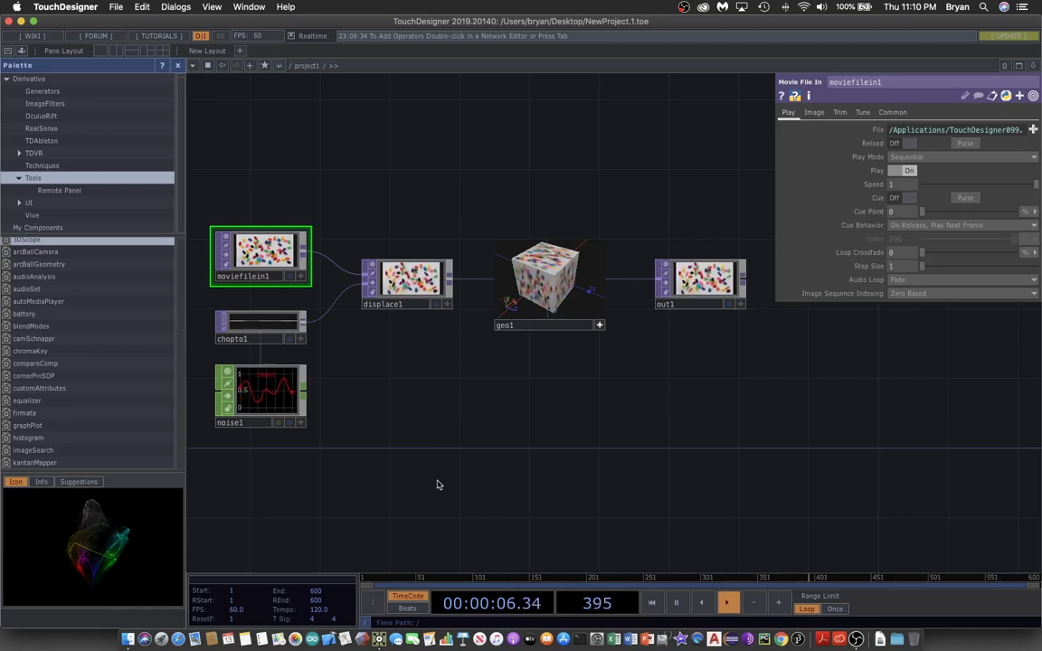
Step: Bring up the Create Project Folder dialog from the File menu
left_click_drag(435, 484, 465, 504)
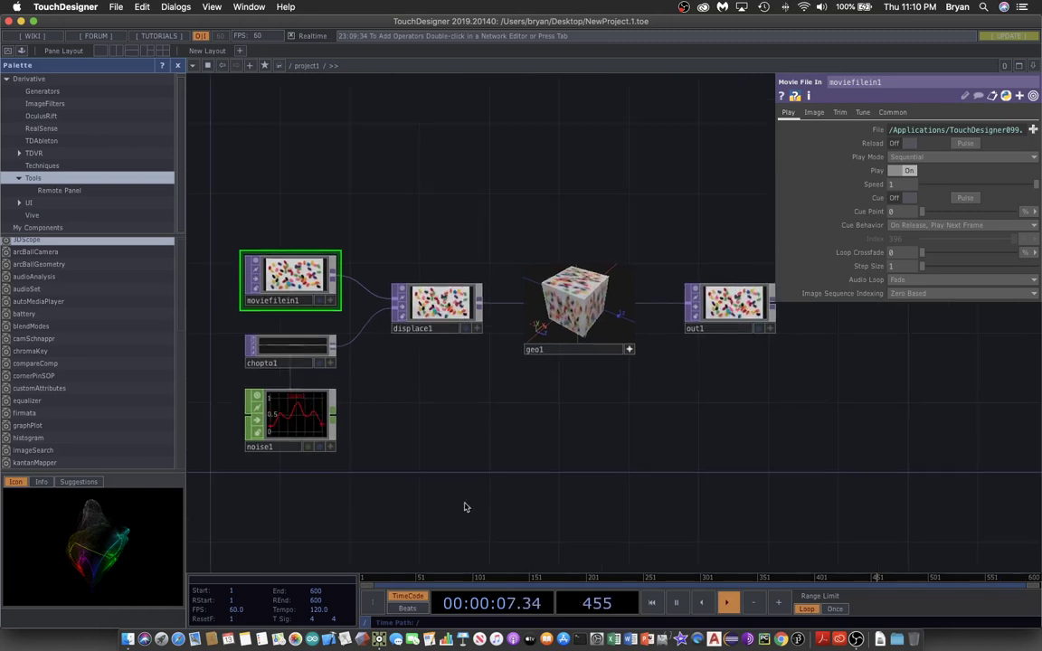
left_click(115, 7)
left_click(573, 291)
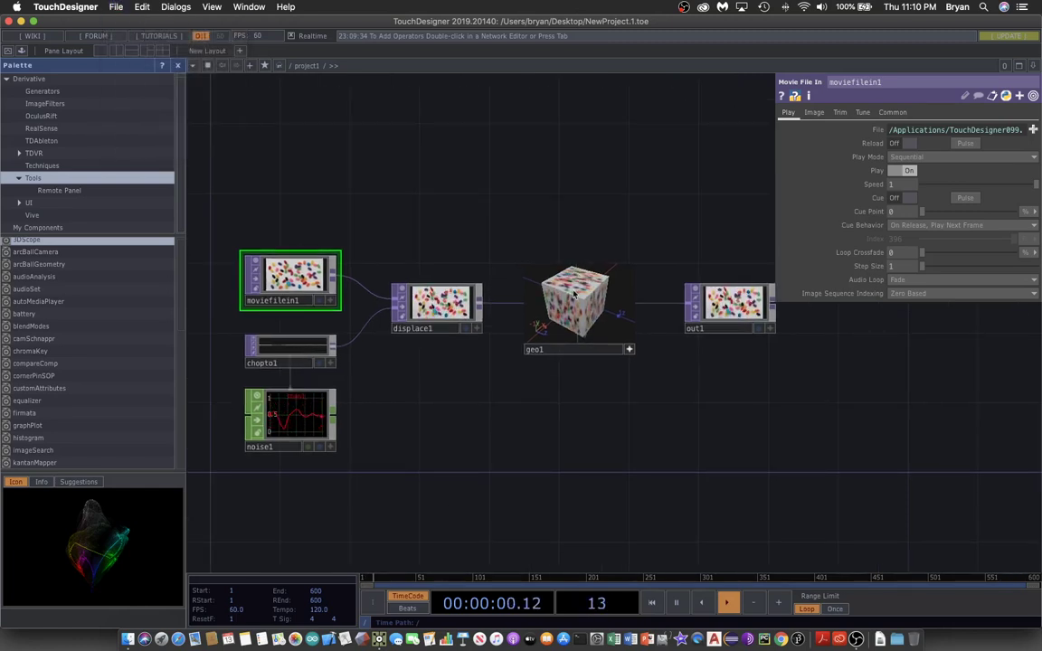
Step: Name the new project folder Touch002 and enable Rename File
left_click(444, 319)
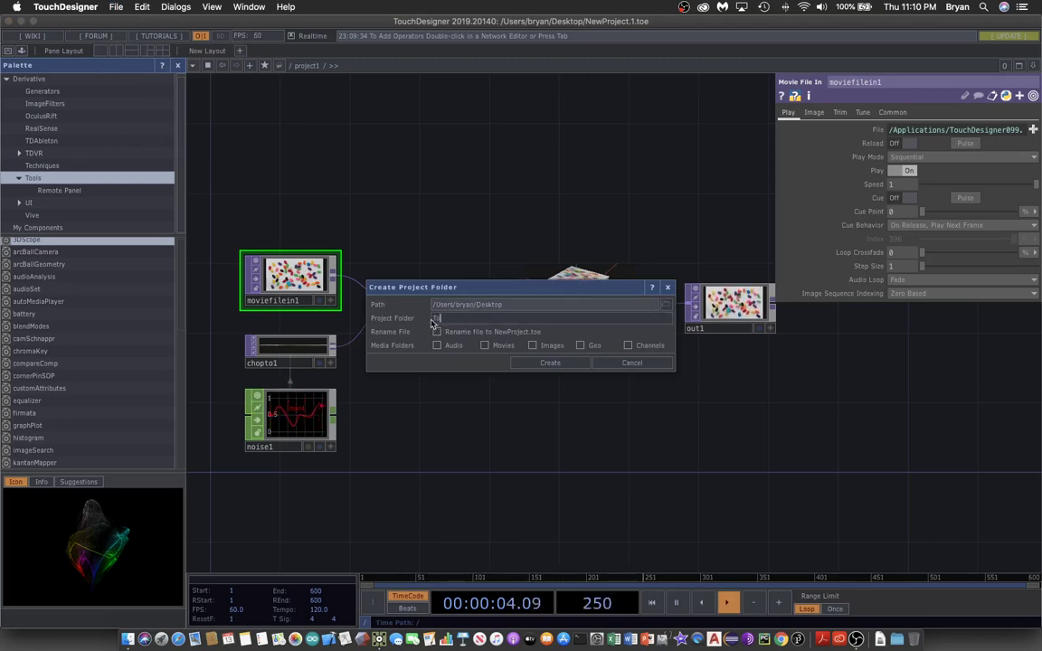
type("Touch00")
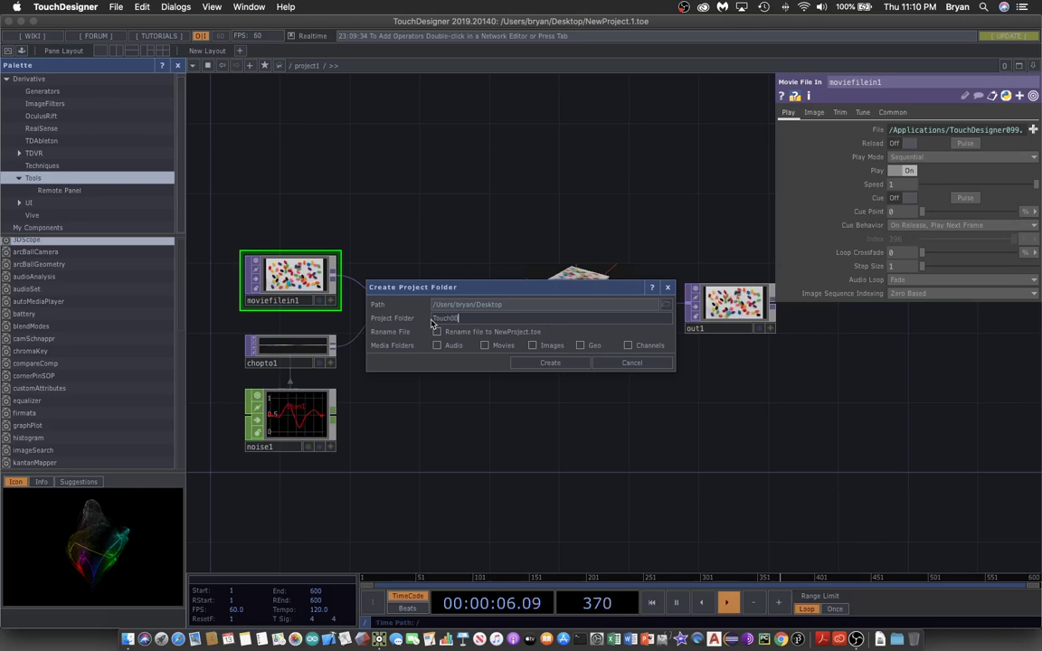
type("3")
key("BackSpace")
type("2")
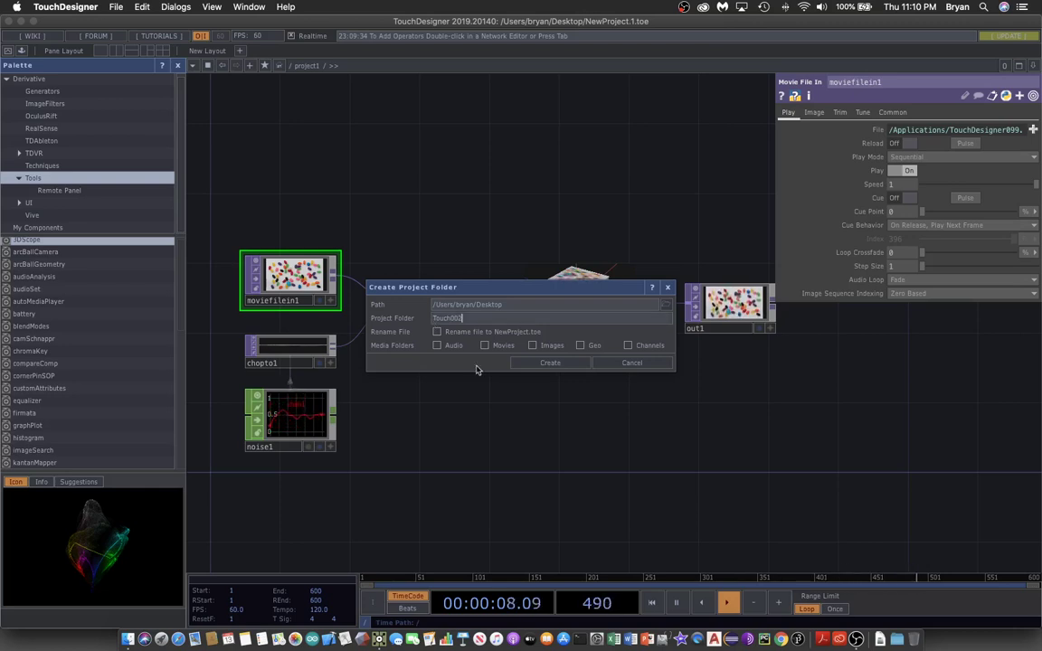
left_click(400, 309)
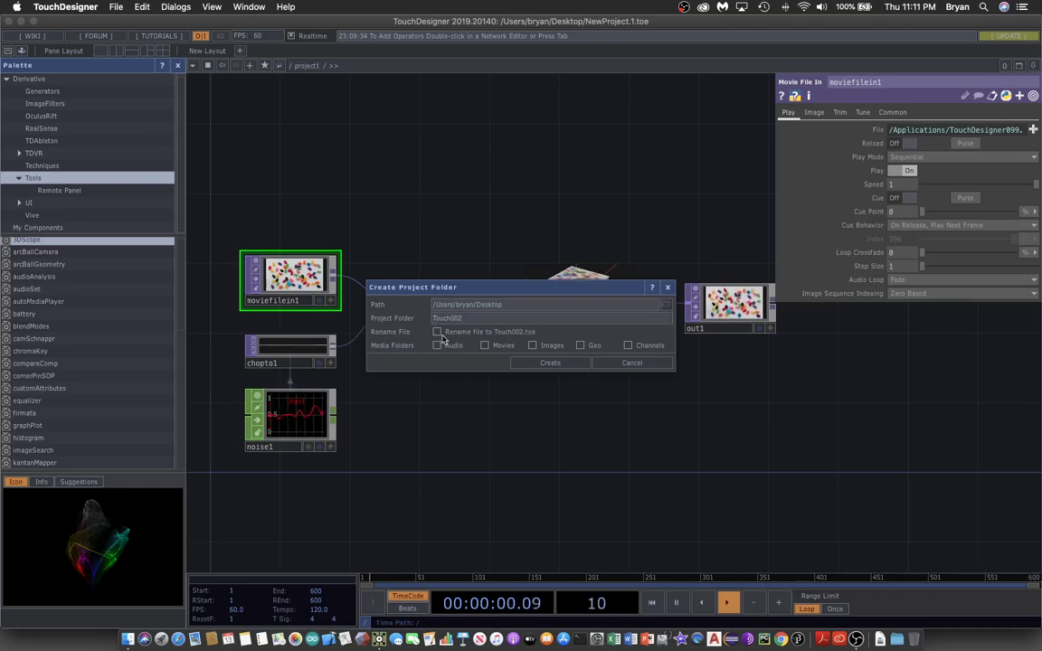
left_click(437, 331)
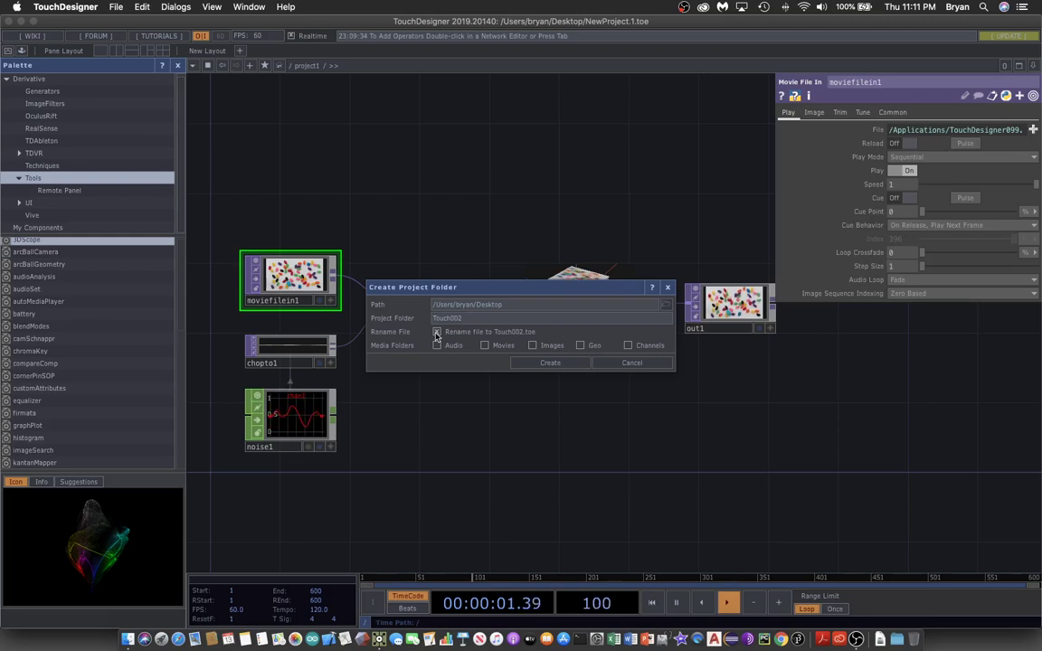
Step: Create the Touch002 folder and save the project as Touch002.toe
left_click(549, 364)
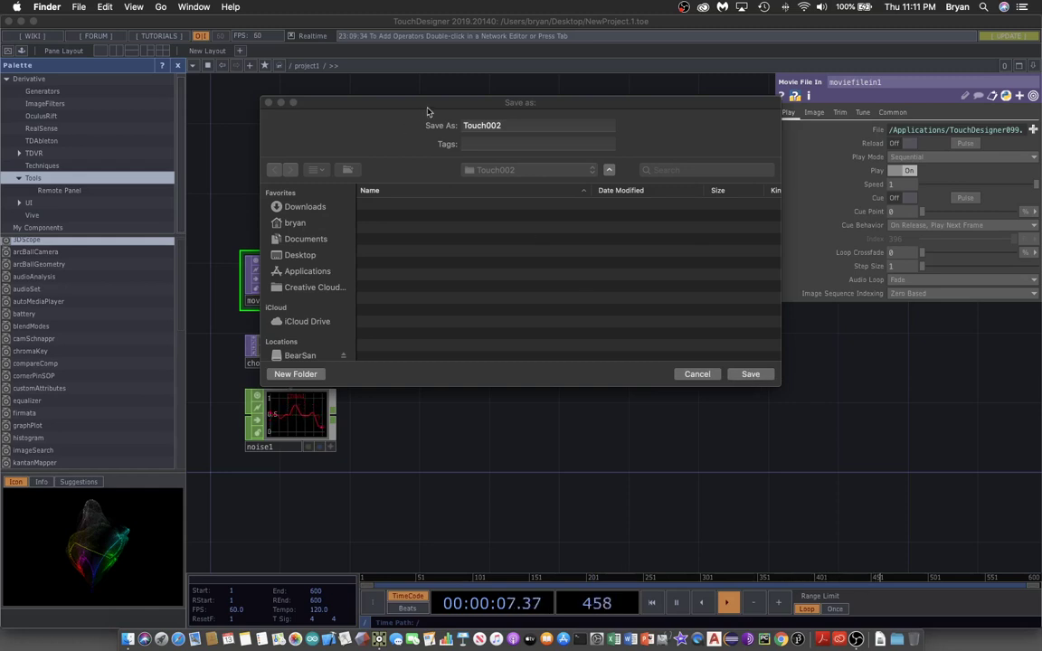
left_click_drag(428, 112, 531, 174)
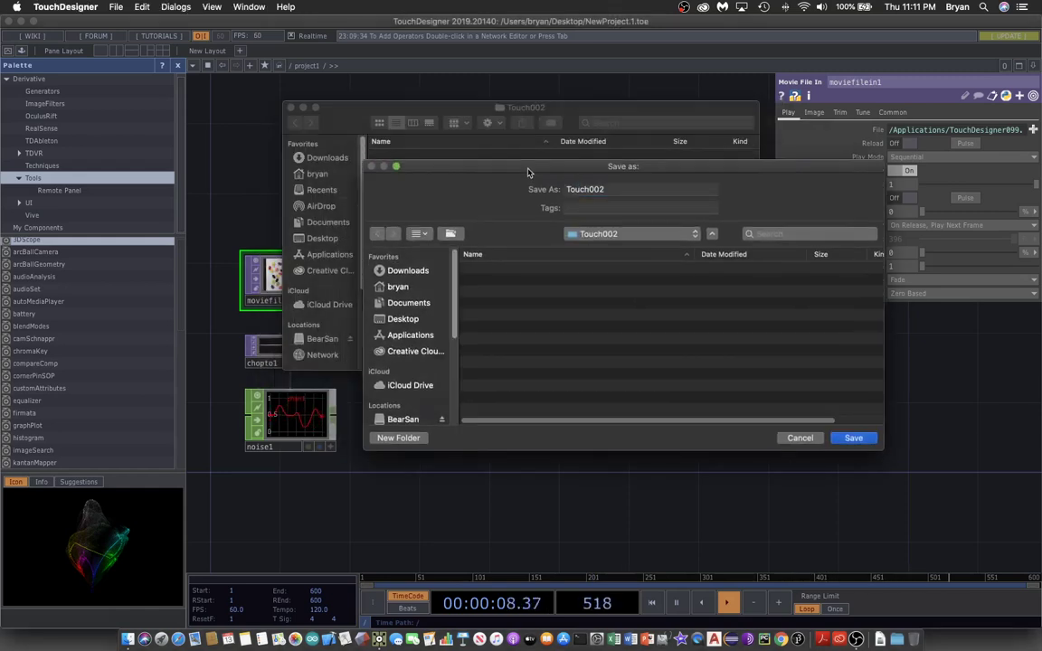
left_click(854, 439)
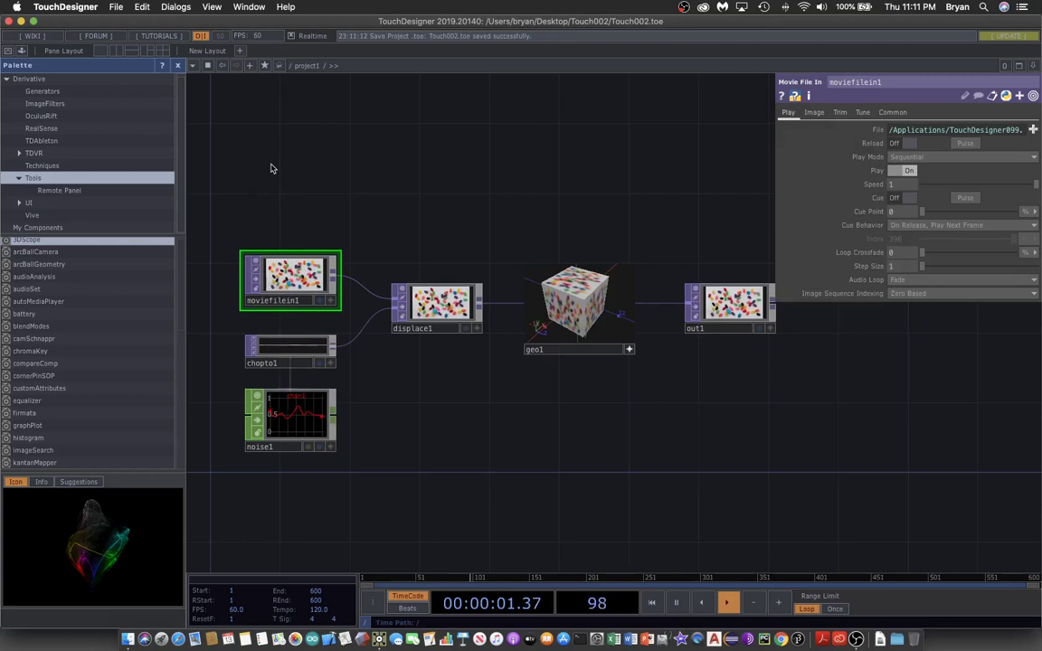
Step: Delete displace1, chopto1, noise1, geo1 and moviefilein1, keeping out1
left_click_drag(270, 169, 611, 487)
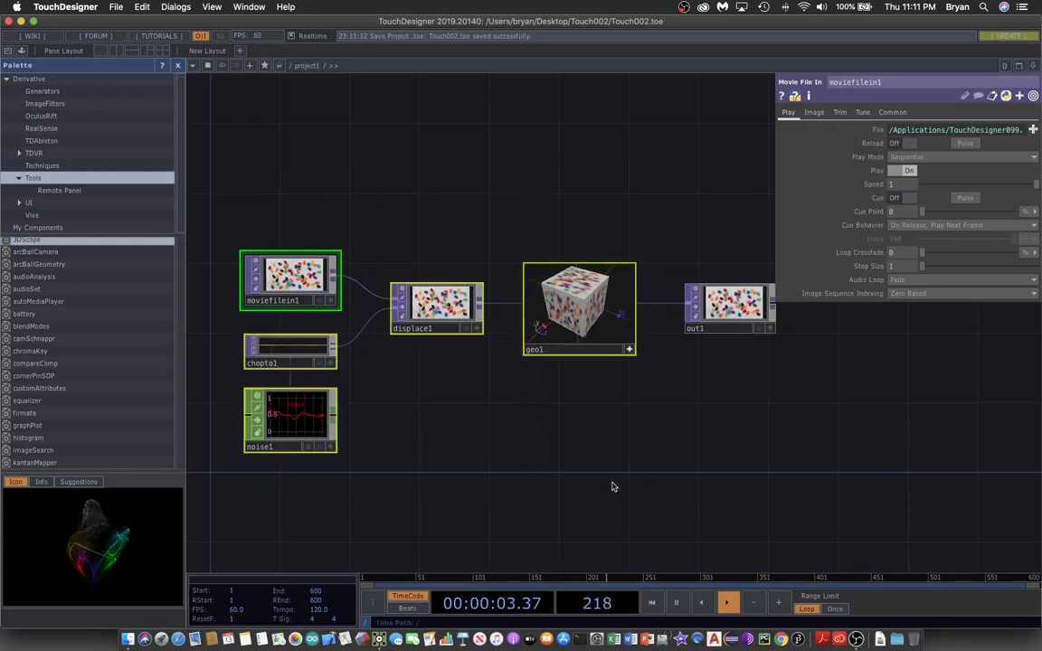
key("Delete")
scroll(498, 344, "up", 1)
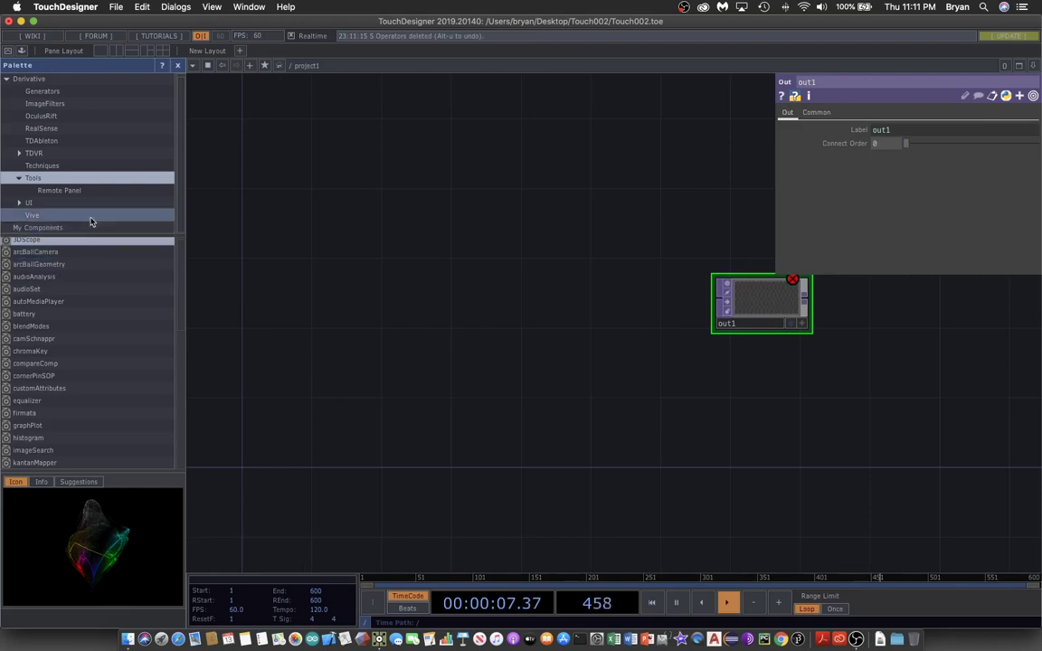
Step: Add the motionSense component from the Palette's Techniques into the network
left_click(54, 166)
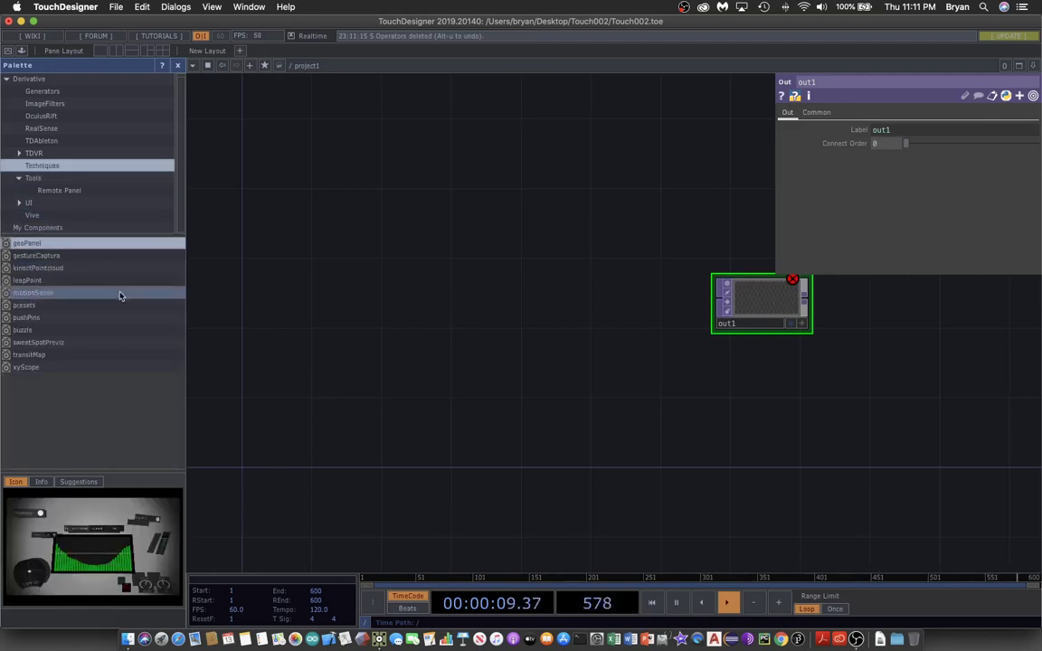
left_click_drag(41, 296, 406, 230)
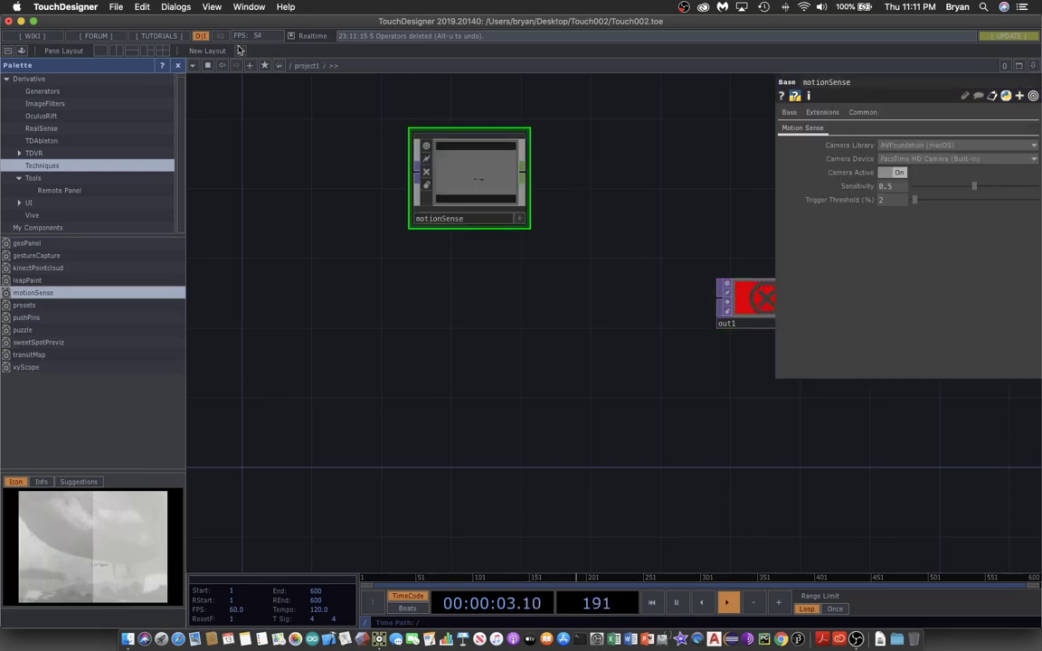
left_click(177, 66)
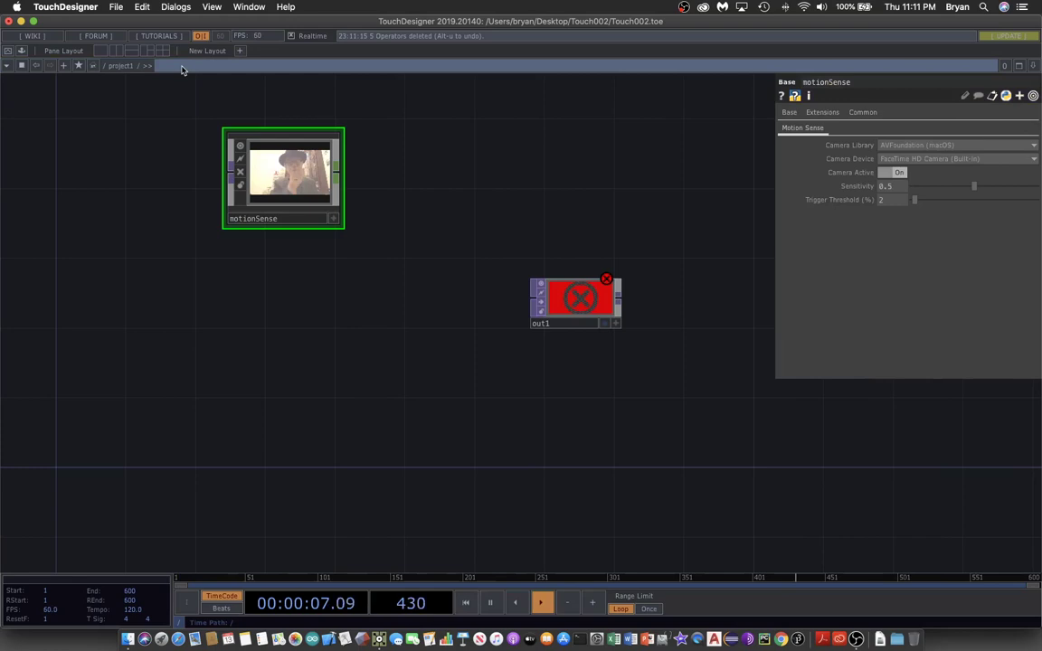
left_click_drag(199, 299, 230, 357)
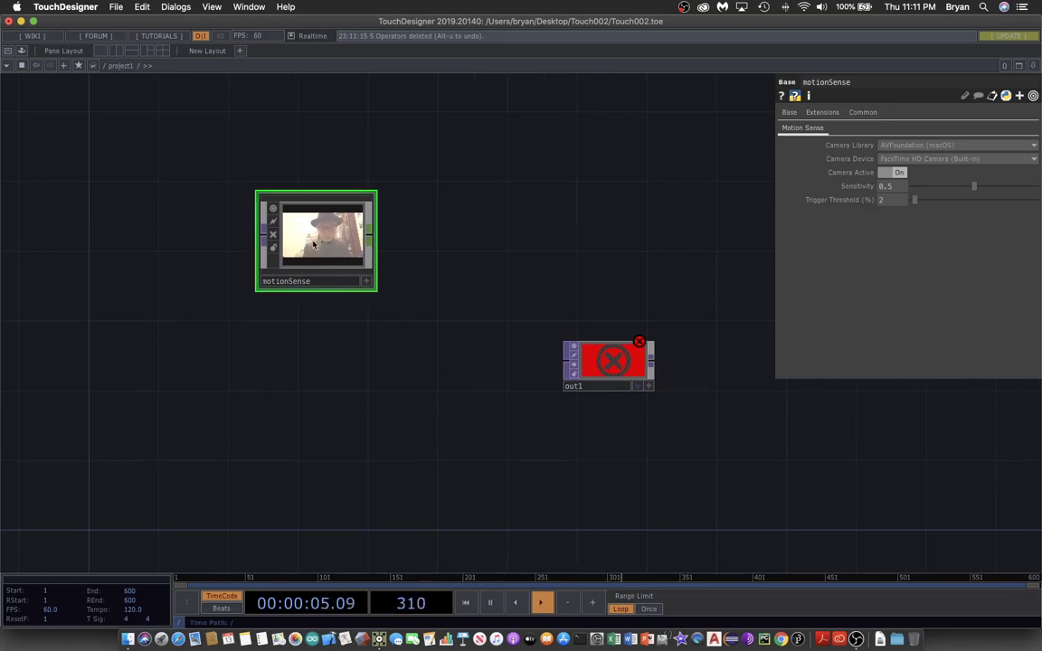
Step: Inside motionSense, set videodevin1's Active parameter to Off
key("i")
left_click_drag(310, 208, 534, 167)
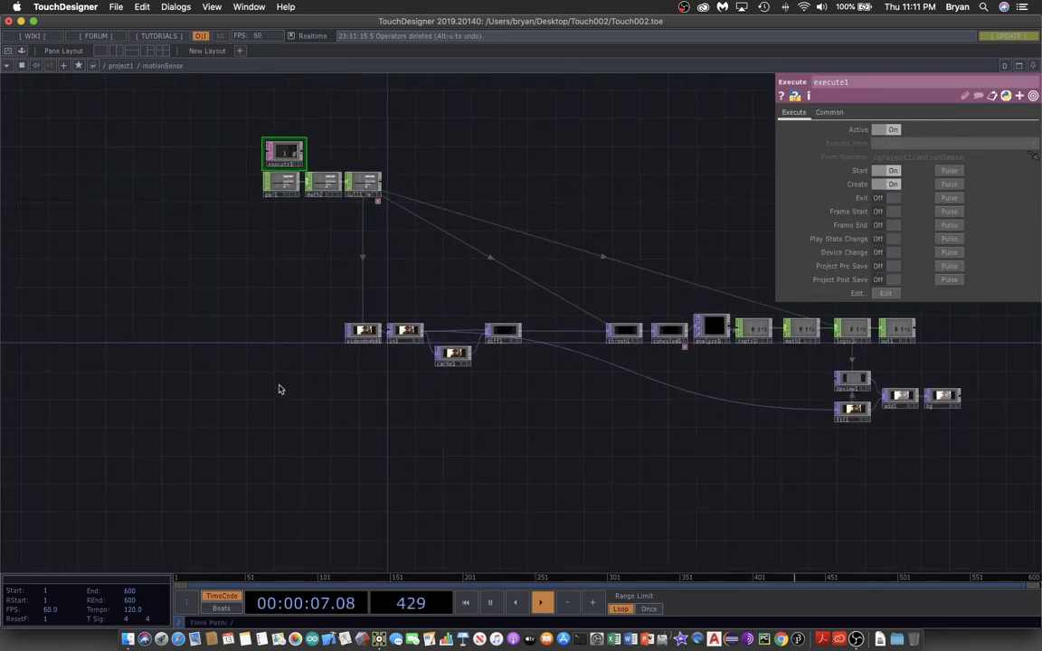
scroll(278, 389, "up", 1)
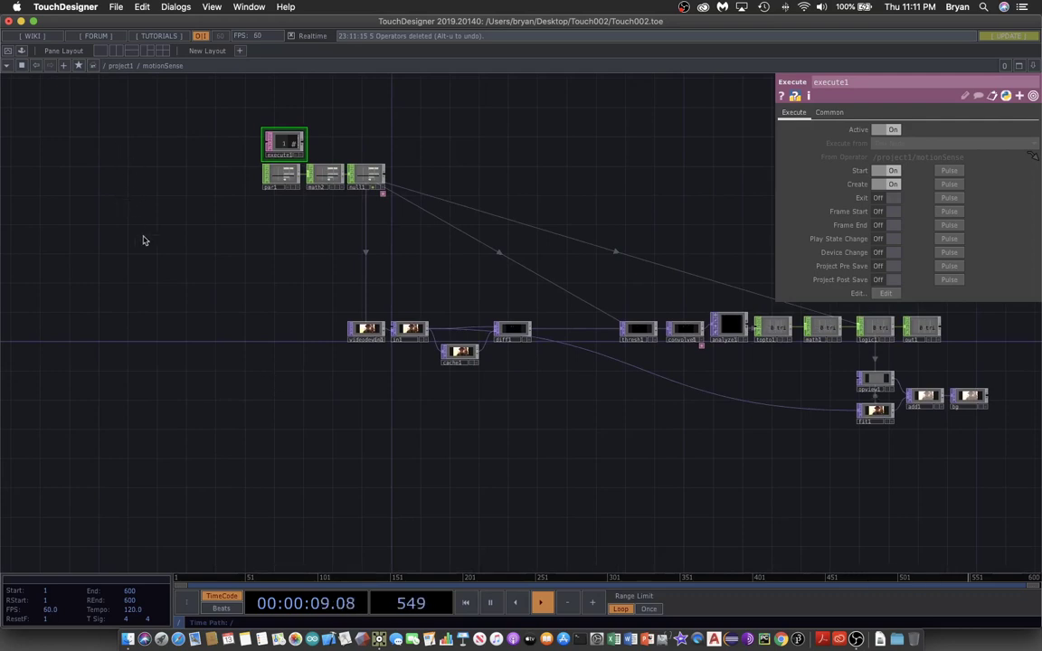
scroll(144, 240, "up", 2)
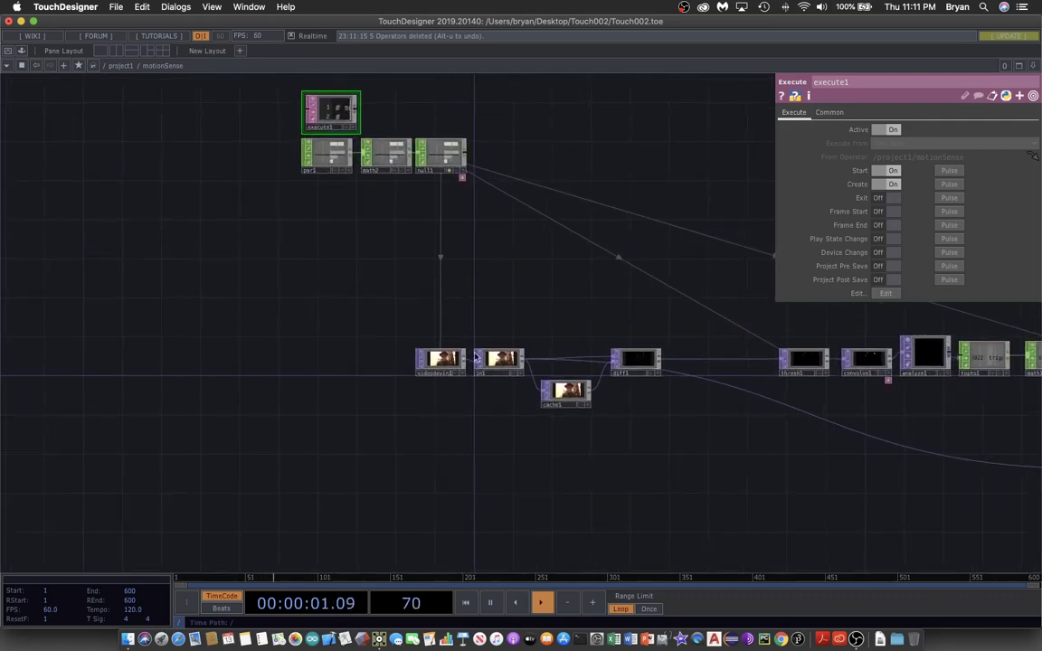
left_click(443, 362)
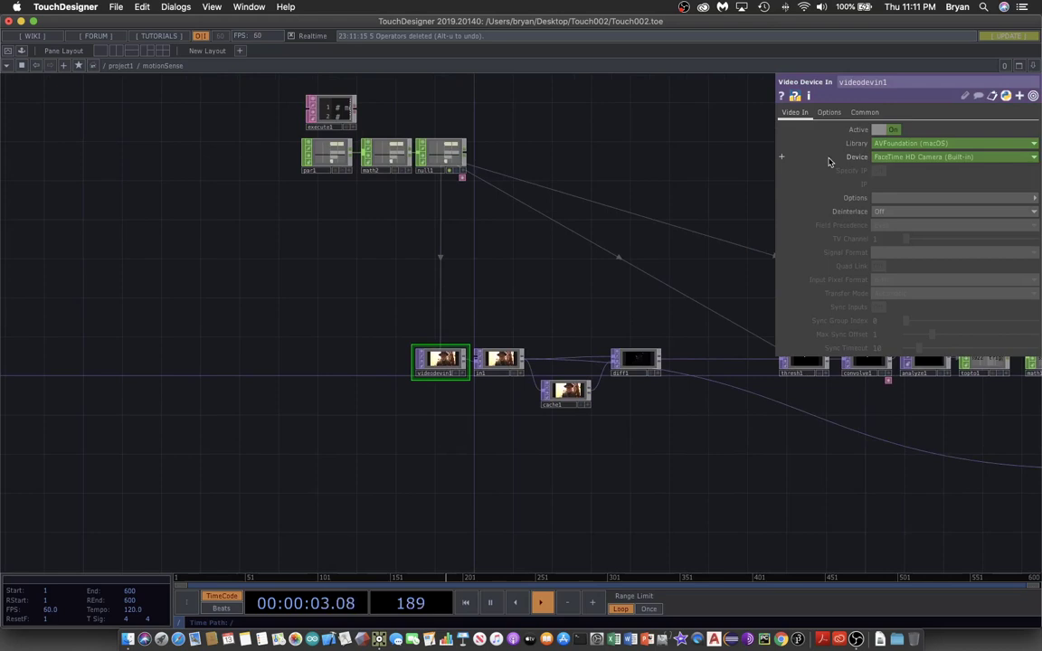
left_click(878, 131)
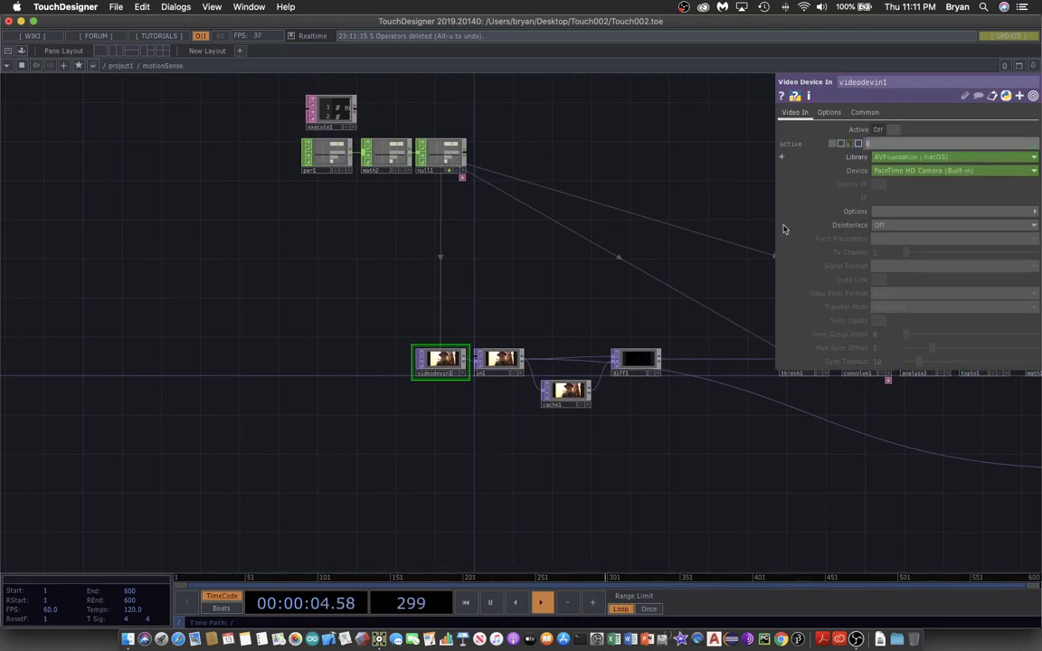
Step: Back in /project1, add a Video Device In TOP left of motionSense
left_click(118, 67)
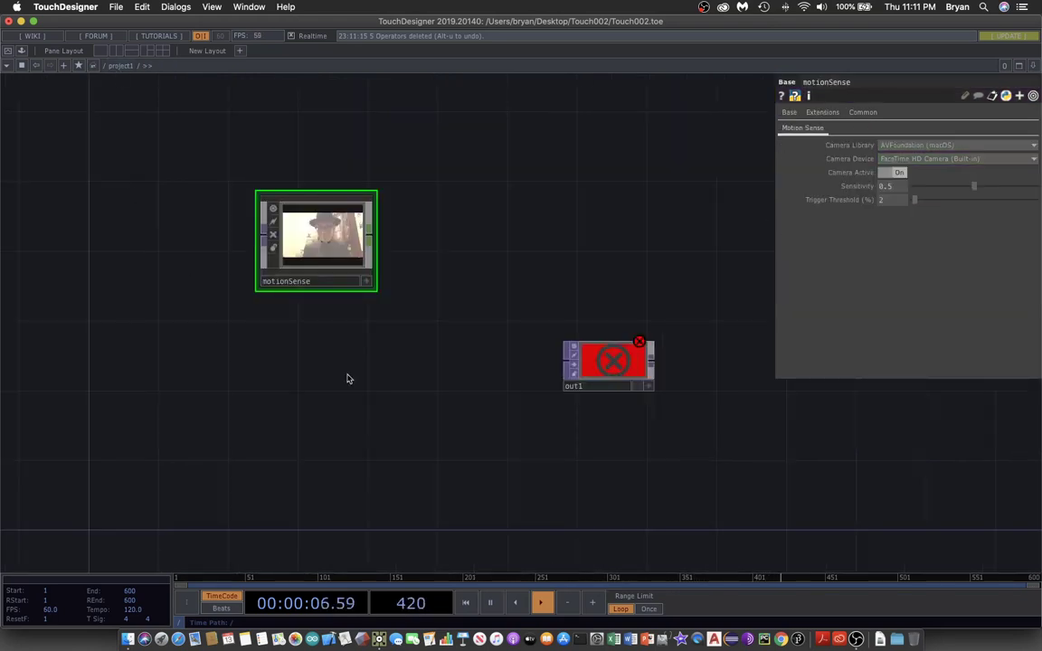
scroll(412, 403, "left", 5)
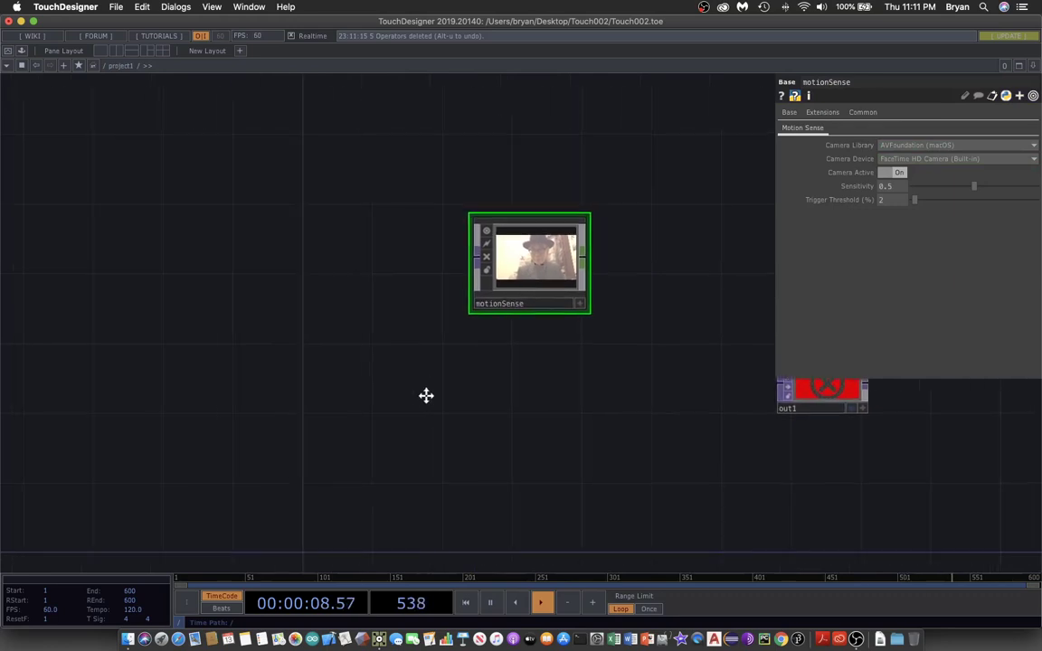
key("Tab")
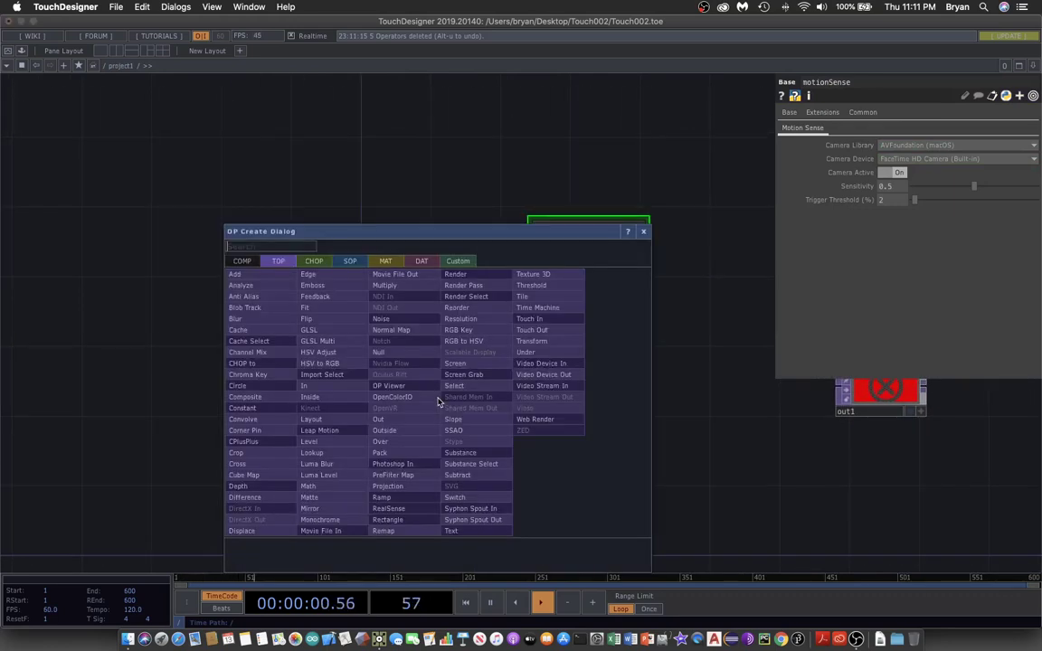
left_click(546, 369)
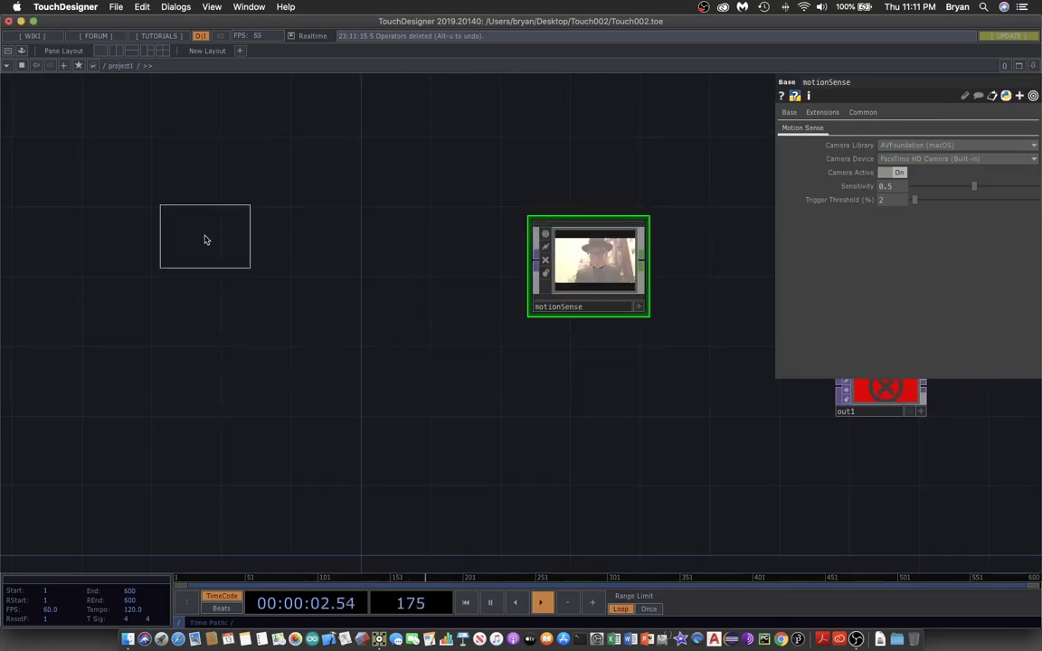
left_click(176, 220)
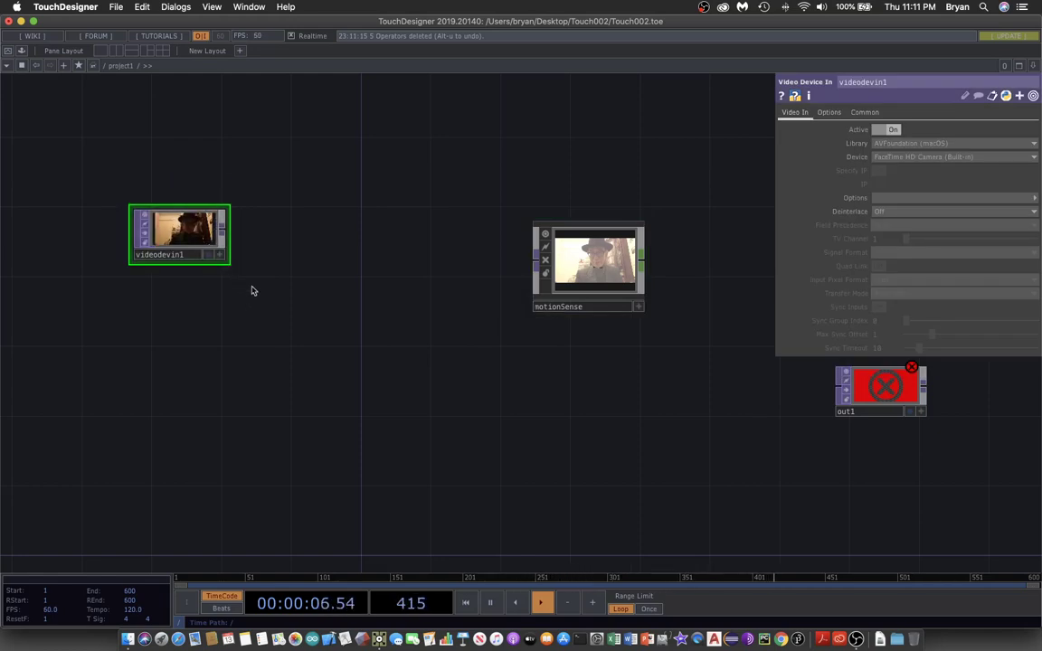
Step: Add a Flip TOP fed by videodevin1 and set Flip X to On
key("Tab")
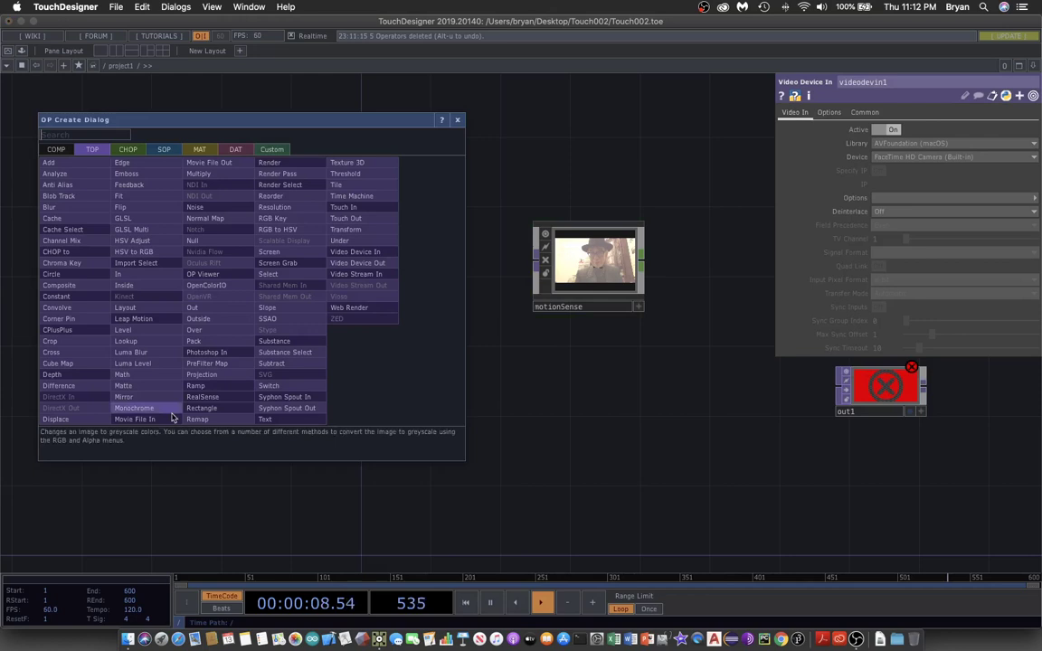
left_click(130, 207)
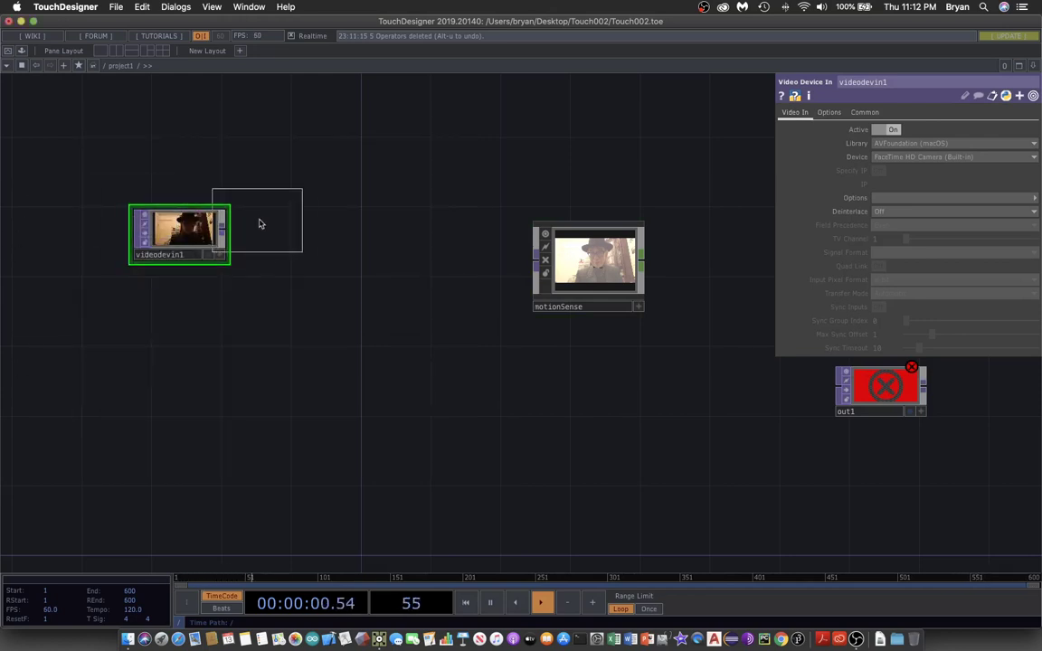
left_click(314, 242)
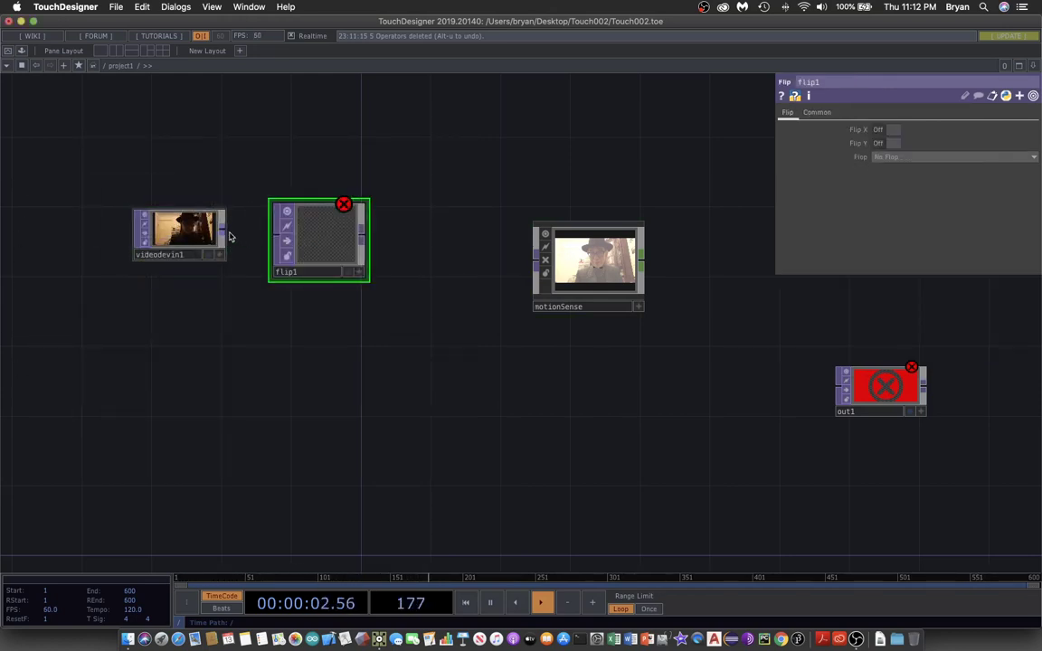
left_click_drag(228, 237, 268, 237)
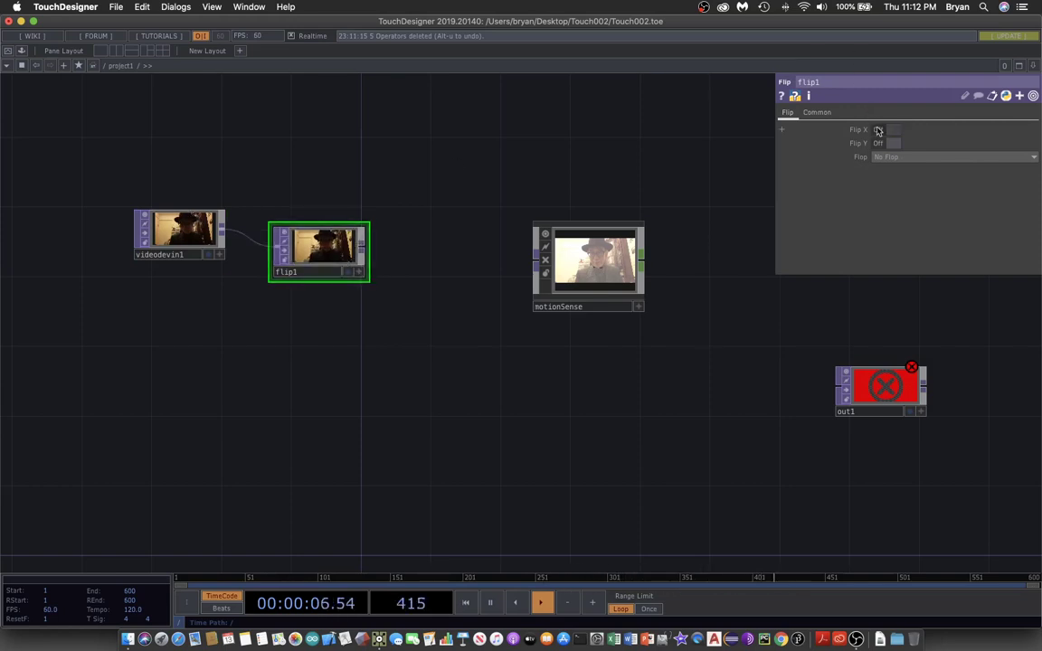
left_click(878, 130)
scroll(253, 321, "down", 3)
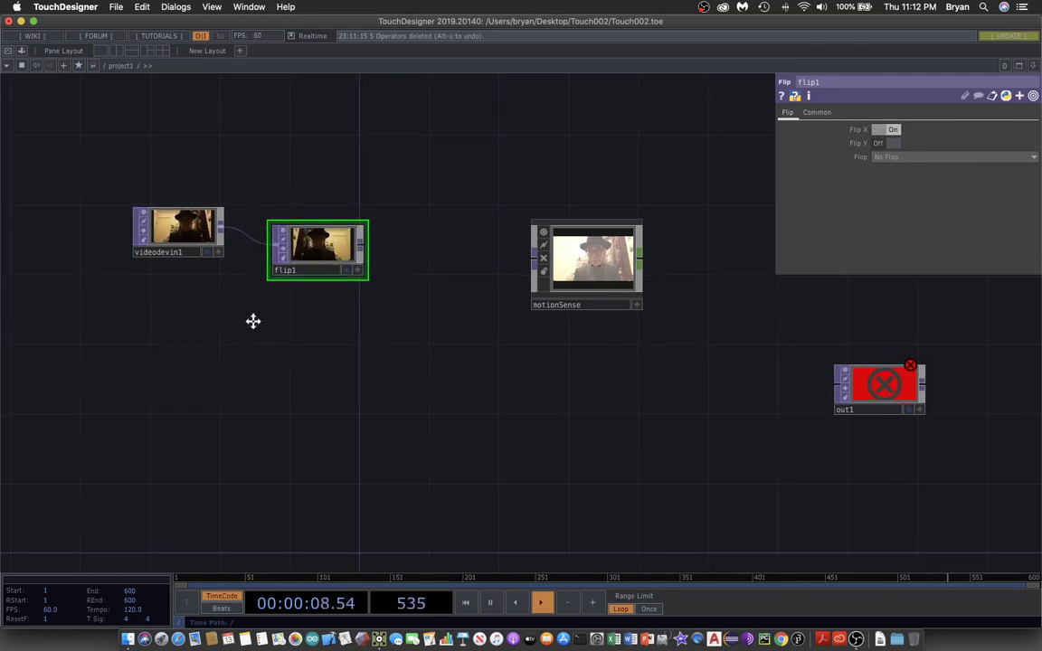
scroll(328, 330, "up", 5)
scroll(517, 448, "up", 5)
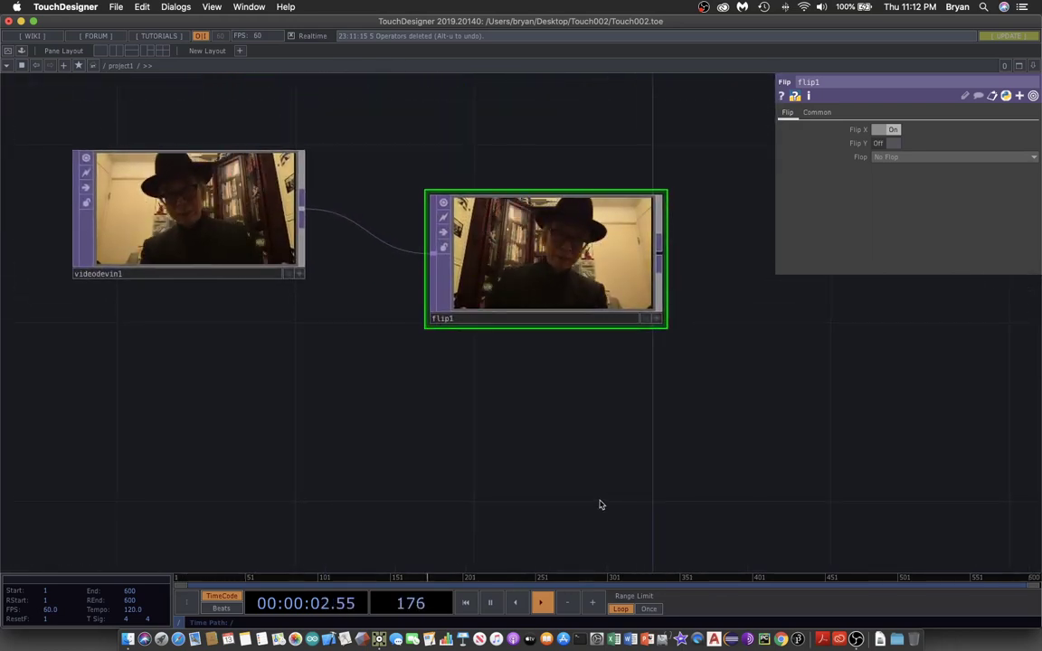
scroll(599, 505, "down", 2)
scroll(597, 497, "down", 3)
Step: Move flip1 and videodevin1 higher in the network, with motionSense on the right
left_click_drag(669, 484, 418, 360)
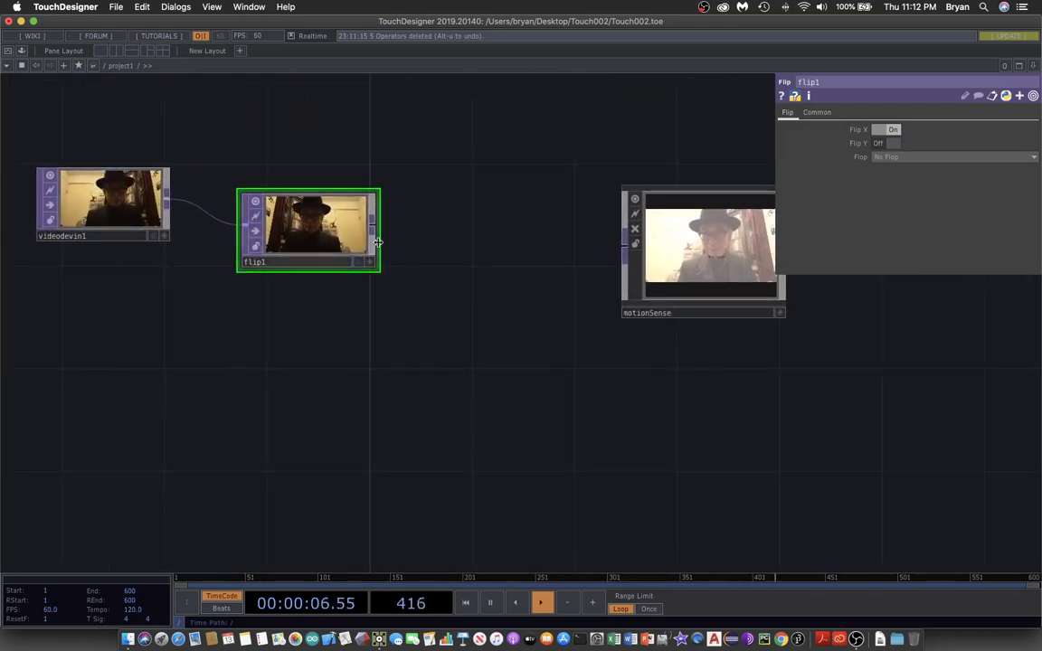
left_click_drag(370, 229, 530, 387)
left_click_drag(782, 393, 809, 460)
left_click_drag(327, 291, 328, 253)
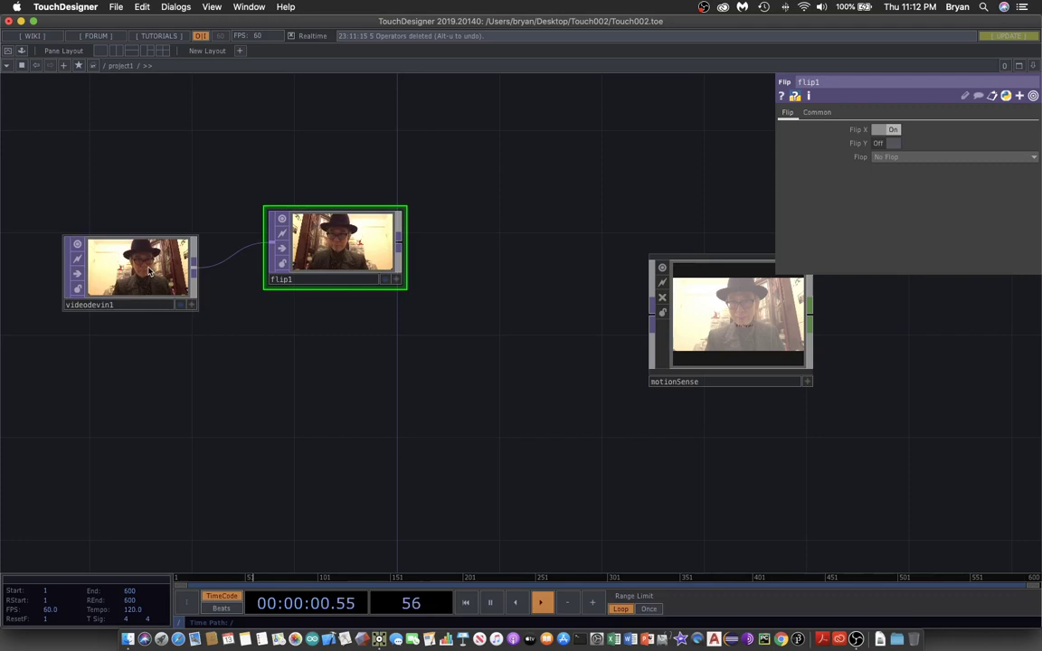
left_click_drag(132, 271, 132, 193)
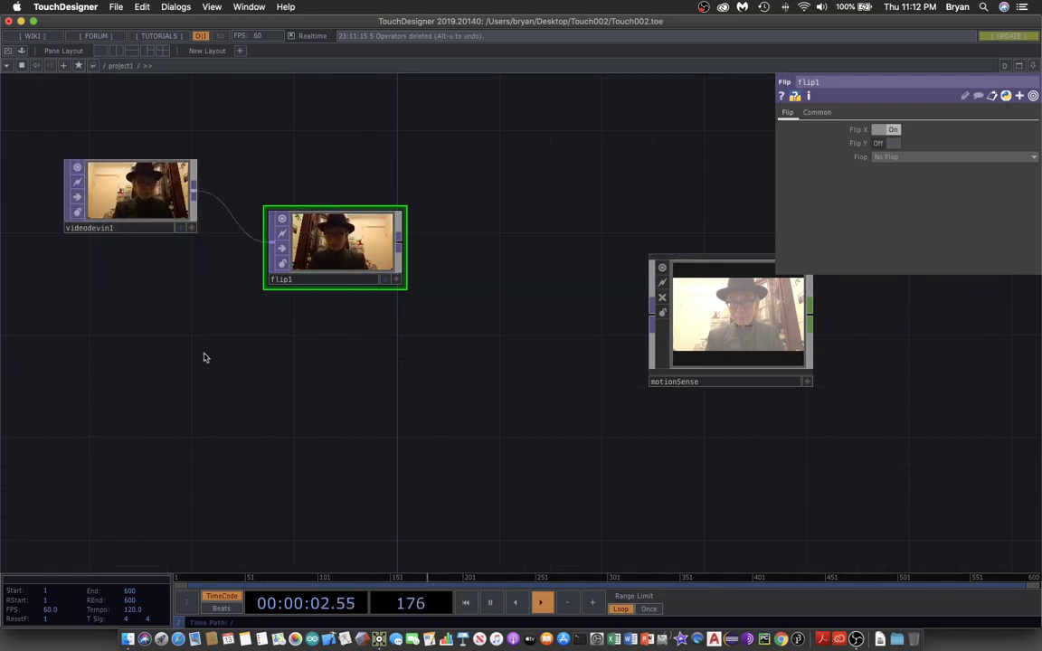
Step: Add a Crop TOP named crop1 to the right of flip1
key("Tab")
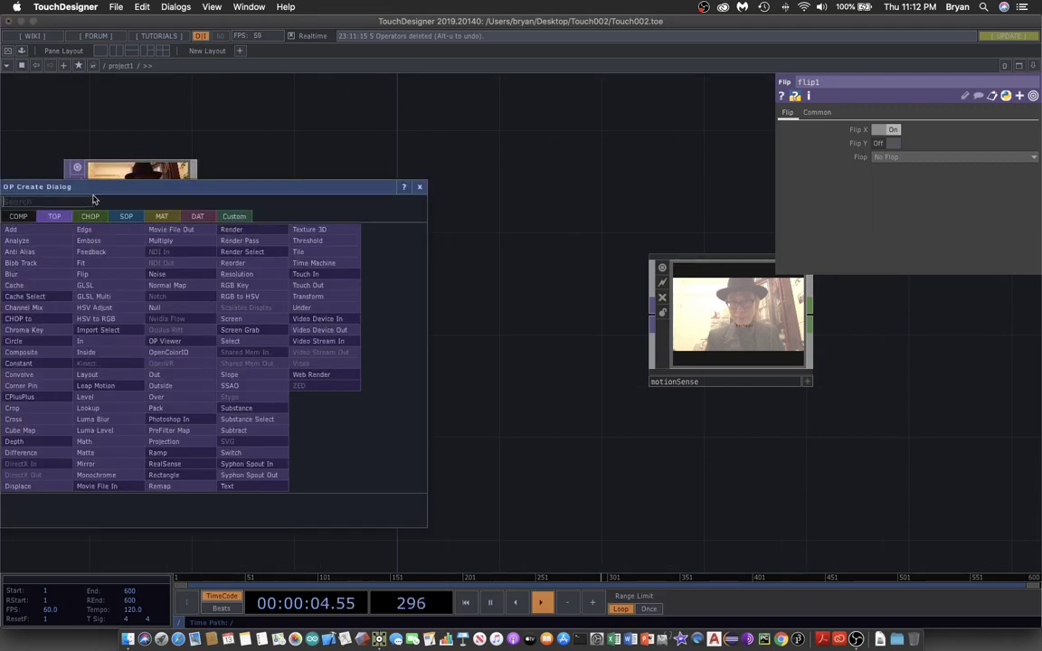
left_click_drag(131, 189, 340, 147)
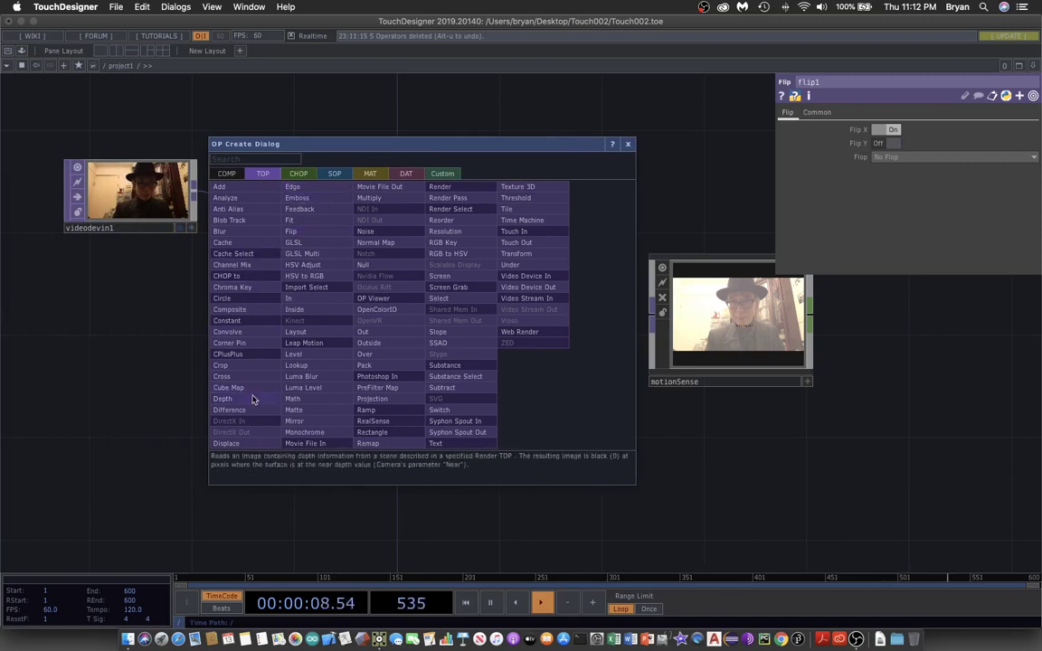
left_click(251, 366)
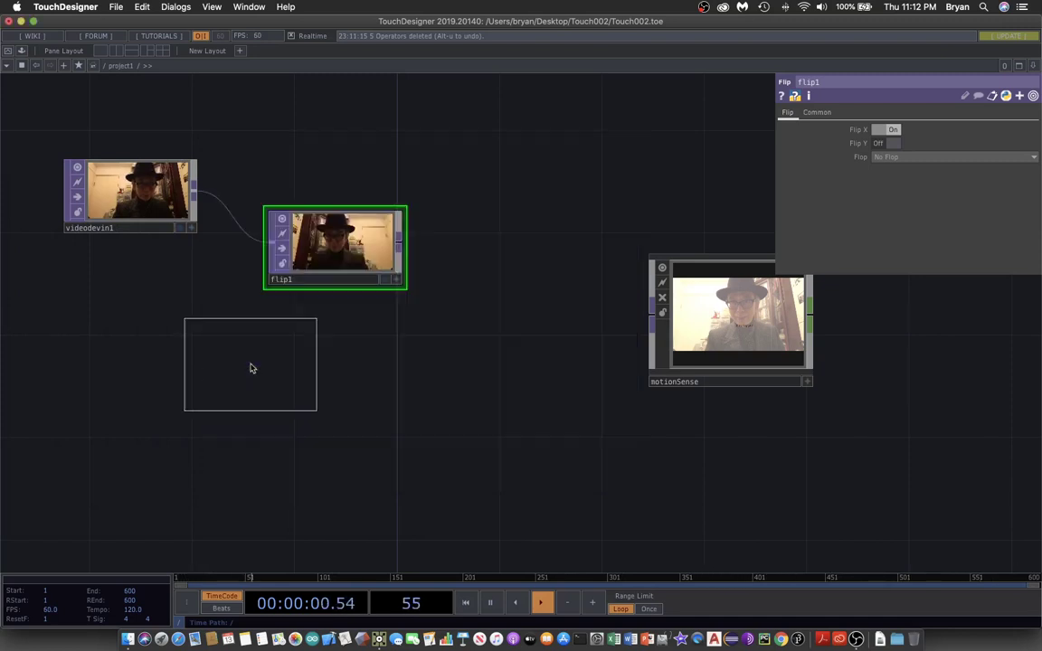
left_click(517, 193)
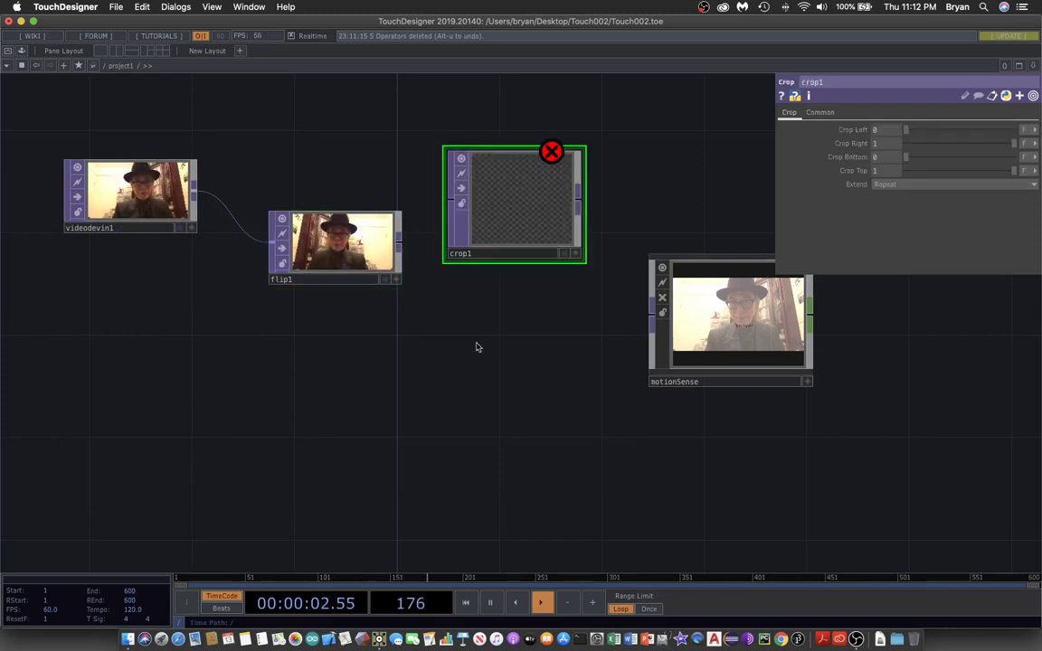
scroll(392, 334, "down", 1)
scroll(392, 334, "down", 1)
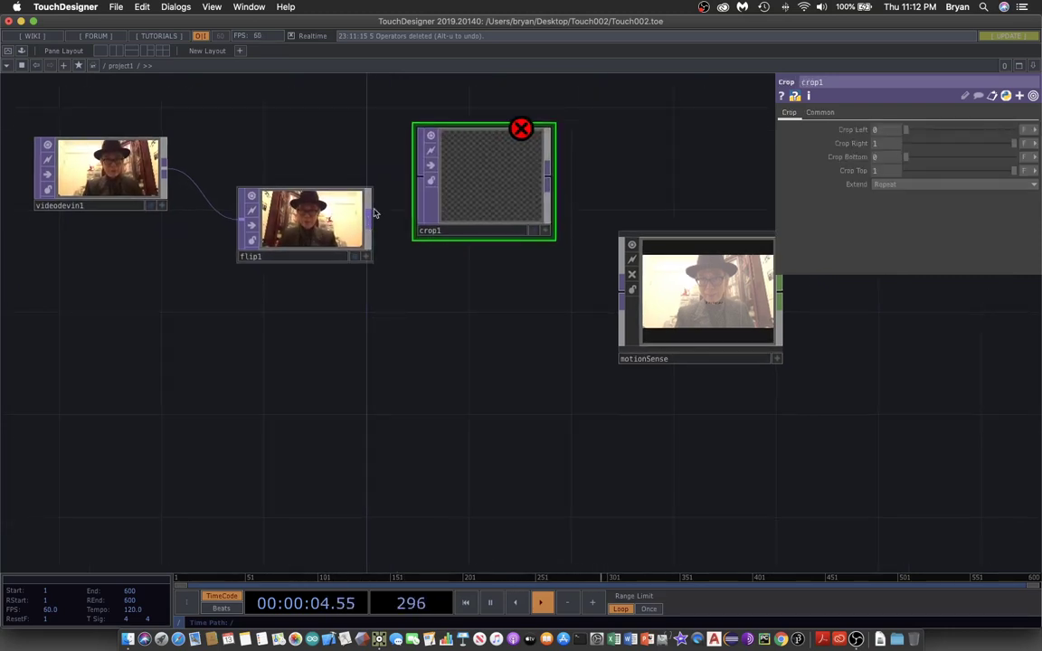
Step: Wire flip1 into crop1 and line up videodevin1, flip1 and crop1 in one row
left_click(391, 234)
left_click(415, 179)
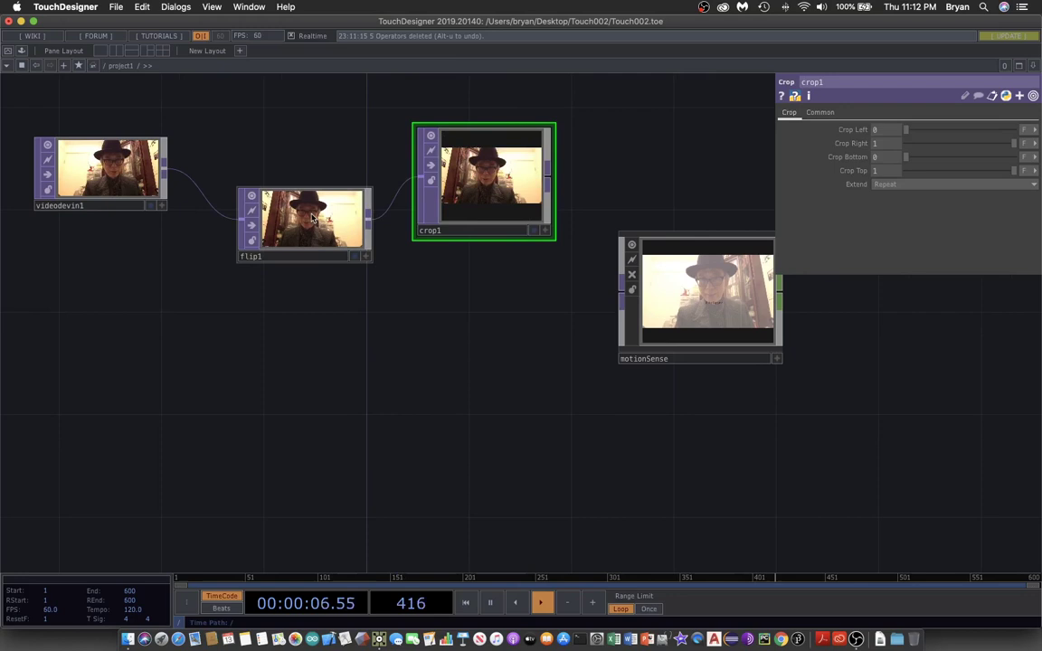
left_click_drag(307, 226, 282, 174)
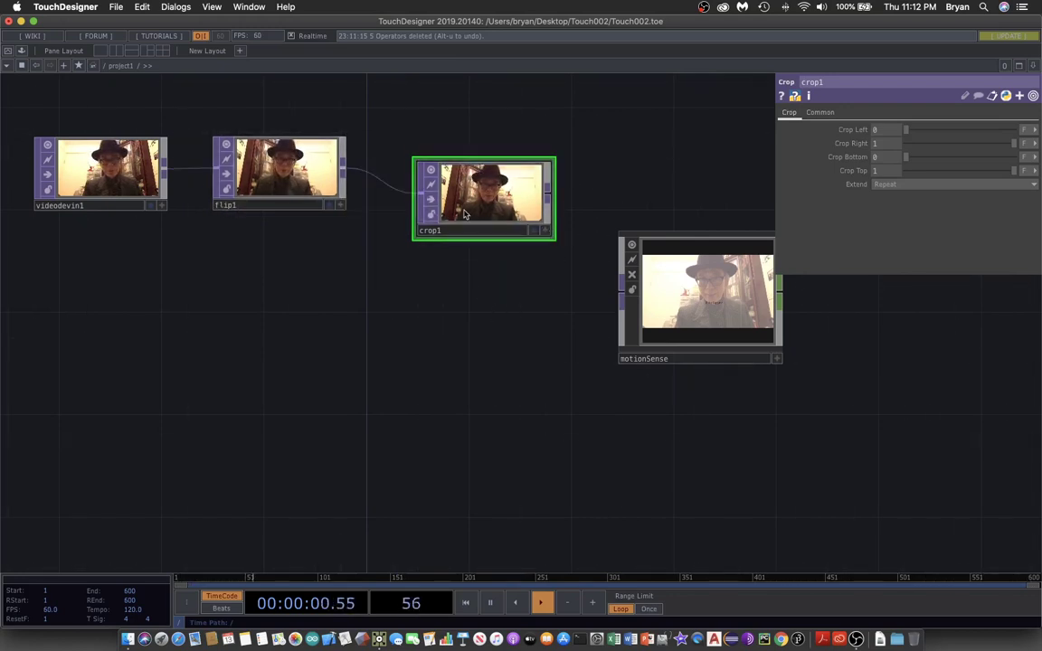
left_click_drag(489, 217, 463, 192)
scroll(461, 328, "up", 2)
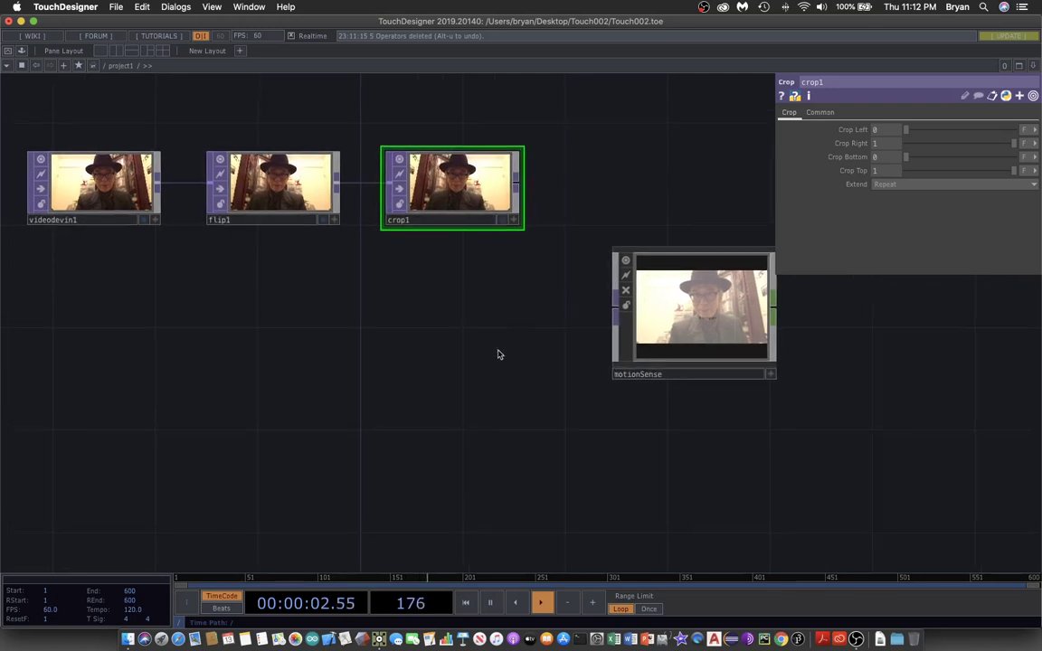
left_click_drag(712, 313, 792, 385)
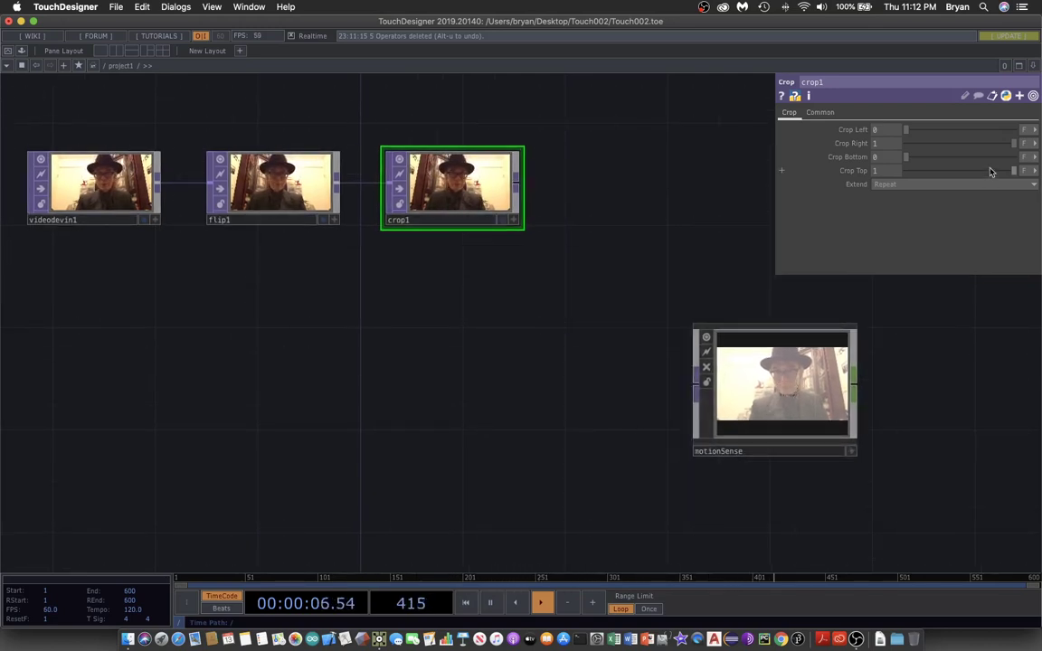
Step: Crop crop1 to Left 0.322, Right 0.609, Bottom 0.316, Top 0.805 around the face
left_click_drag(907, 131, 933, 133)
left_click_drag(1014, 147, 981, 150)
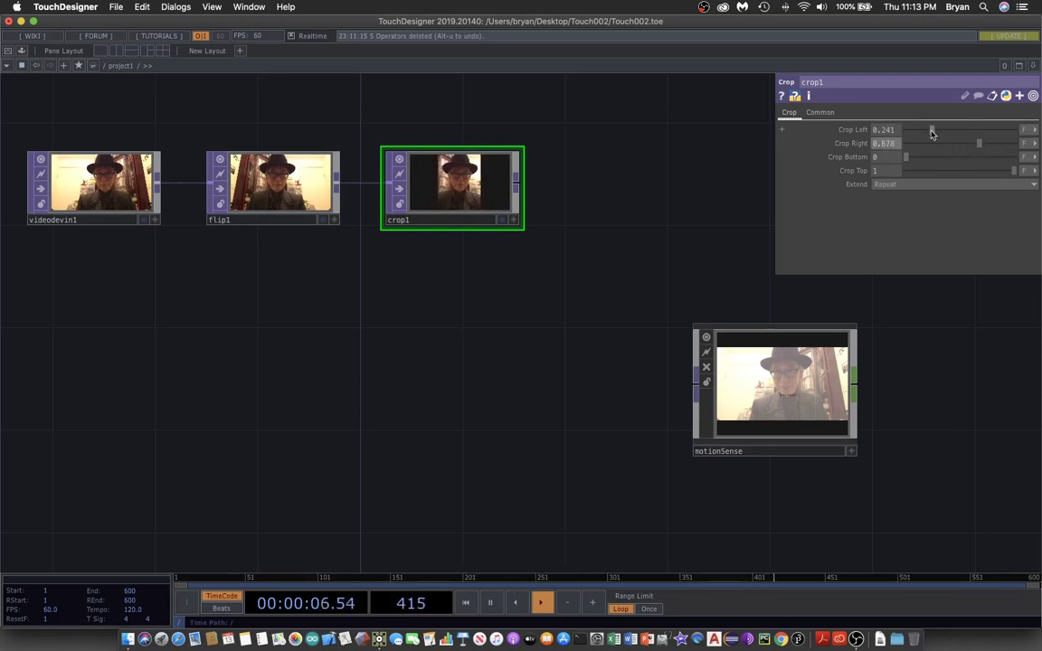
mouse_move(932, 134)
left_mouse_down()
mouse_move(911, 160)
mouse_move(938, 153)
left_mouse_up()
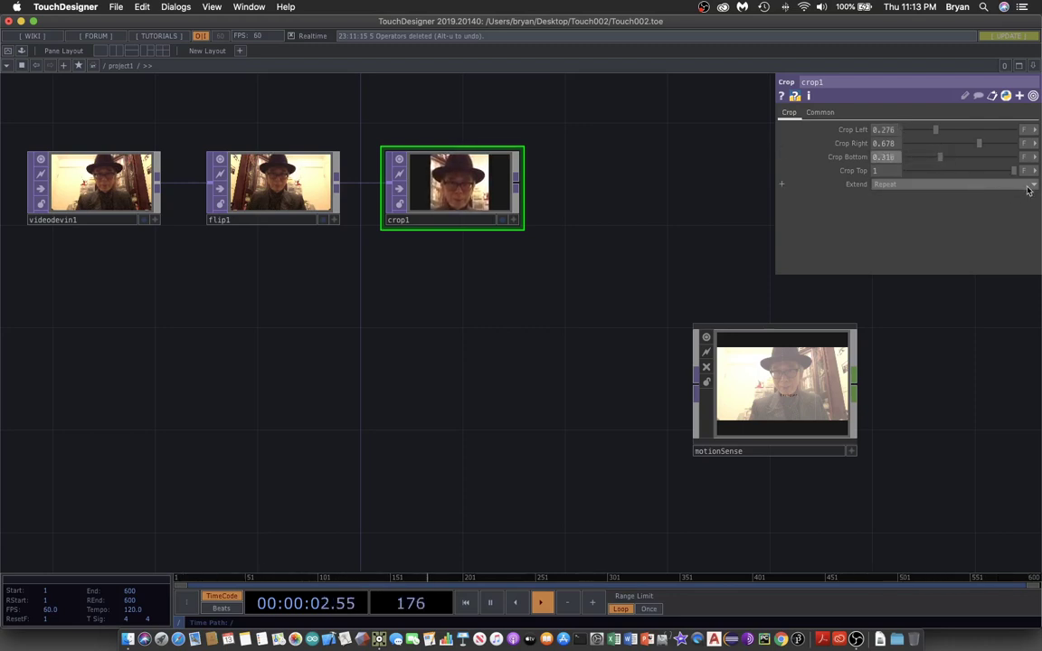
left_click_drag(1015, 172, 992, 172)
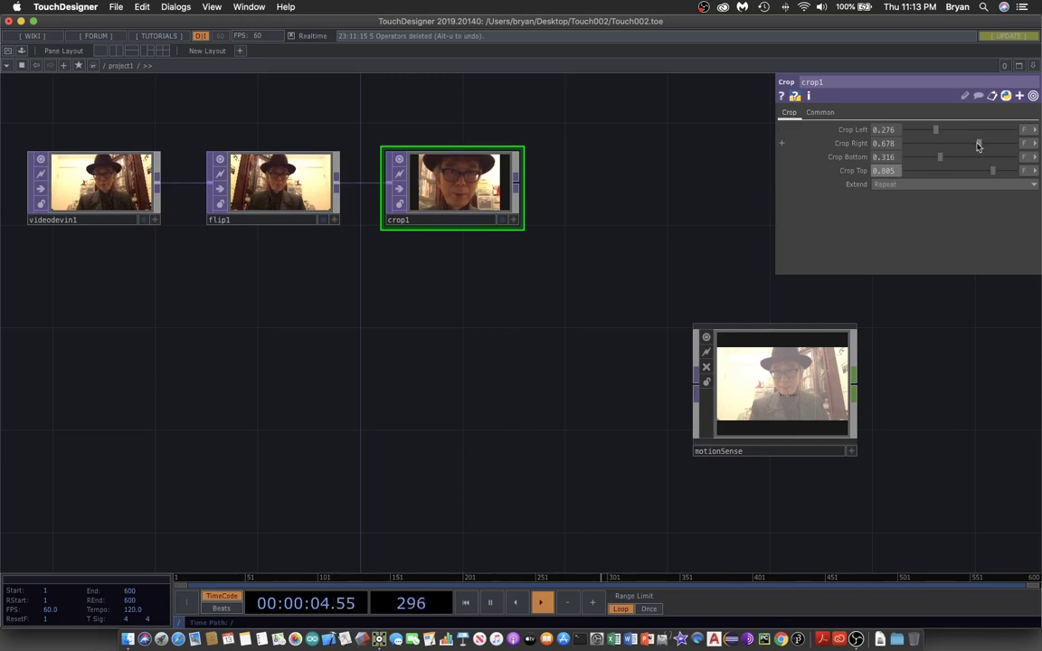
left_click_drag(978, 148, 974, 150)
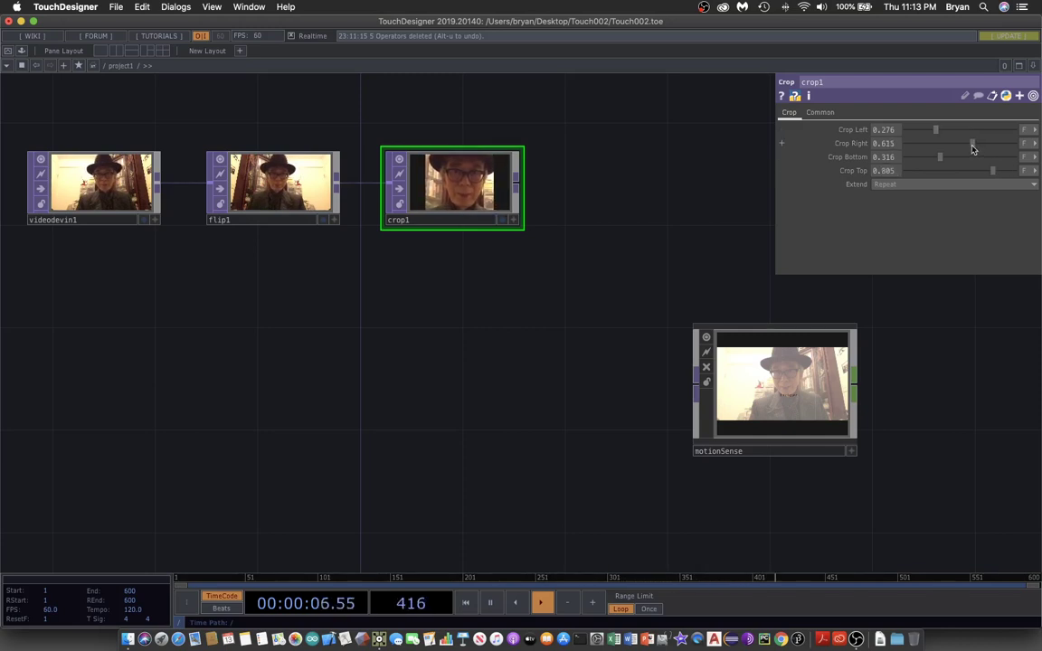
left_click_drag(973, 146, 941, 133)
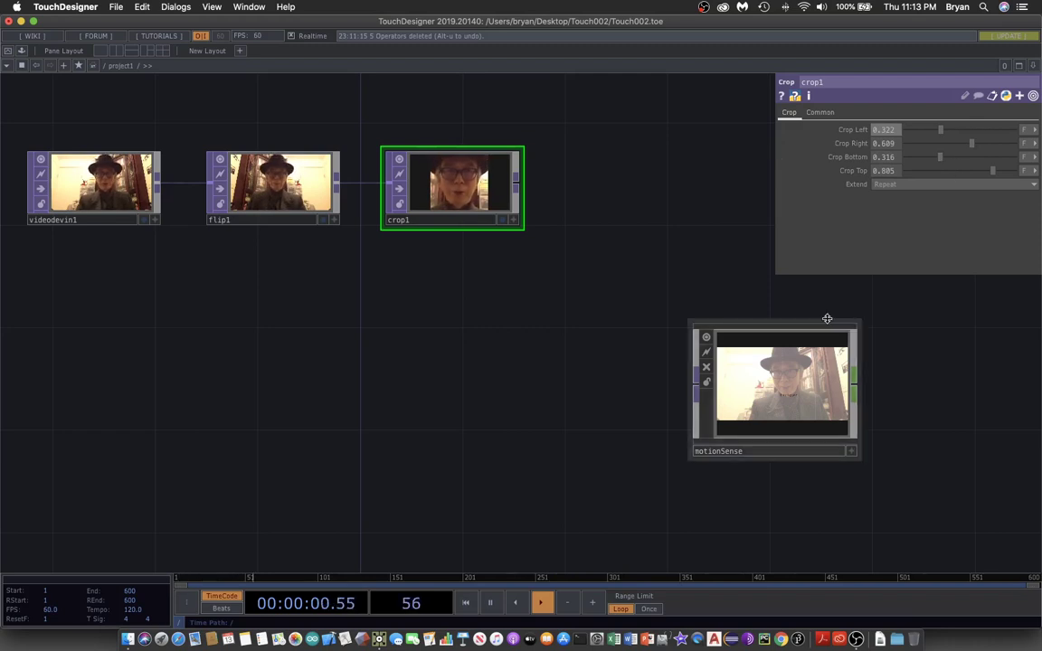
left_click_drag(719, 361, 694, 309)
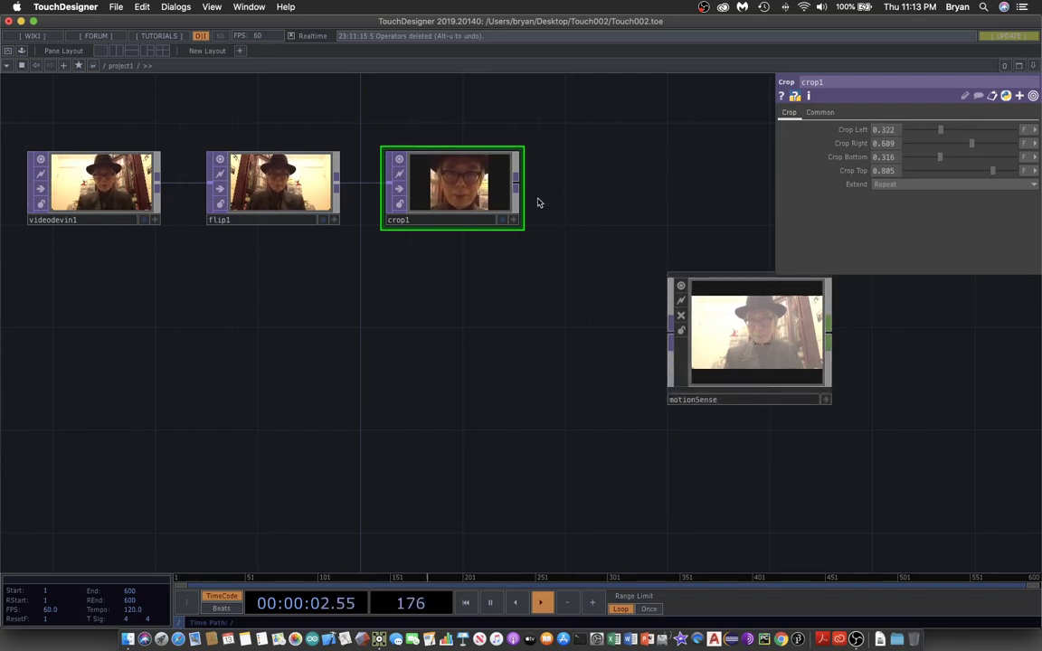
Step: Wire crop1's output into motionSense and move motionSense up near crop1
left_click_drag(516, 188, 671, 330)
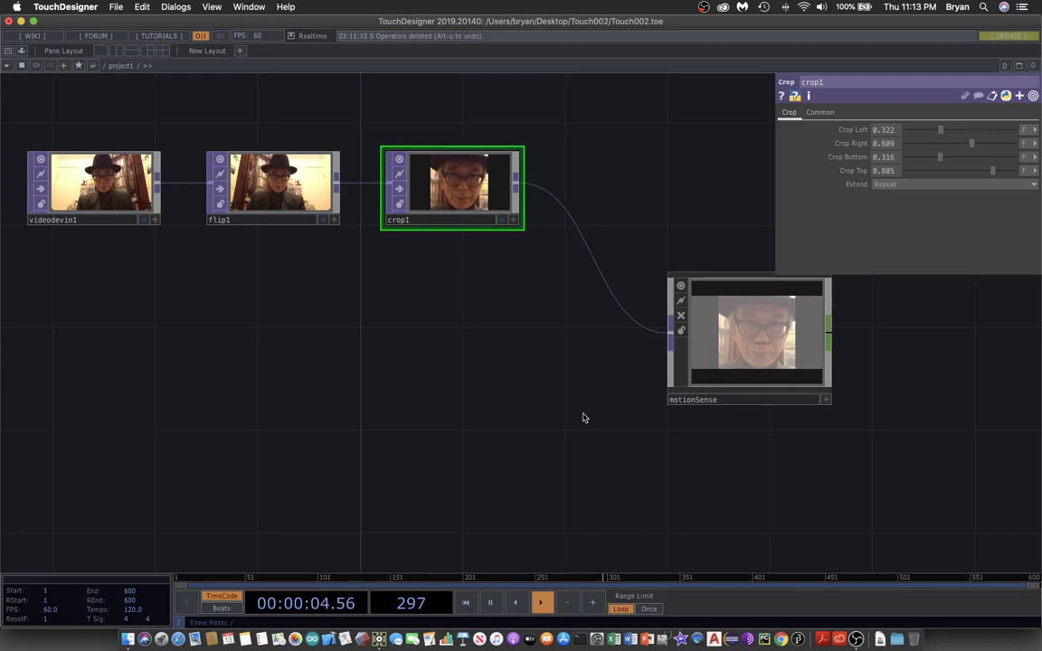
left_click_drag(884, 447, 705, 423)
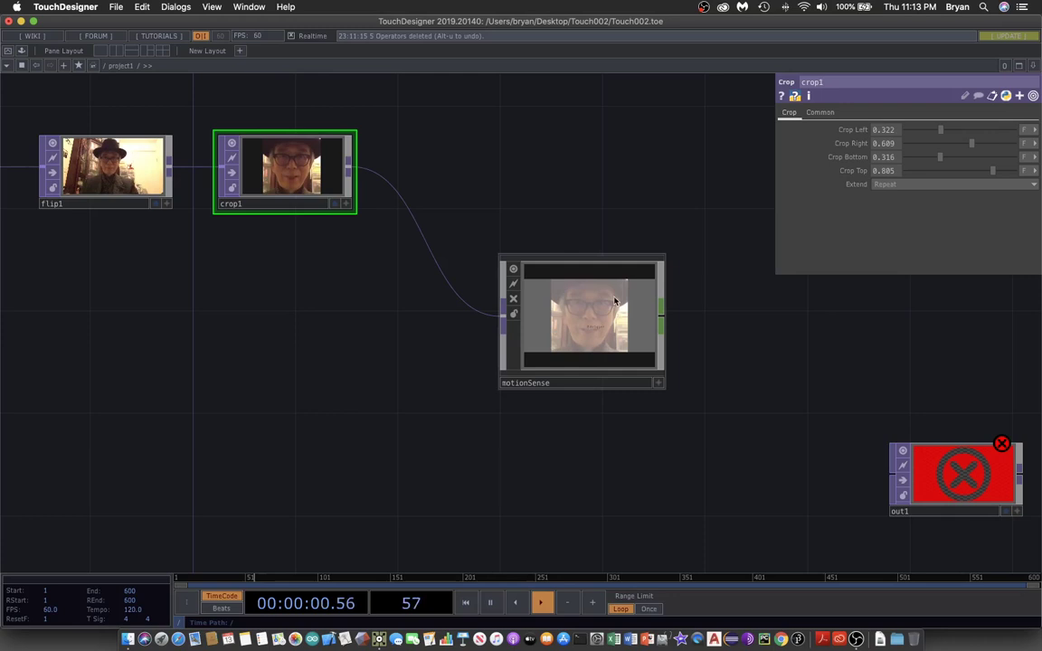
left_click_drag(588, 362, 536, 233)
scroll(627, 395, "right", 5)
scroll(628, 395, "up", 2)
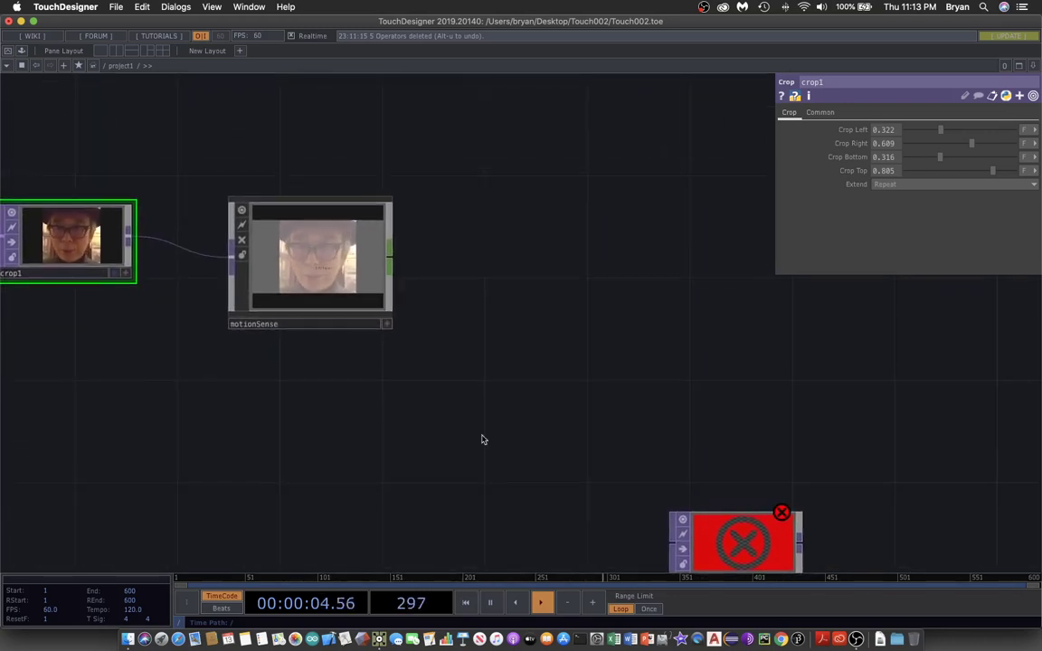
Step: Add a Null CHOP after motionSense so it receives the trigger channel
key("Tab")
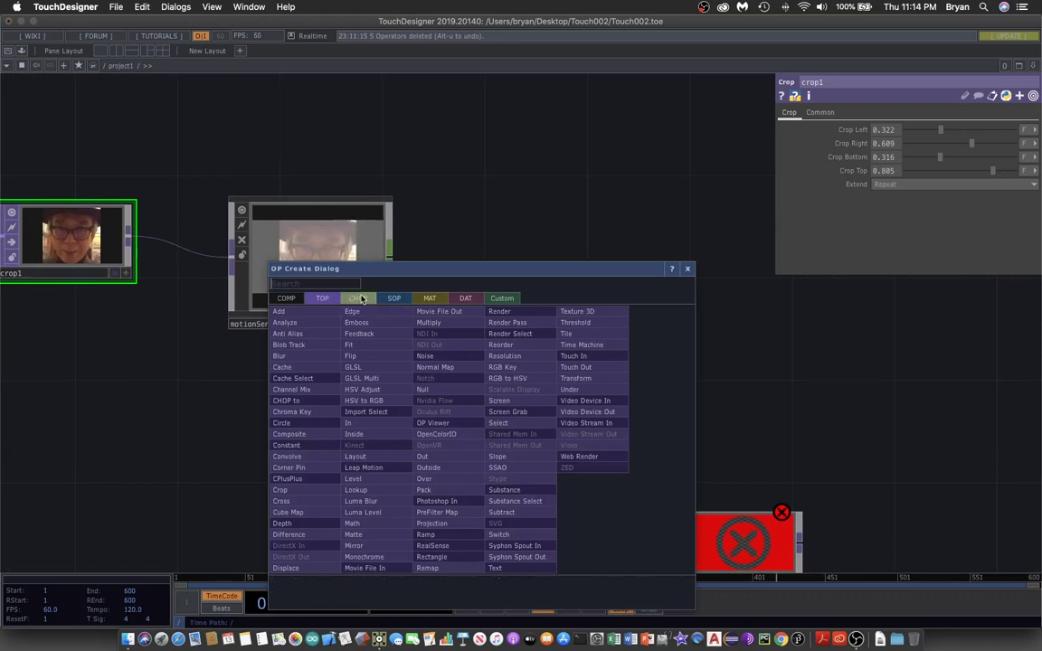
left_click(359, 299)
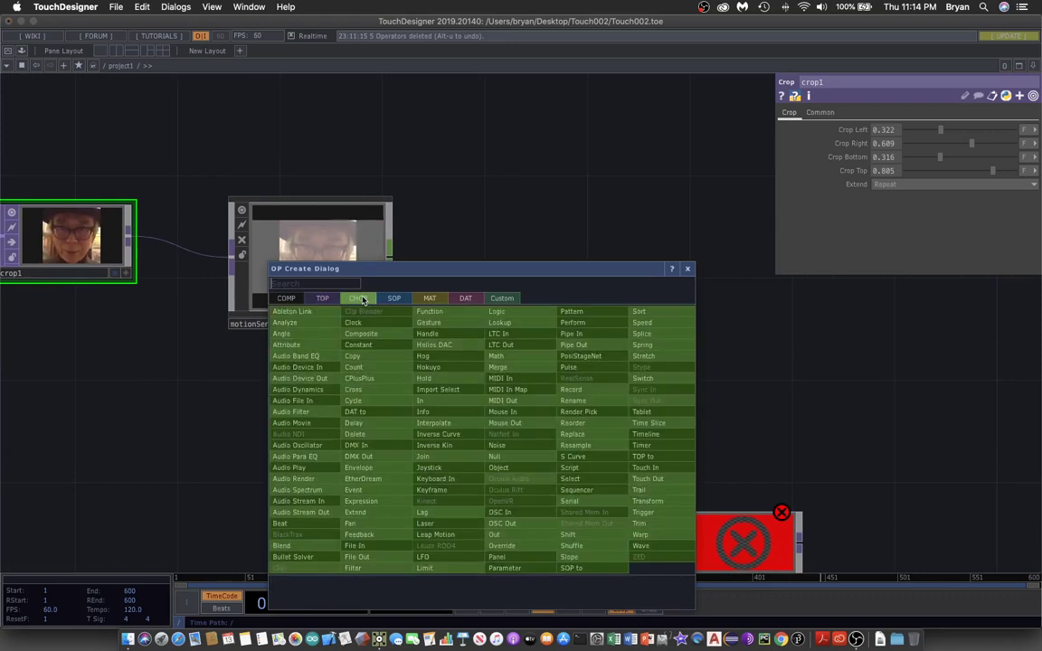
left_click(497, 455)
left_click(547, 257)
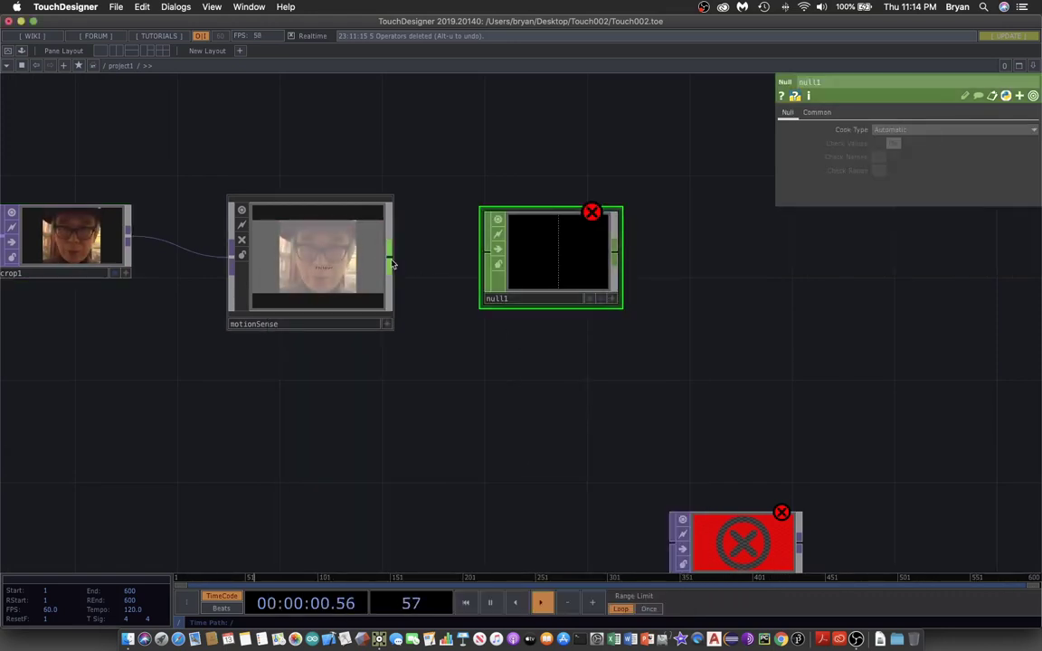
left_click_drag(390, 256, 482, 261)
Step: Pan the network to frame the full chain from videodevin1 to null1
left_click_drag(297, 387, 443, 372)
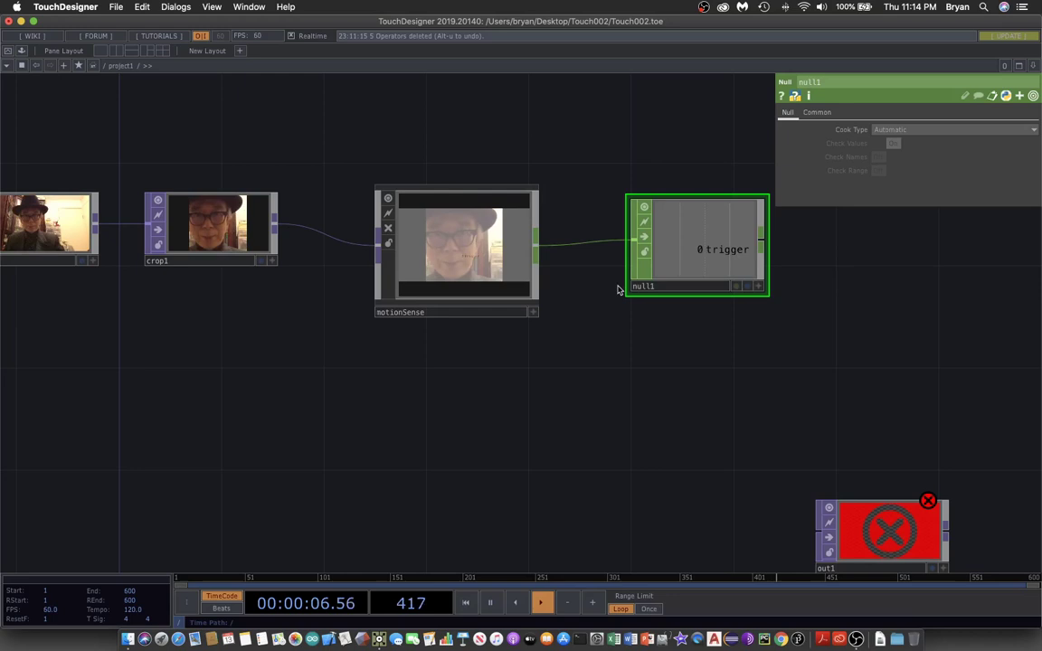
left_click_drag(341, 412, 537, 401)
scroll(537, 400, "down", 2)
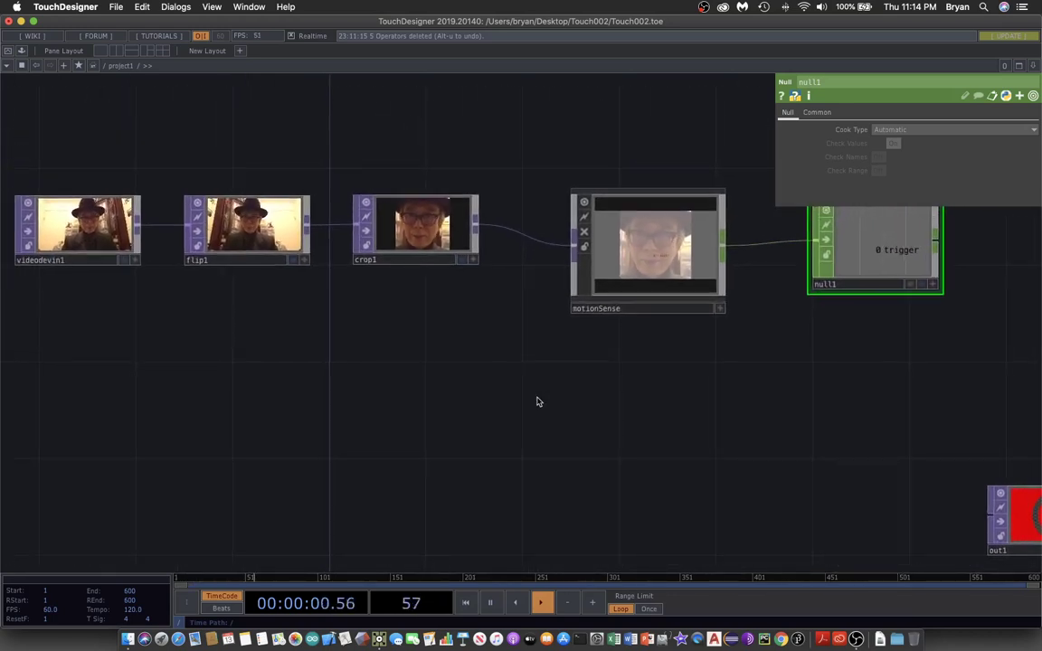
left_click_drag(522, 460, 509, 410)
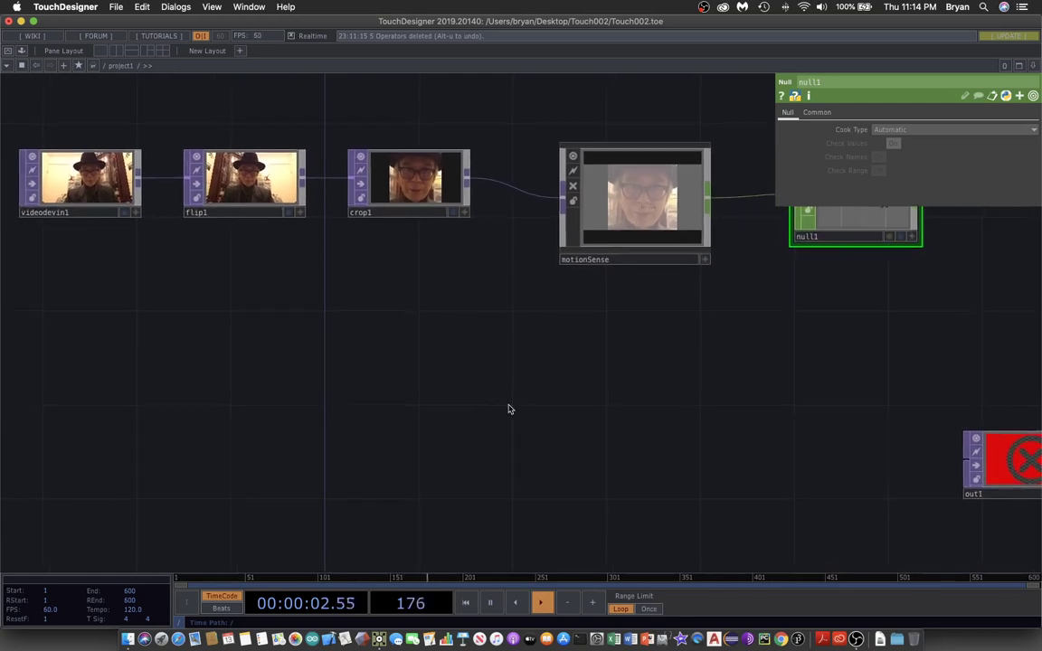
scroll(847, 375, "right", 5)
scroll(847, 374, "up", 2)
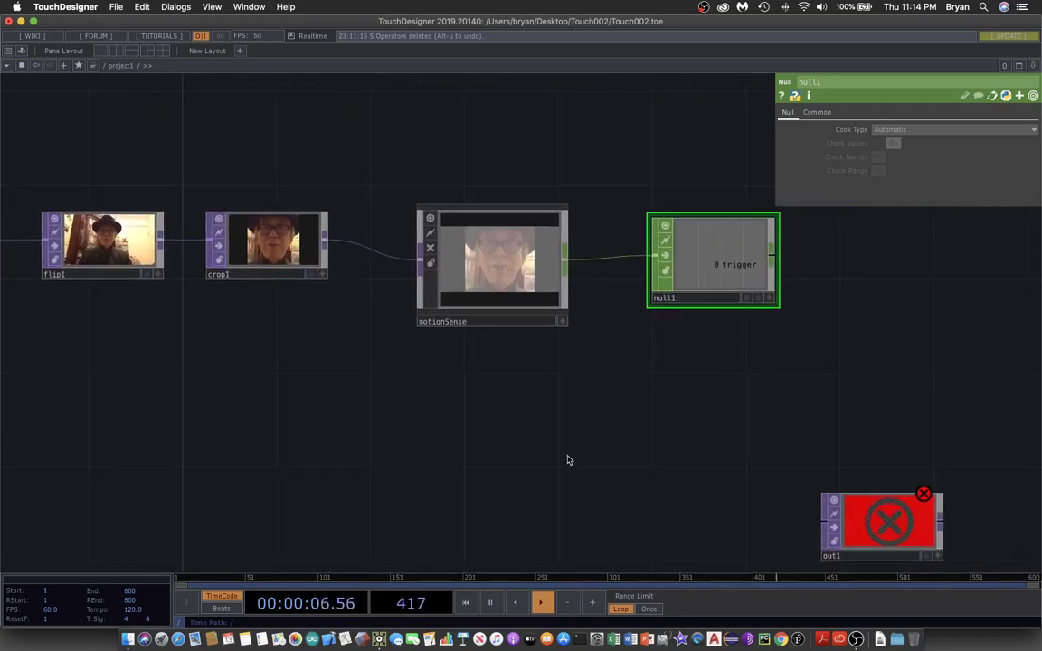
scroll(373, 444, "up", 1)
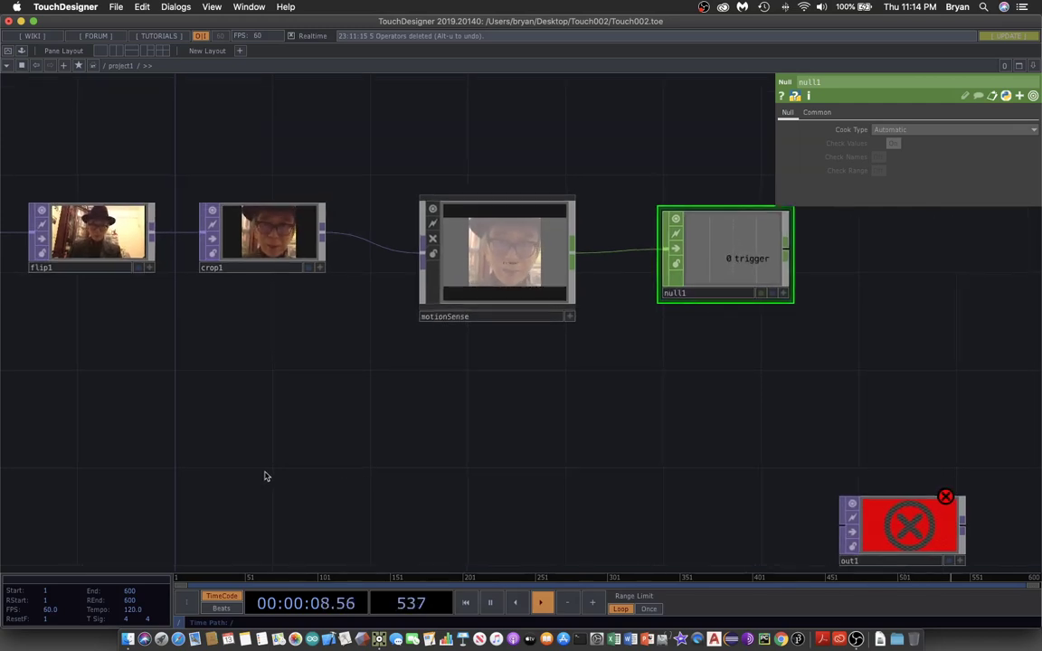
left_click_drag(263, 474, 374, 440)
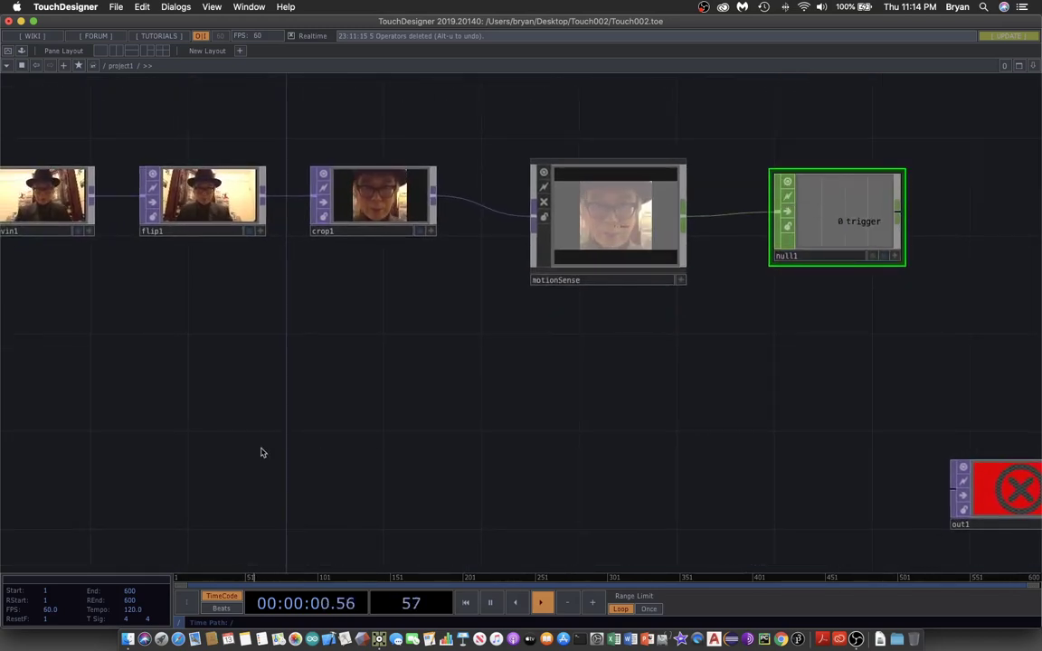
left_click_drag(263, 451, 310, 407)
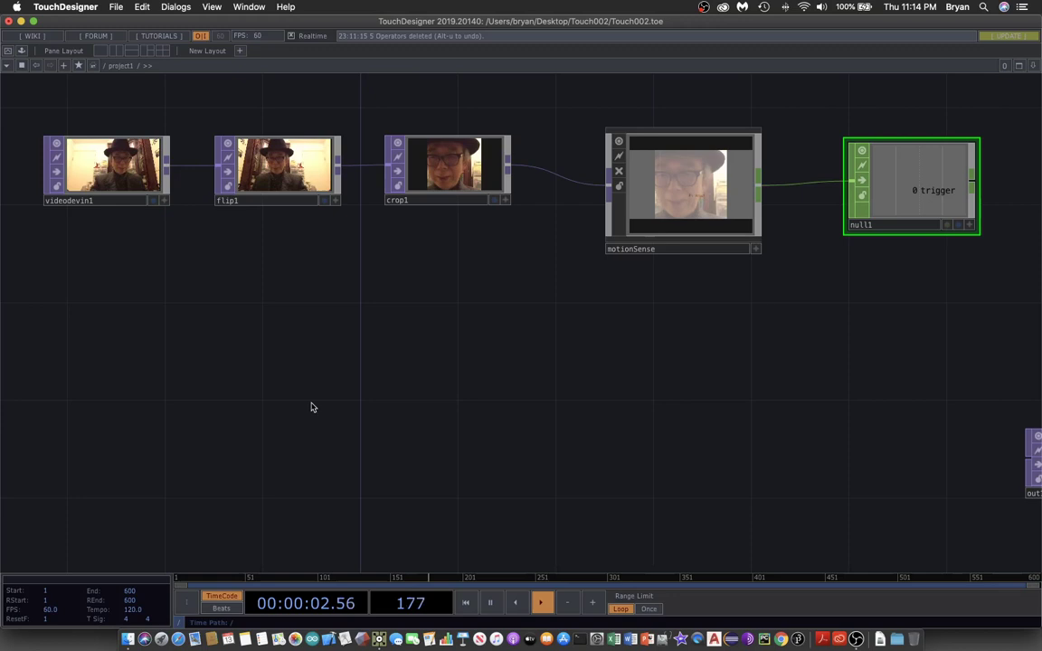
Step: Add a Rectangle TOP, rectangle1, below the videodevin1 webcam chain
key("Tab")
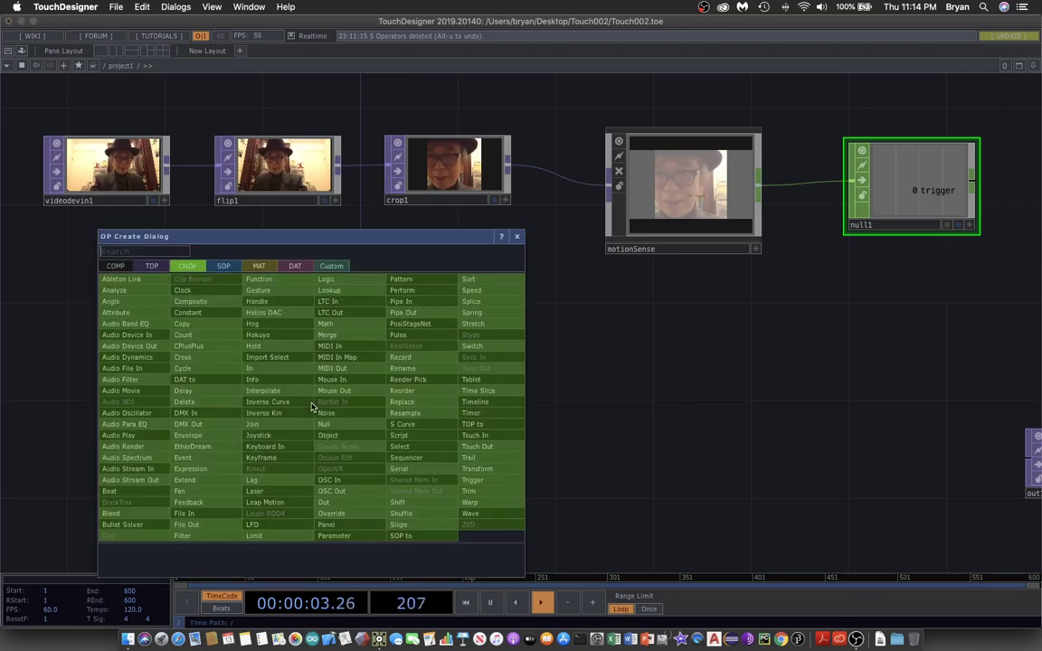
left_click(151, 267)
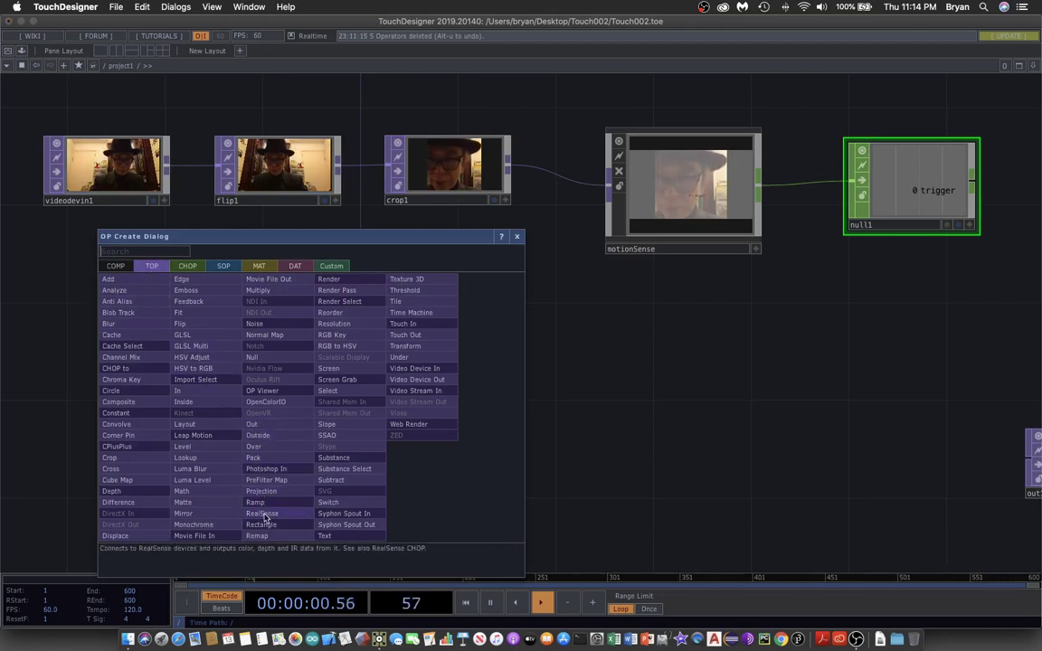
left_click(262, 480)
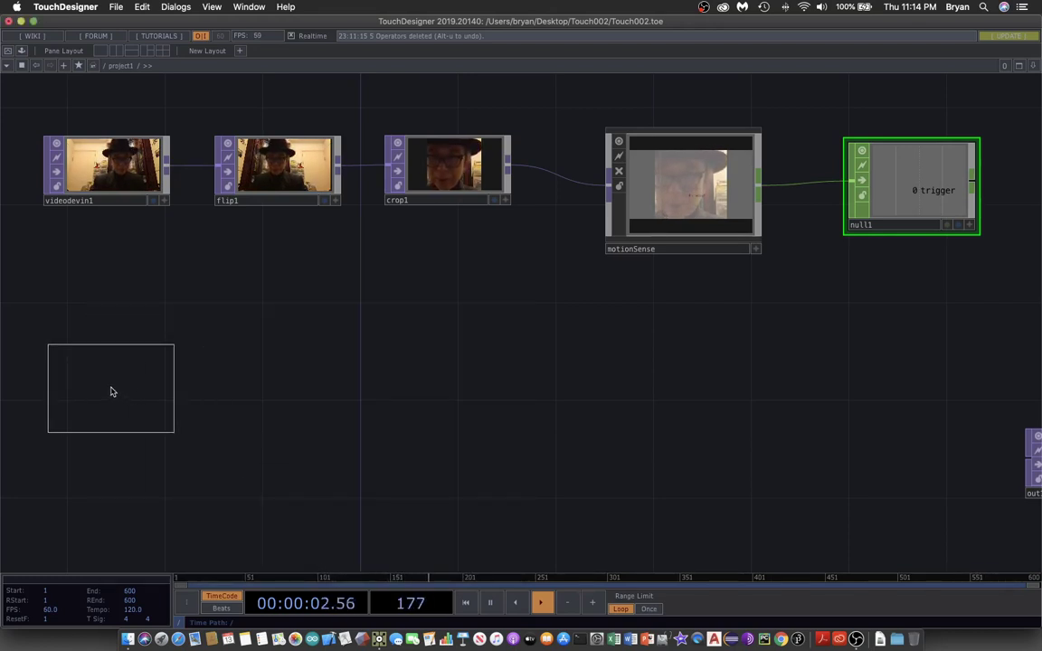
left_click(101, 390)
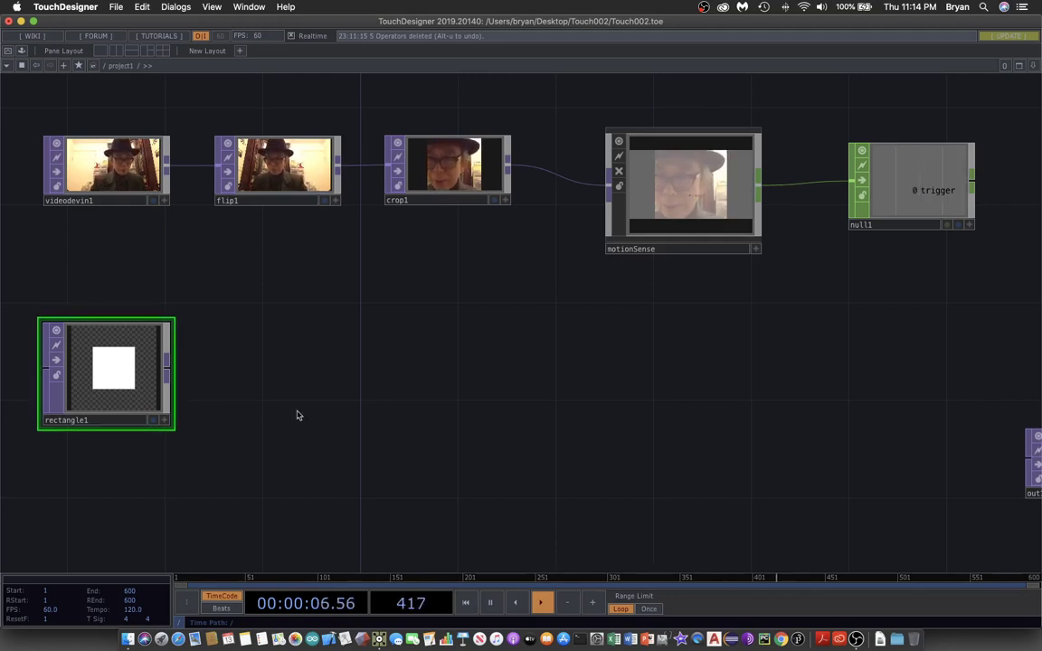
Step: Give rectangle1 a Custom Resolution output of 1280 x 720 on its Common page
key("p")
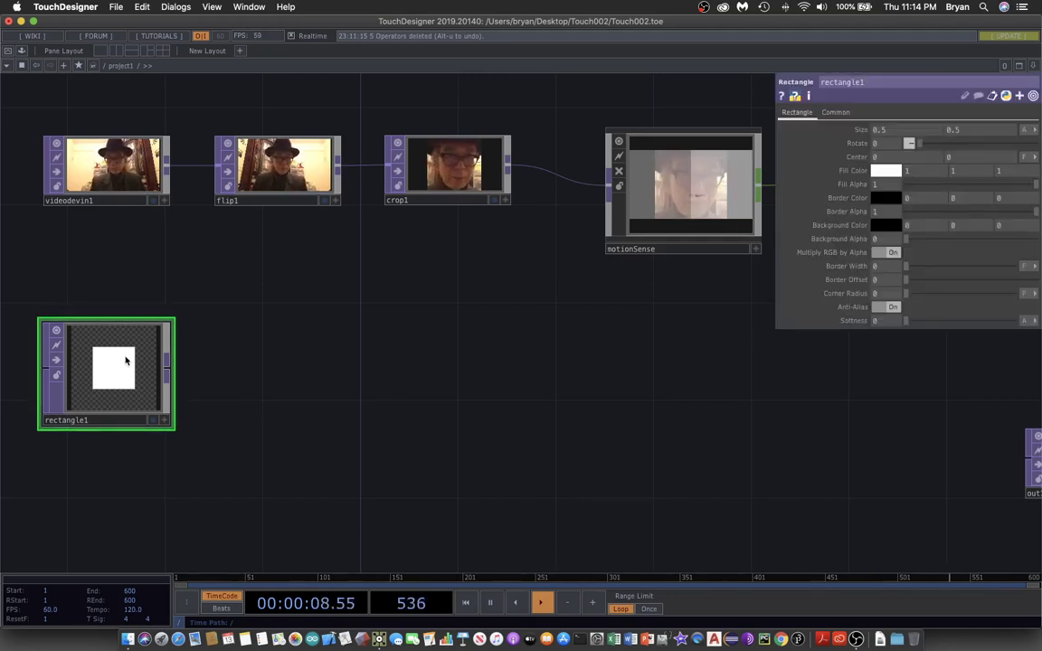
left_click(828, 114)
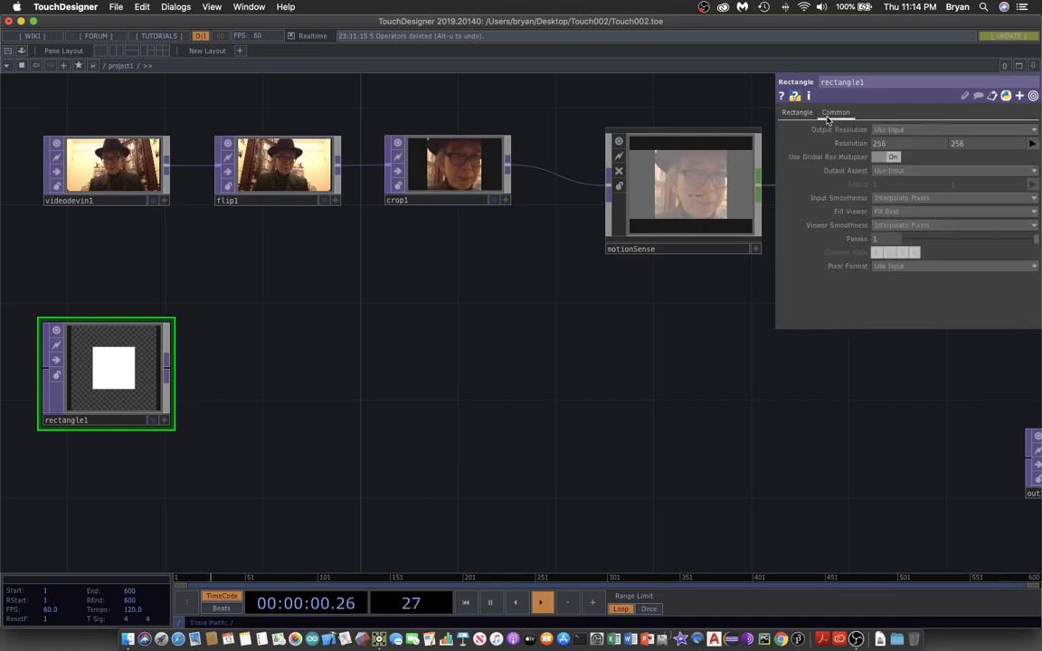
left_click(982, 131)
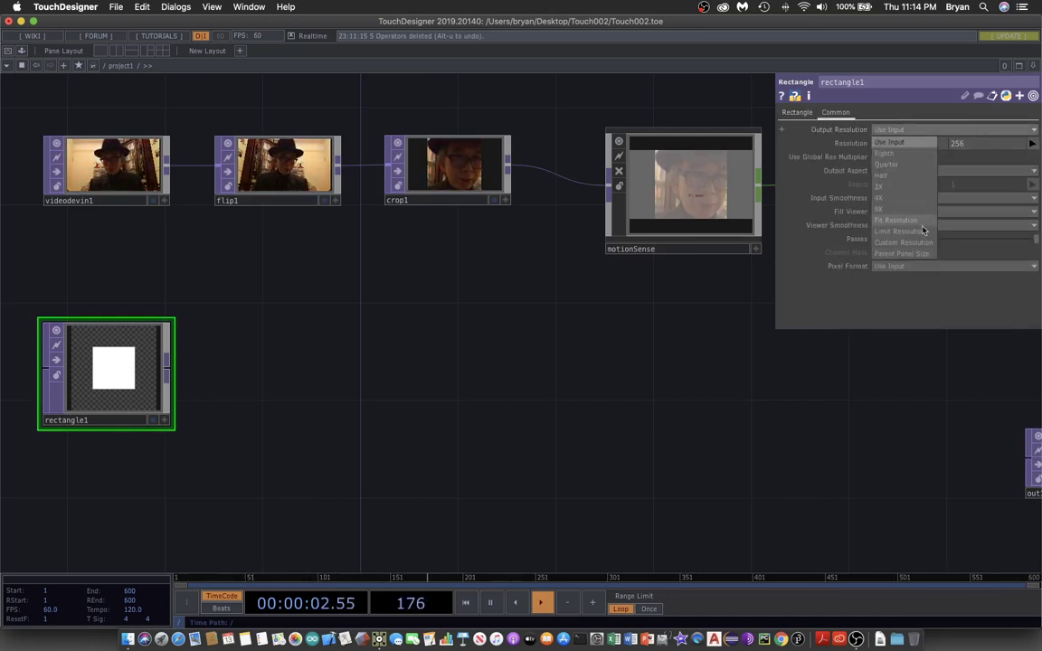
left_click(913, 243)
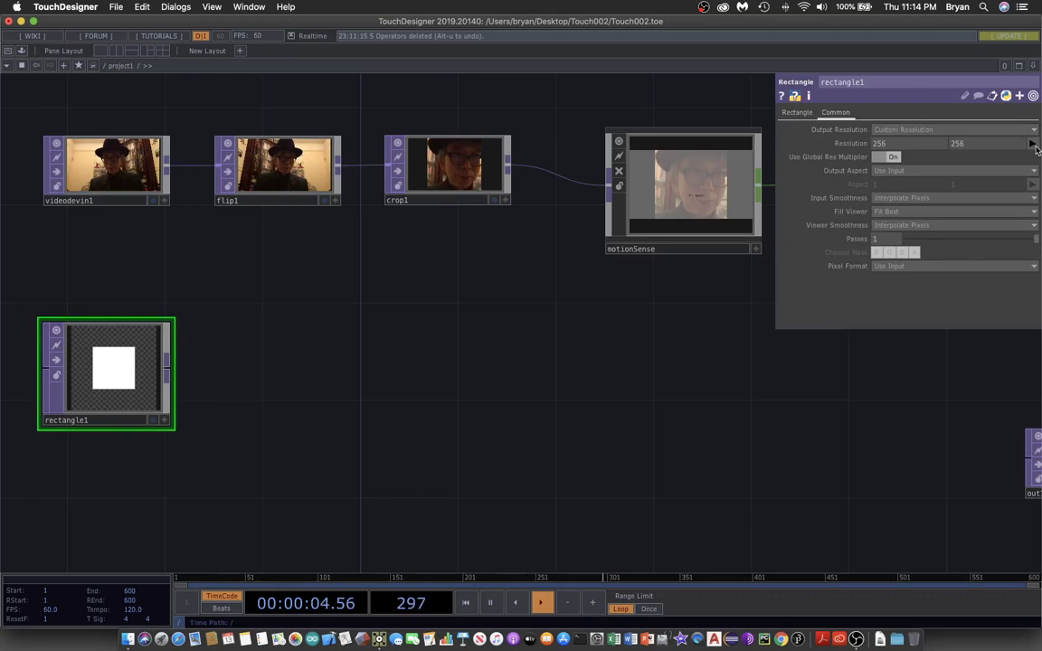
left_click(1033, 144)
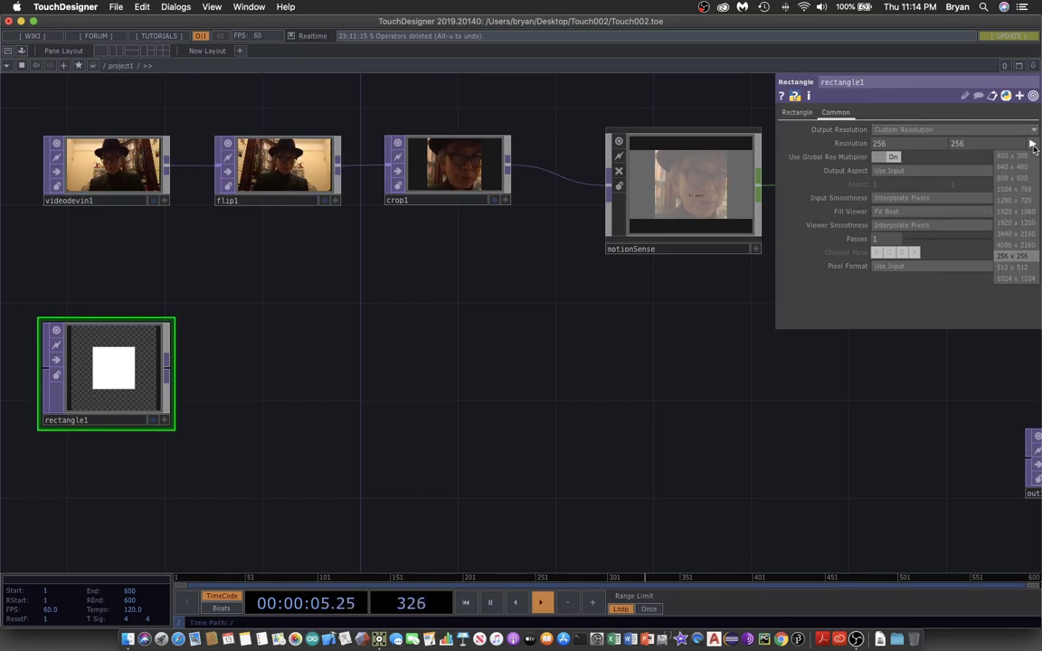
left_click(1022, 201)
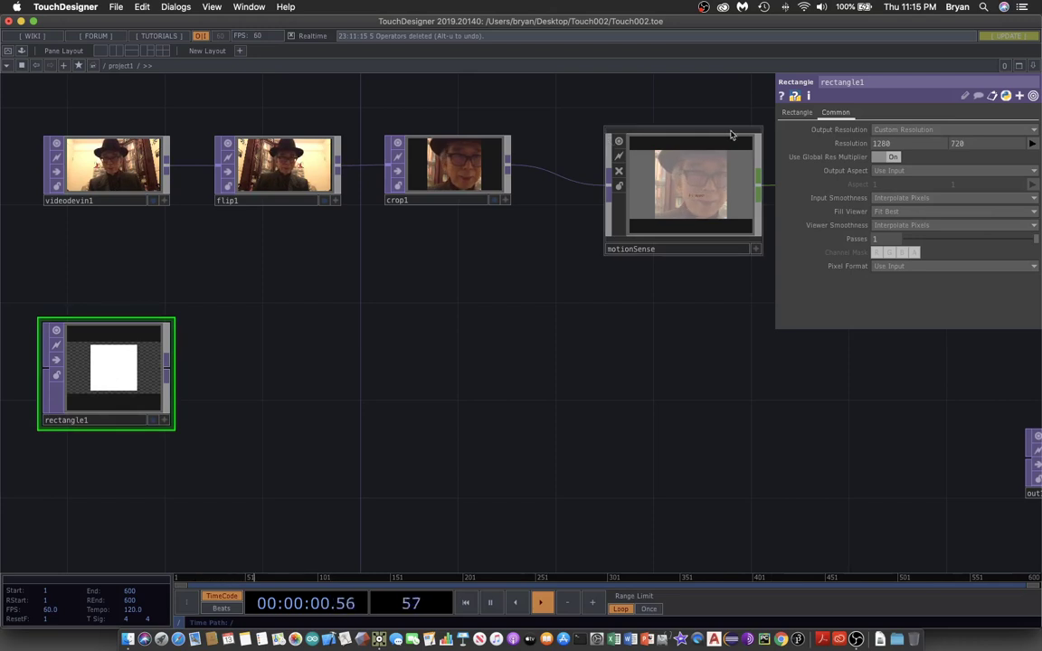
left_click(798, 114)
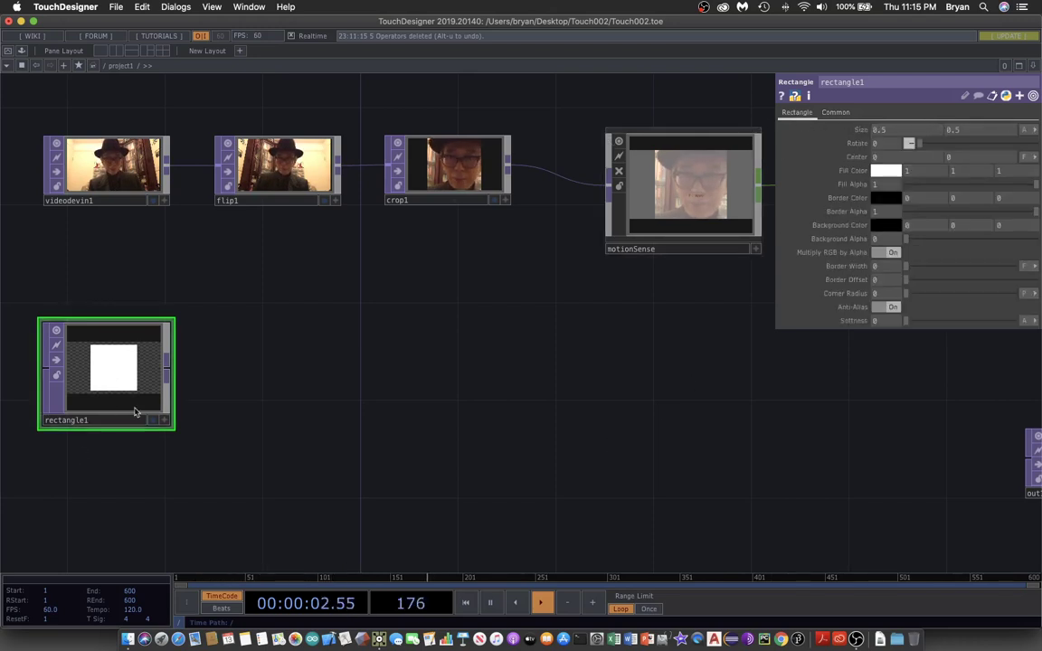
left_click_drag(171, 426, 172, 428)
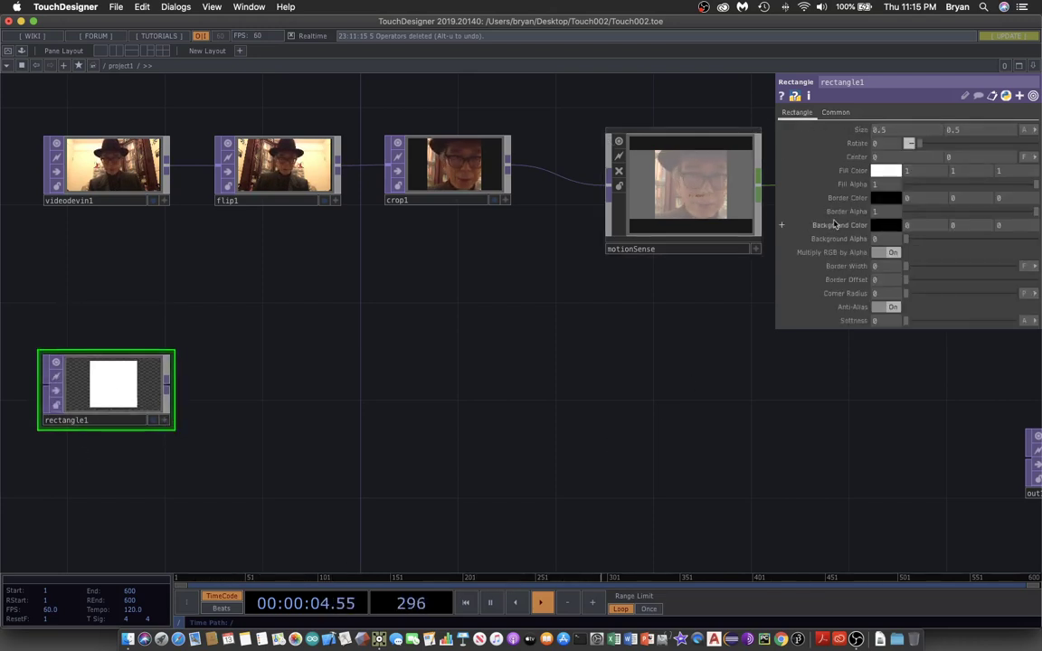
left_click(915, 129)
type("0.1")
key("Return")
left_click_drag(909, 143, 941, 142)
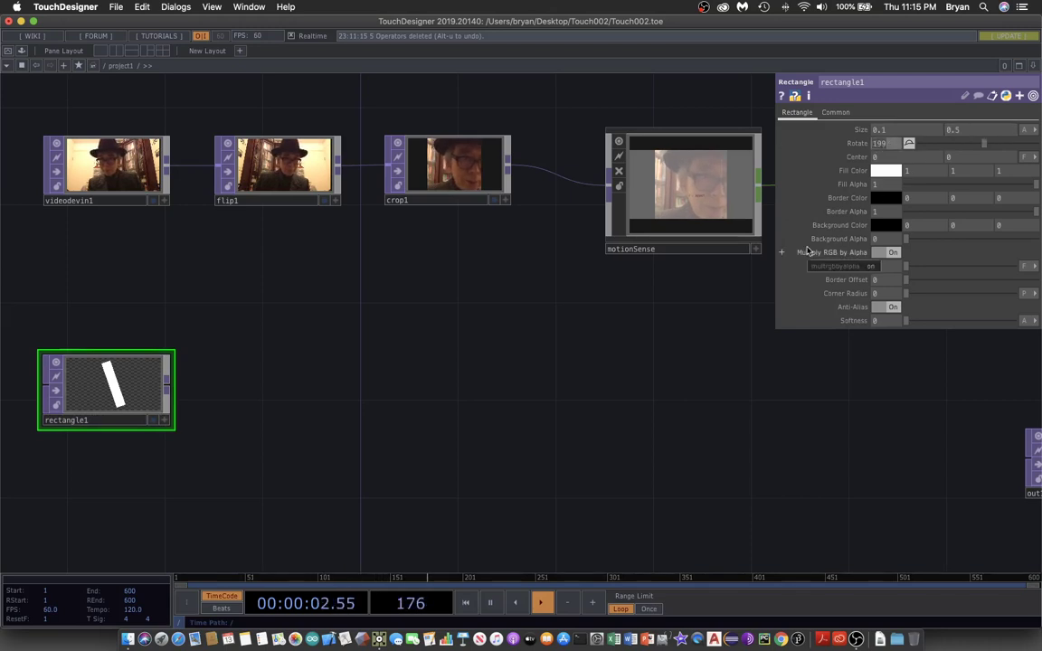
key("Return")
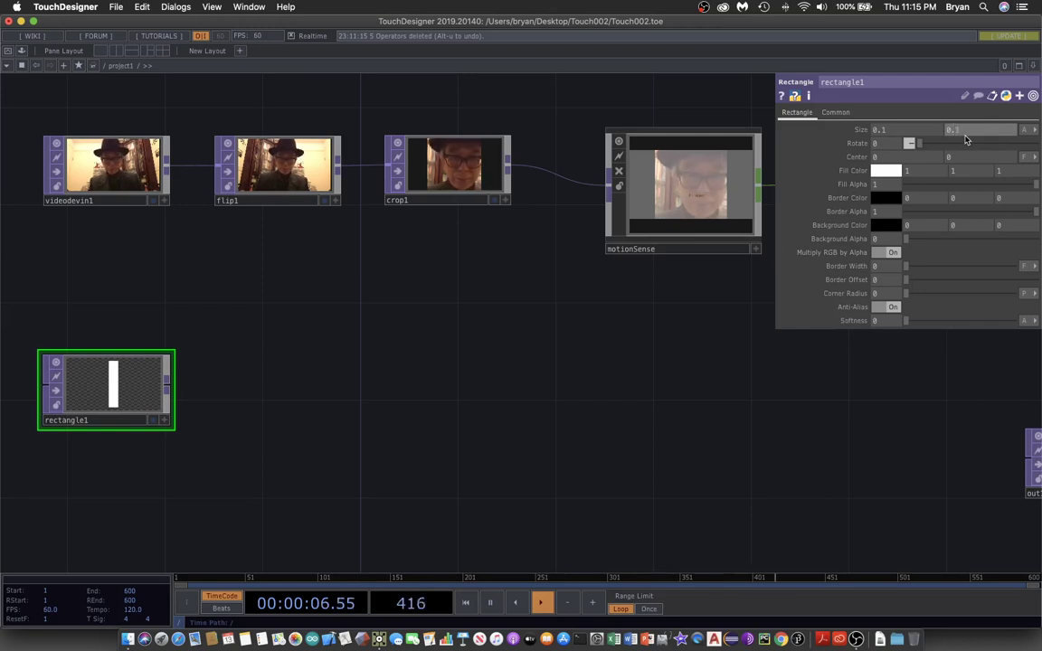
type("0.1")
key("Return")
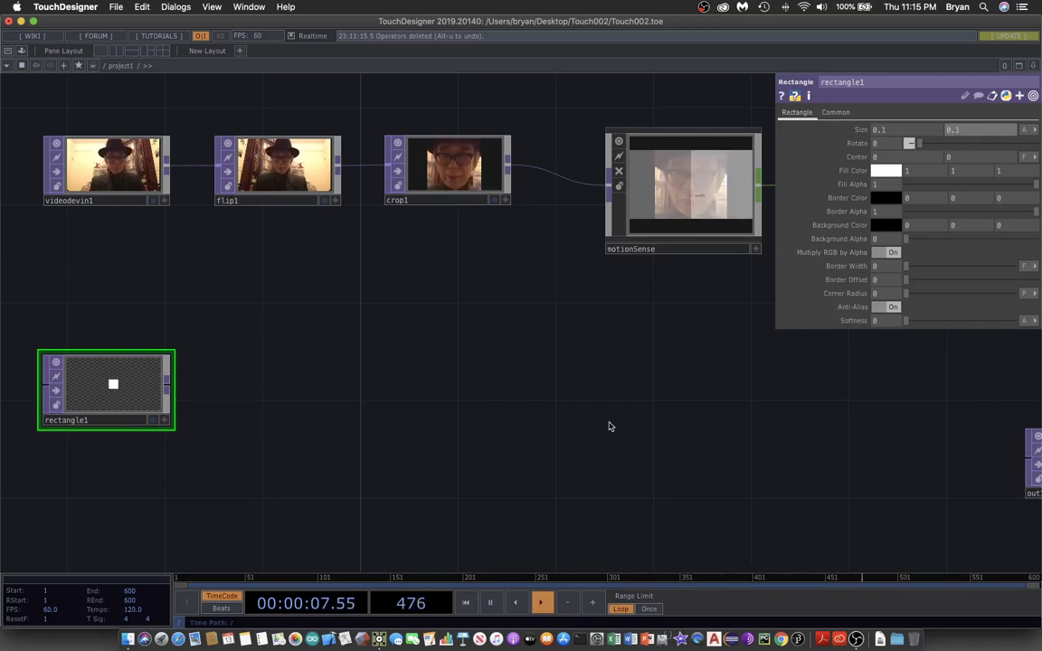
left_click(153, 420)
scroll(338, 467, "left", 5)
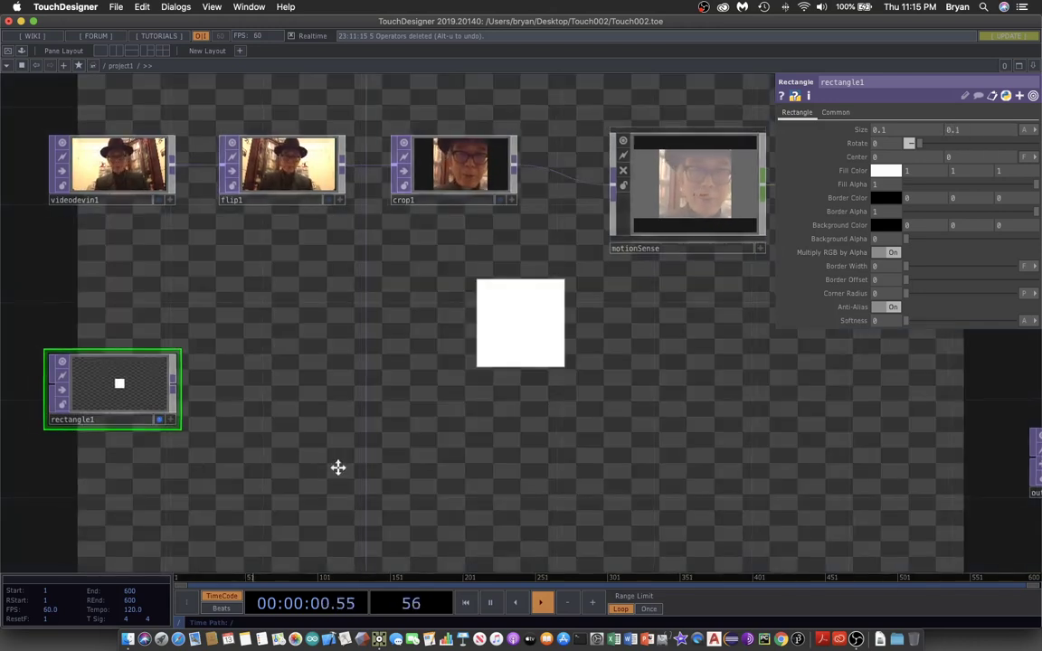
left_click_drag(179, 379, 179, 308)
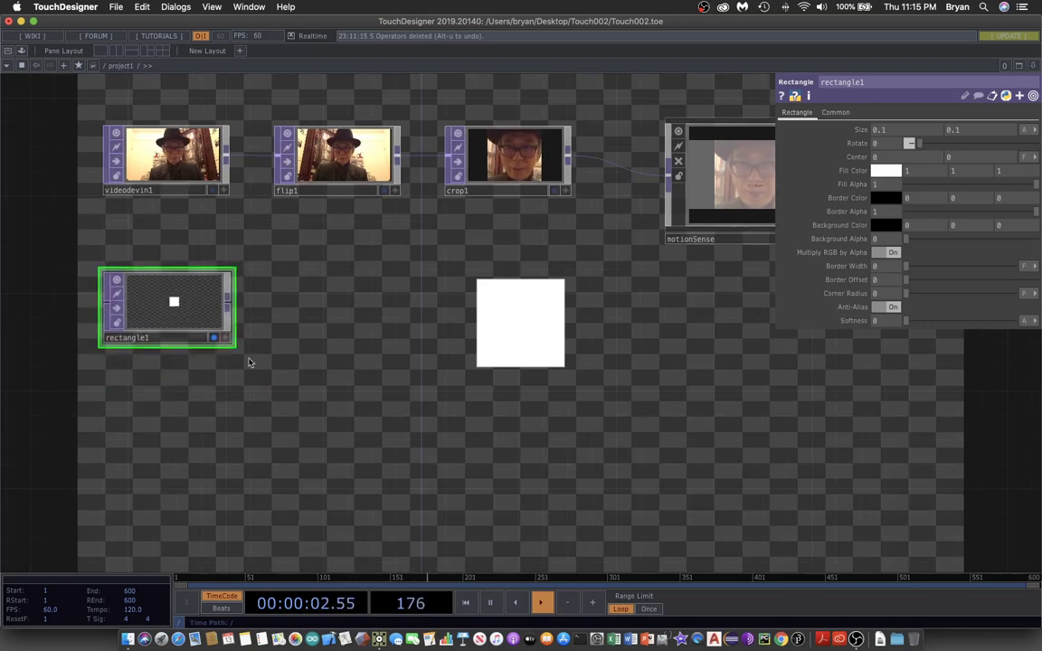
left_click_drag(742, 413, 734, 451)
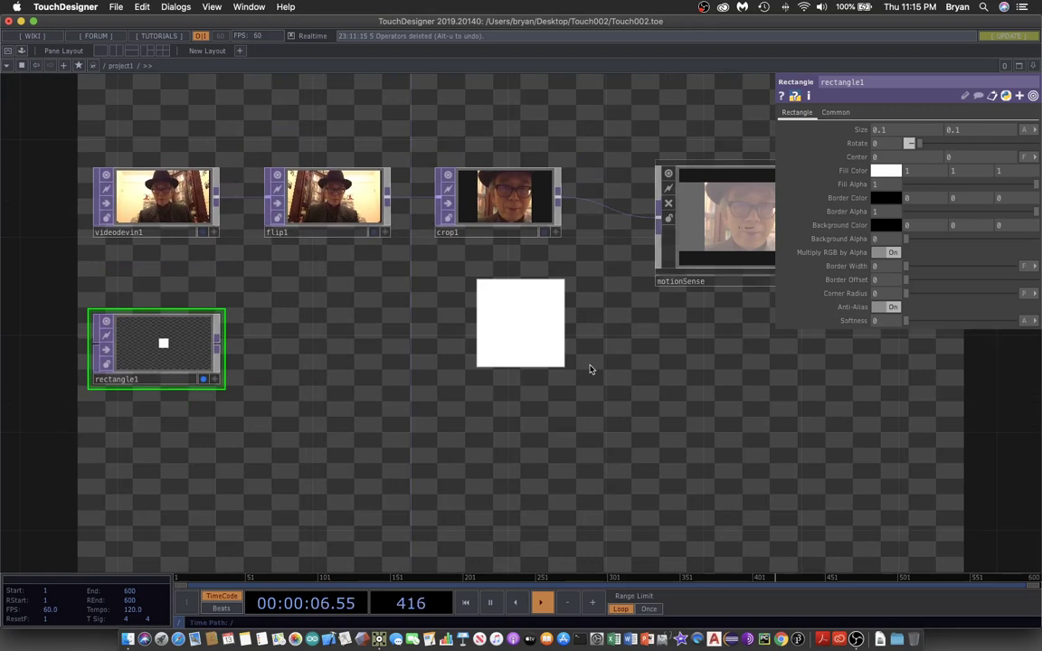
left_click_drag(697, 375, 436, 409)
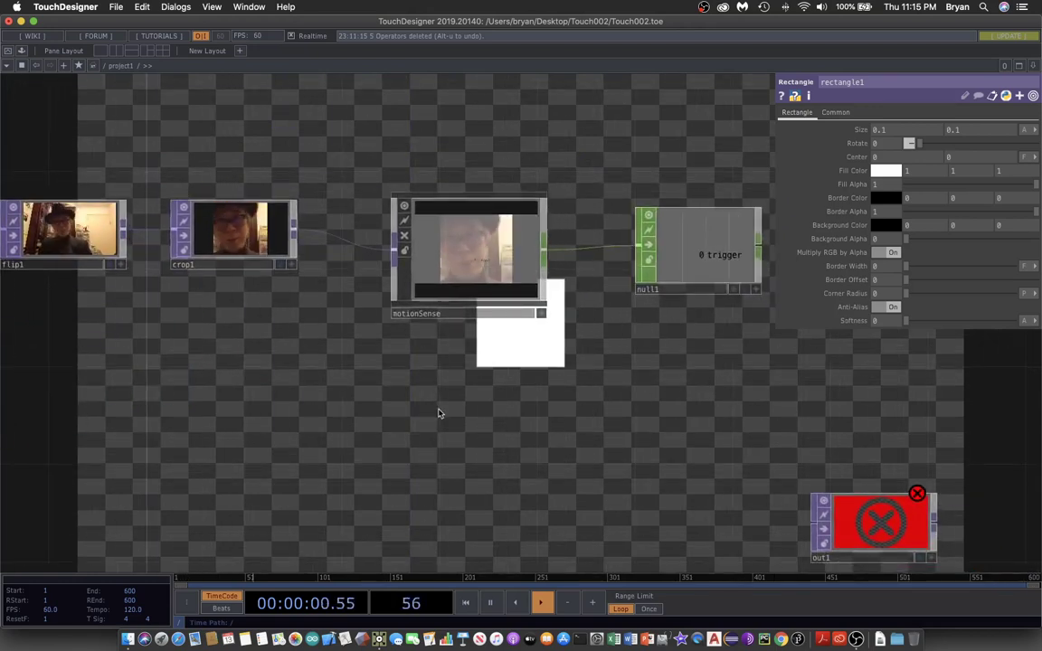
left_click_drag(418, 419, 637, 369)
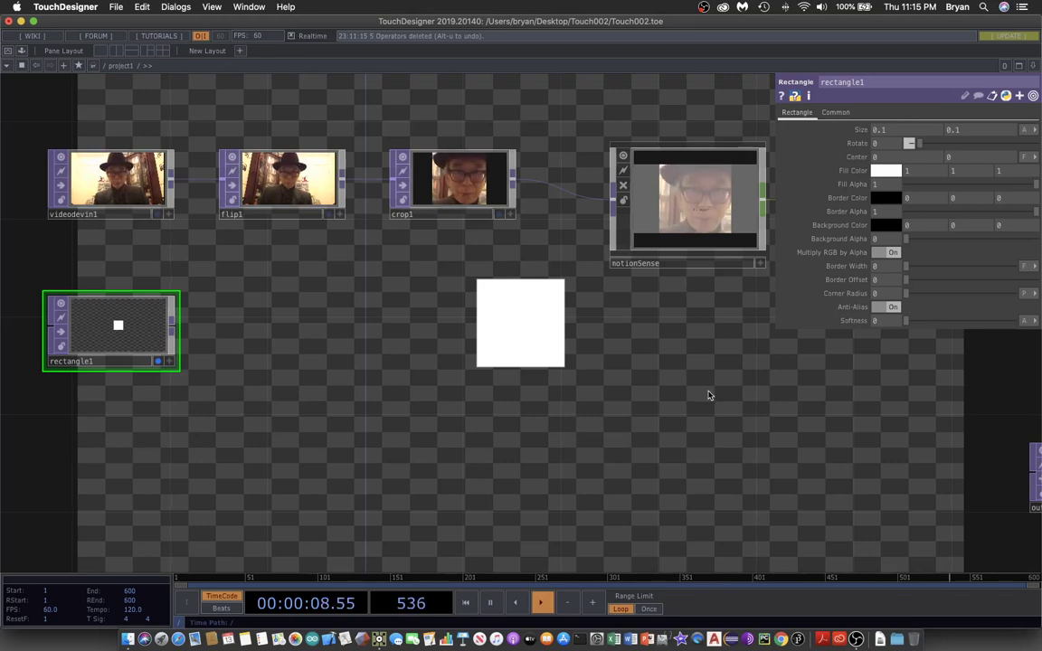
left_click_drag(709, 395, 804, 419)
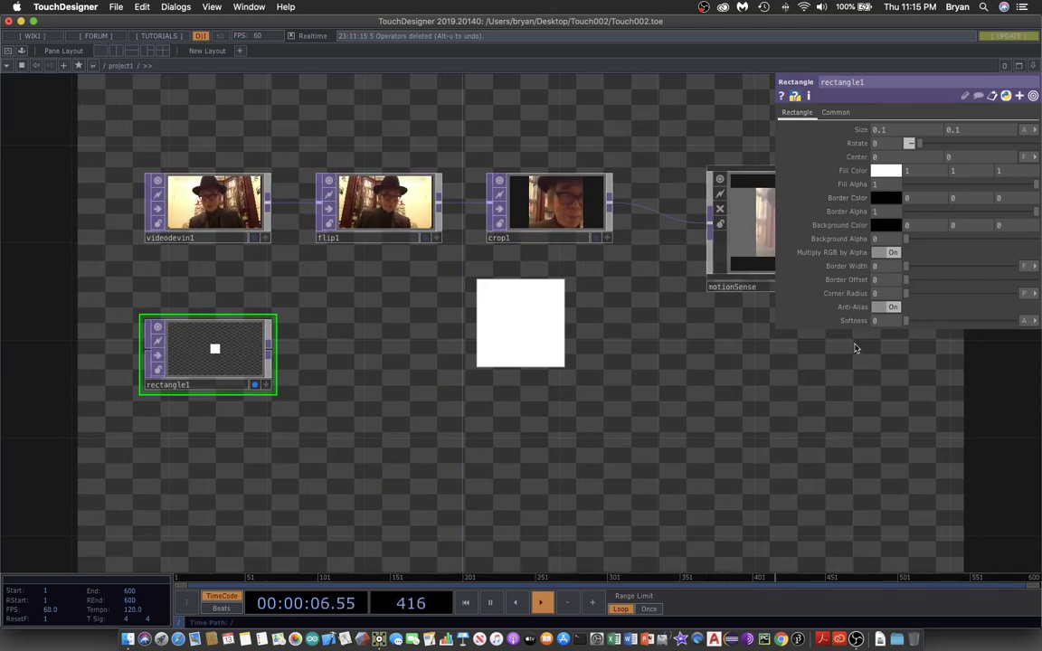
Step: Change rectangle1's Border Color to pure red
left_click(886, 199)
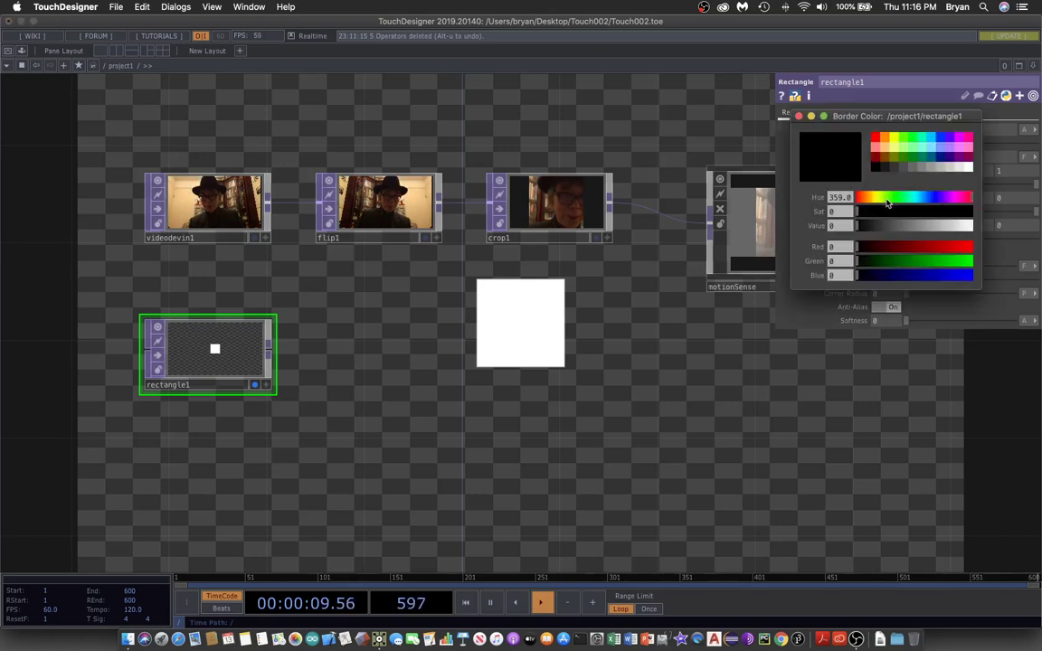
left_click(877, 142)
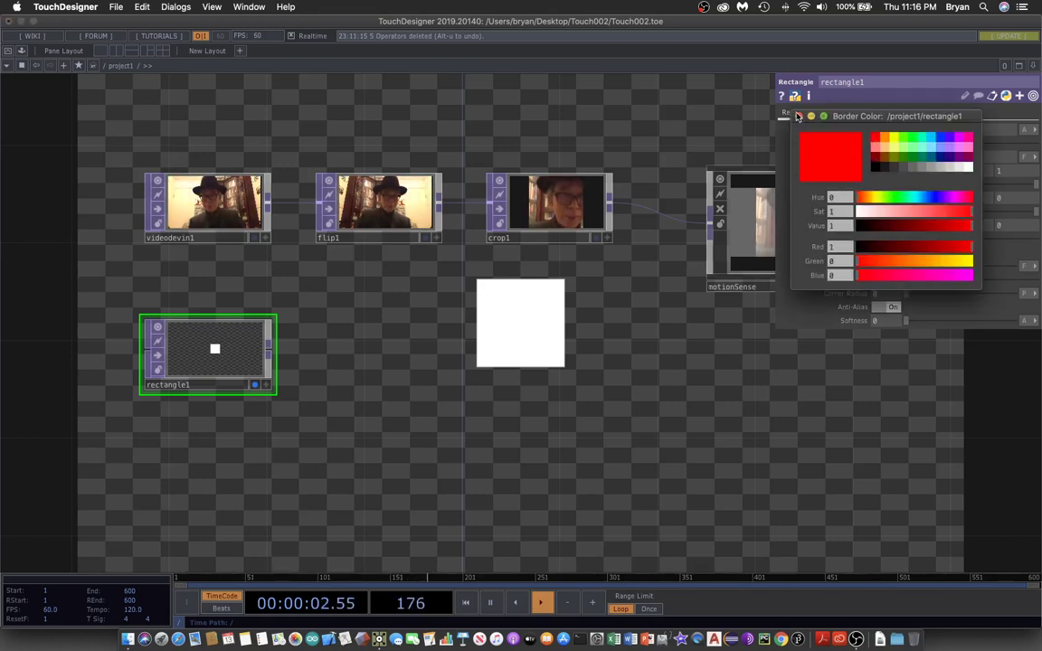
left_click(799, 115)
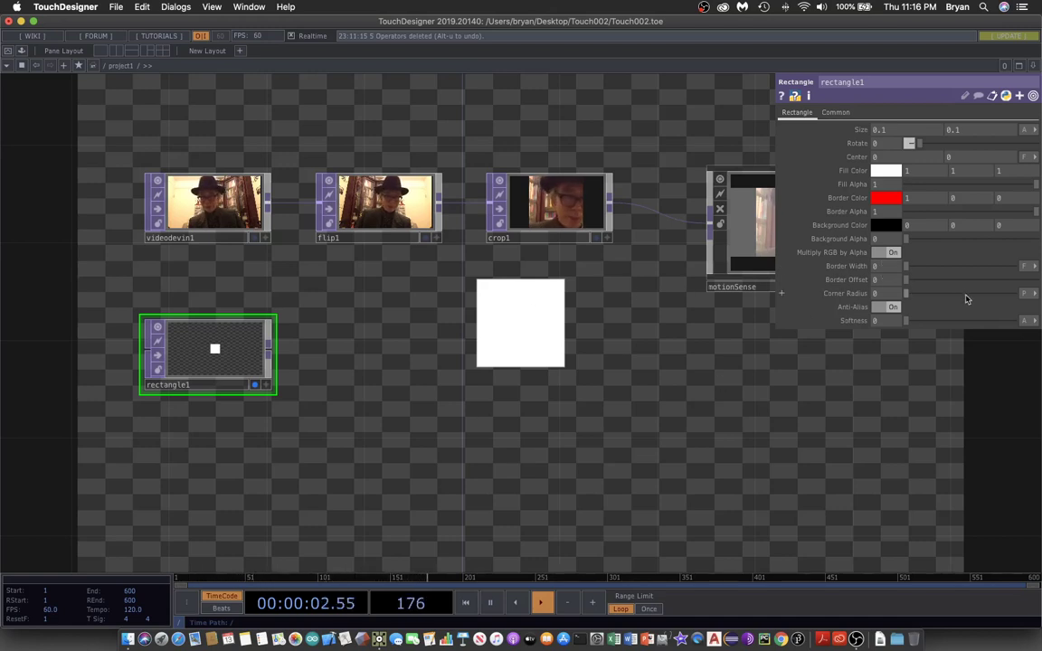
Step: Set rectangle1's border width to 2 pixels and its fill alpha to 0 for a hollow outline
left_click(1026, 267)
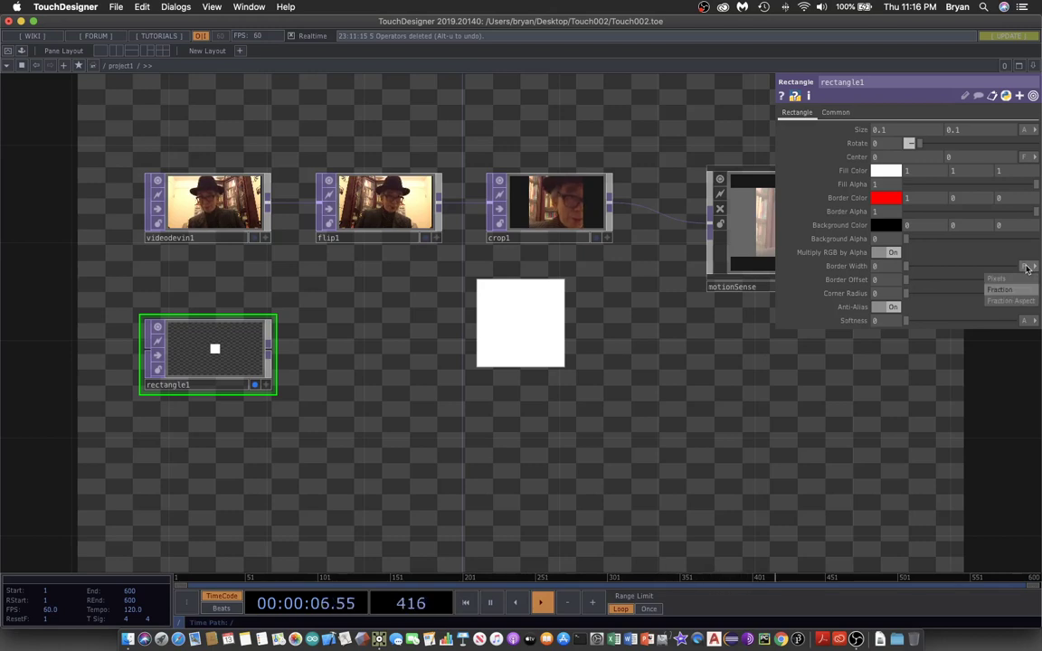
left_click(1025, 281)
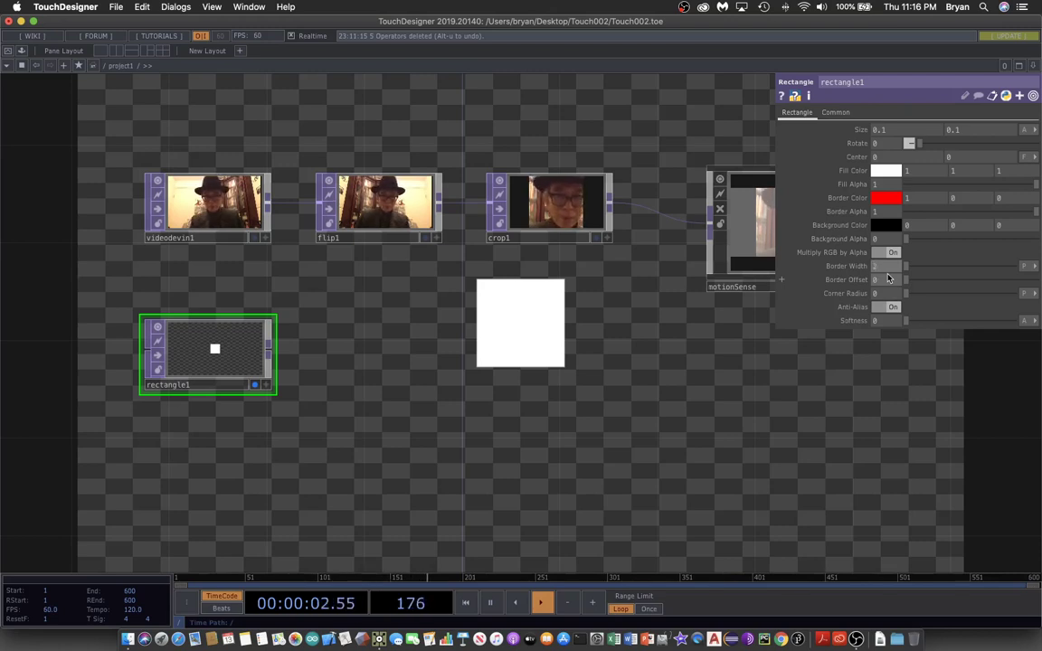
left_click_drag(888, 278, 888, 278)
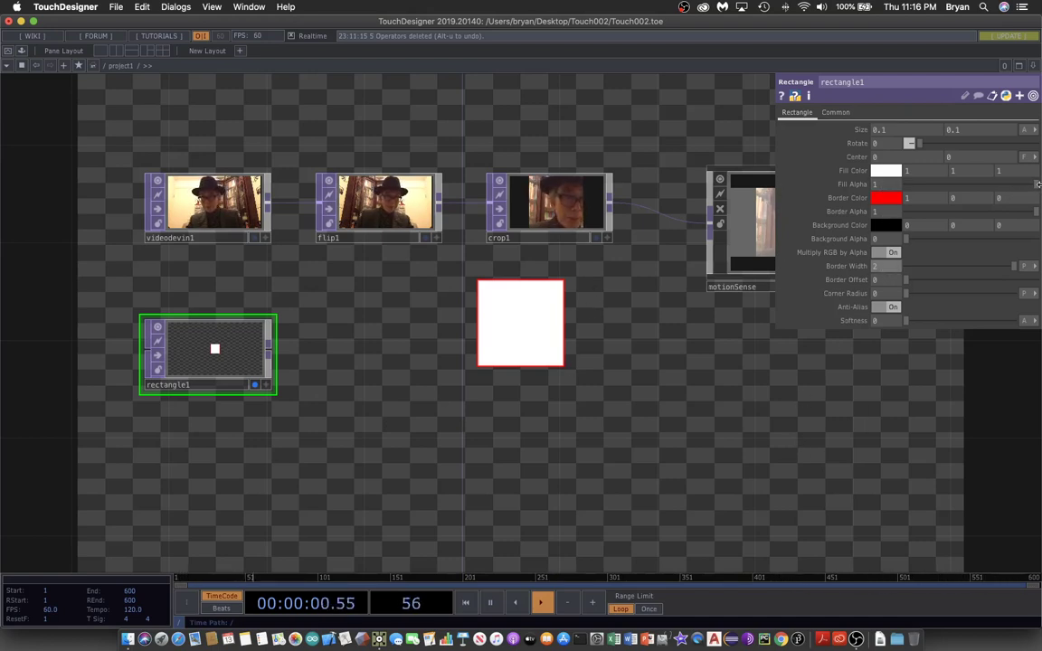
left_click_drag(1037, 186, 897, 187)
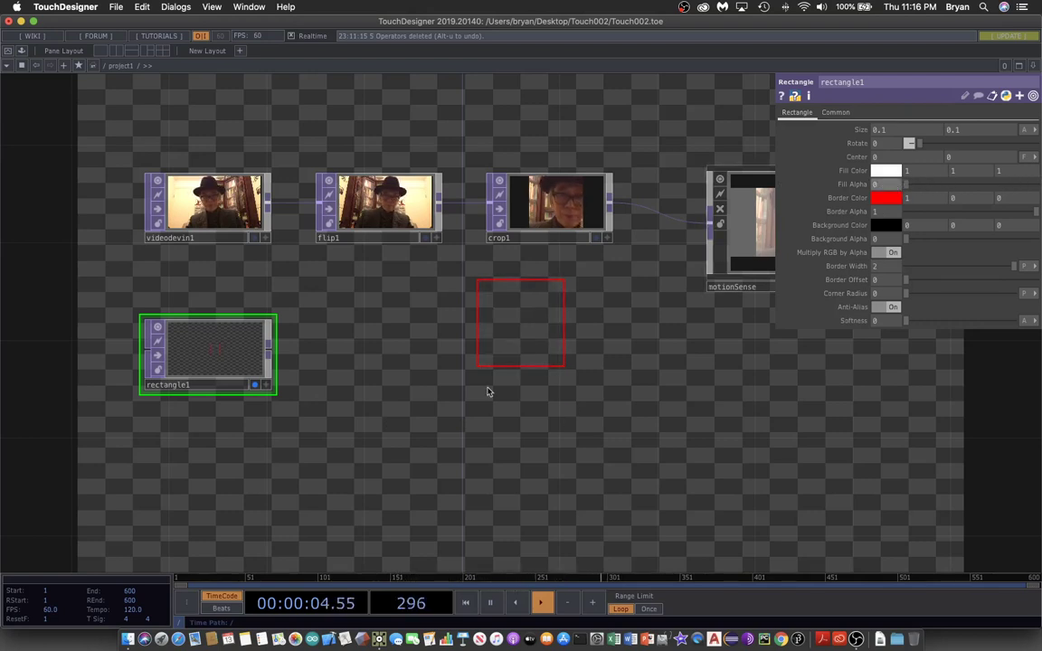
left_click(116, 6)
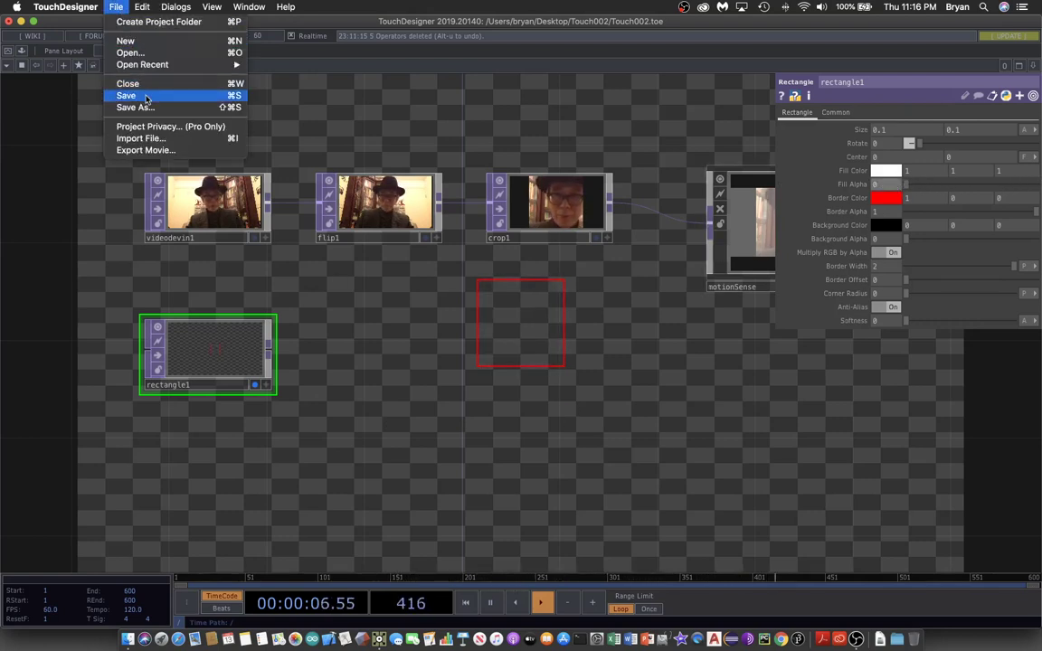
Step: Save the project as Touch002.1.toe and turn off rectangle1's display flag
left_click(127, 94)
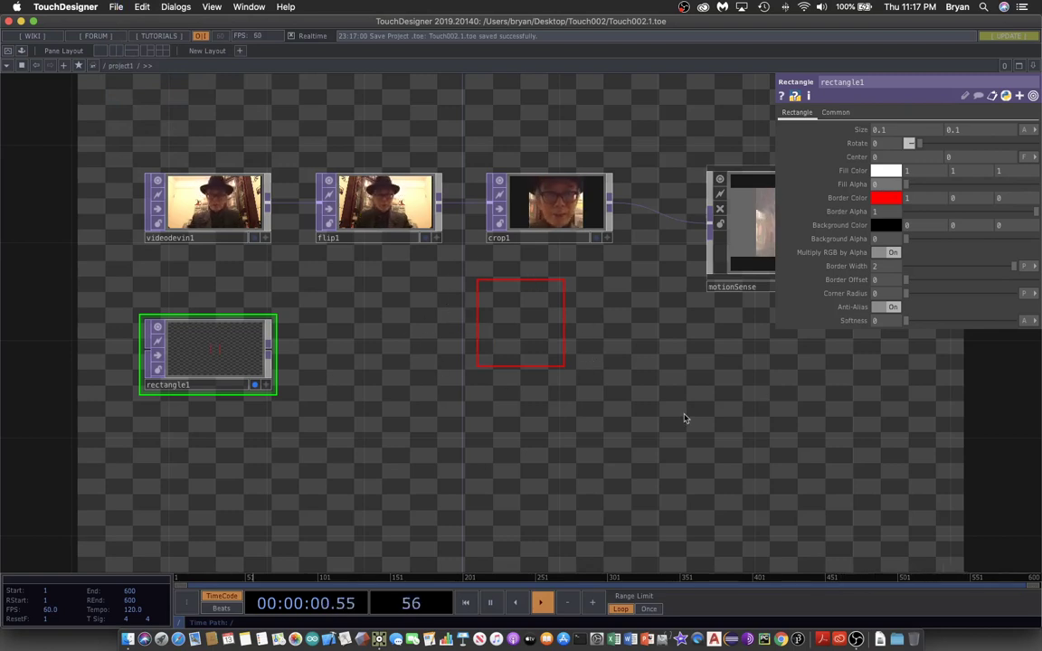
left_click_drag(726, 434, 705, 449)
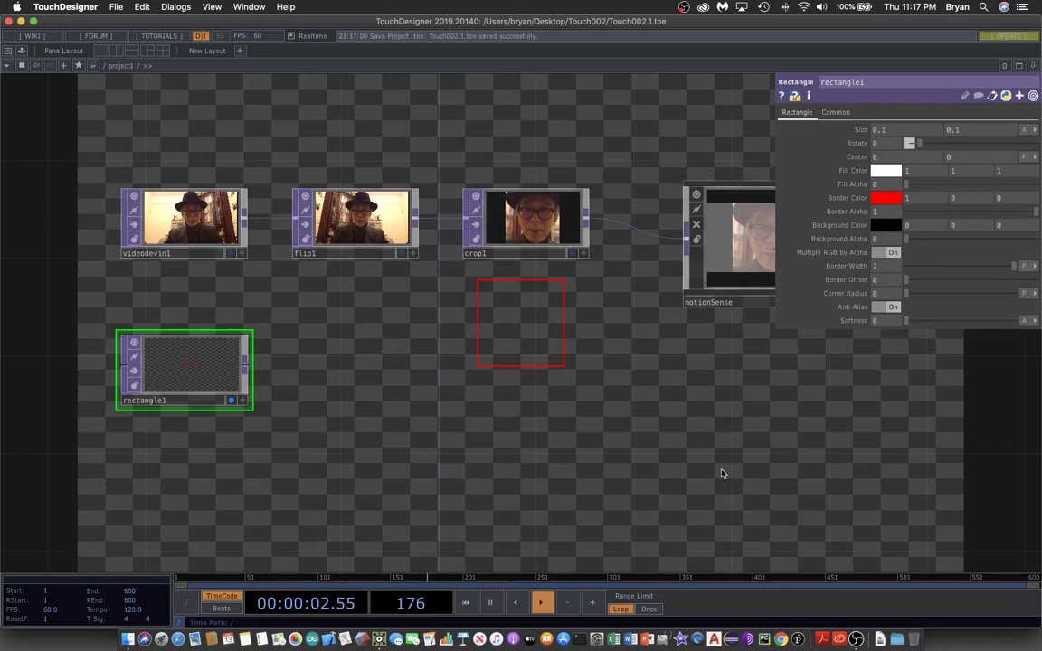
left_click(230, 401)
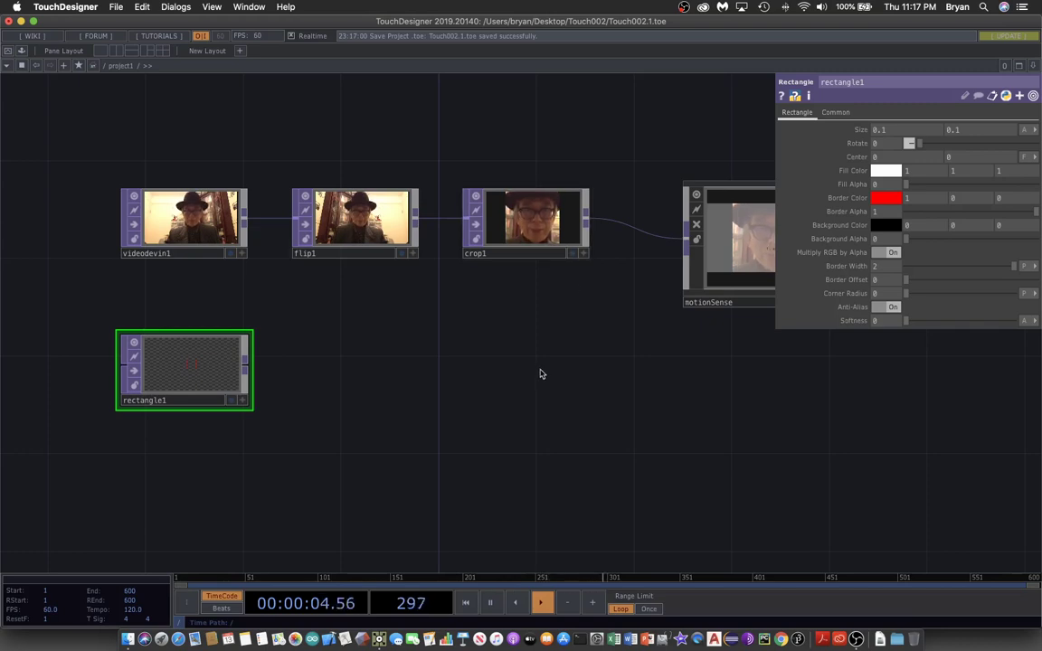
key("Tab")
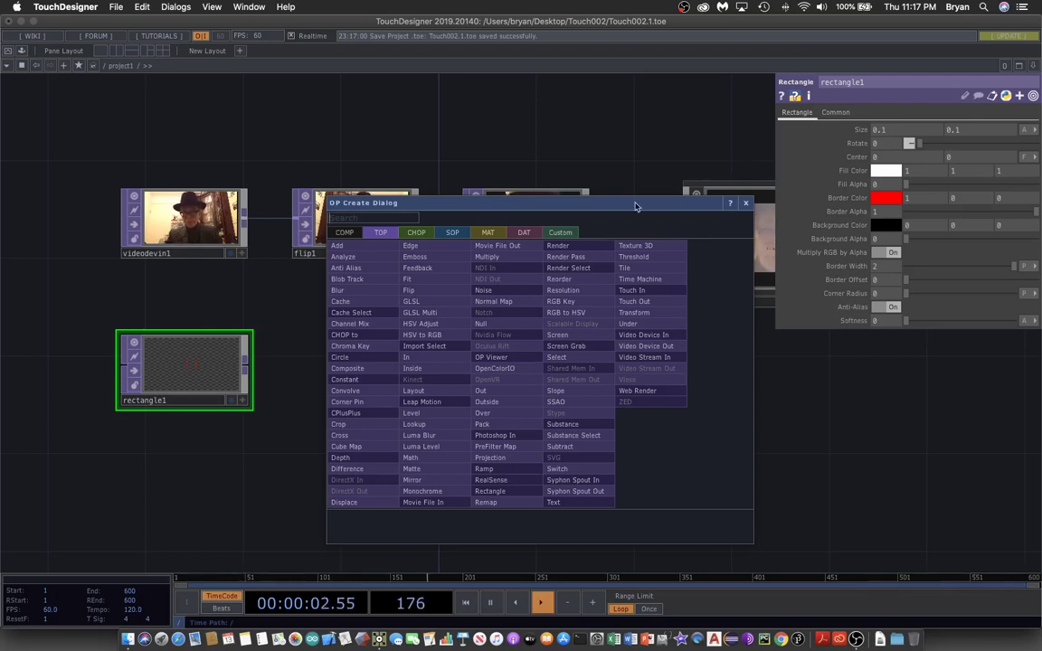
Step: Add a Transform TOP fed by rectangle1 and display its output behind the network
left_click_drag(645, 211, 688, 208)
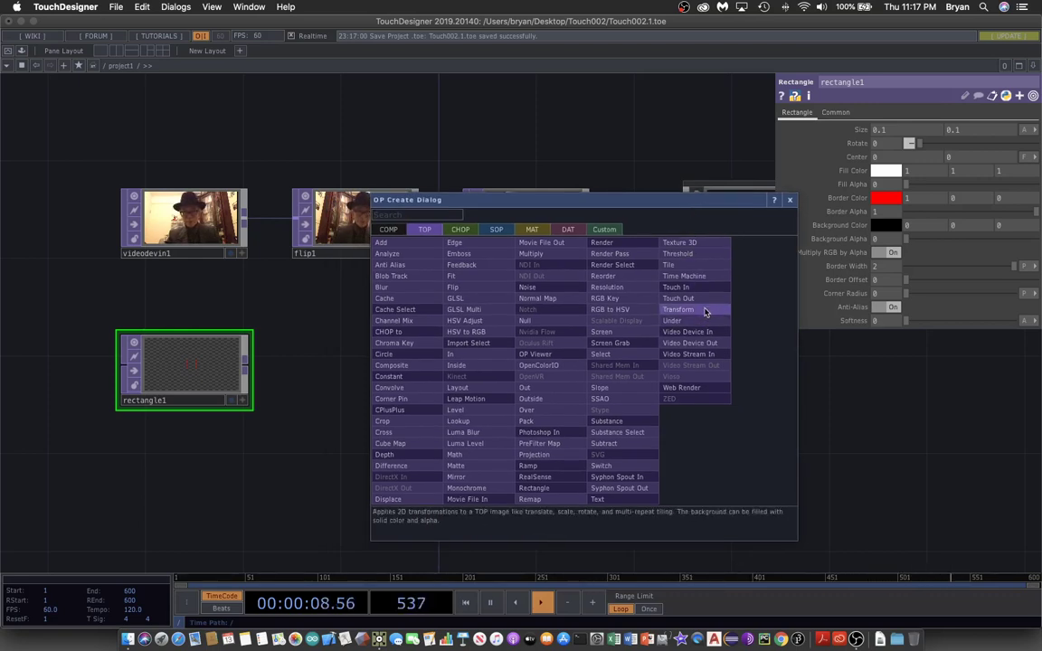
left_click(622, 287)
left_click(397, 384)
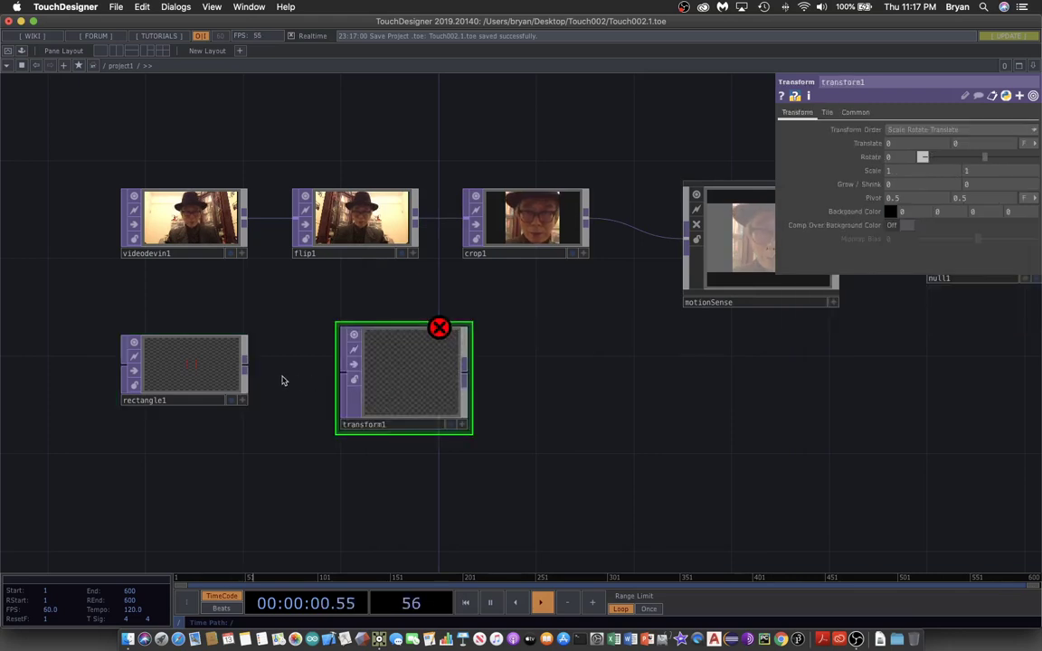
left_click_drag(245, 368, 414, 400)
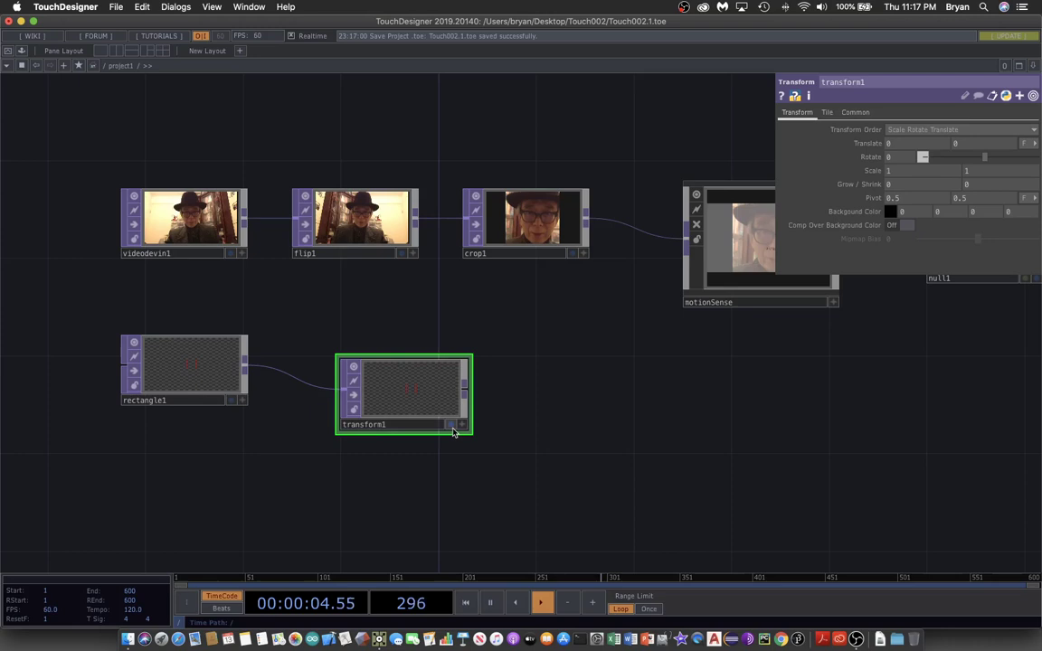
left_click(451, 425)
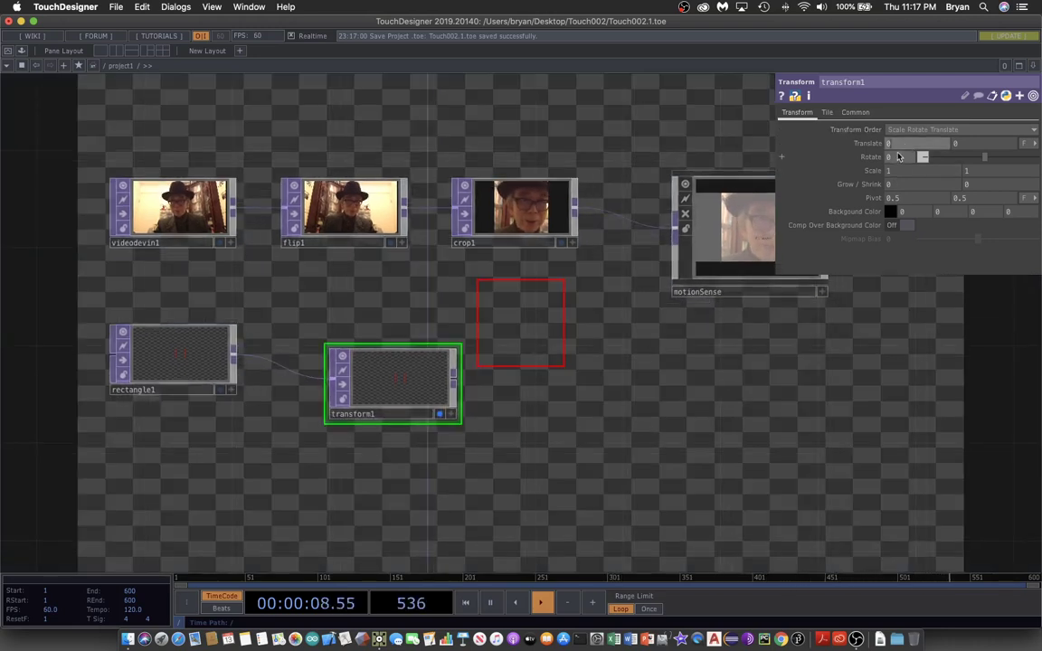
Step: Set transform1's Translate to 0.2 horizontally and 0.1 vertically
type("2")
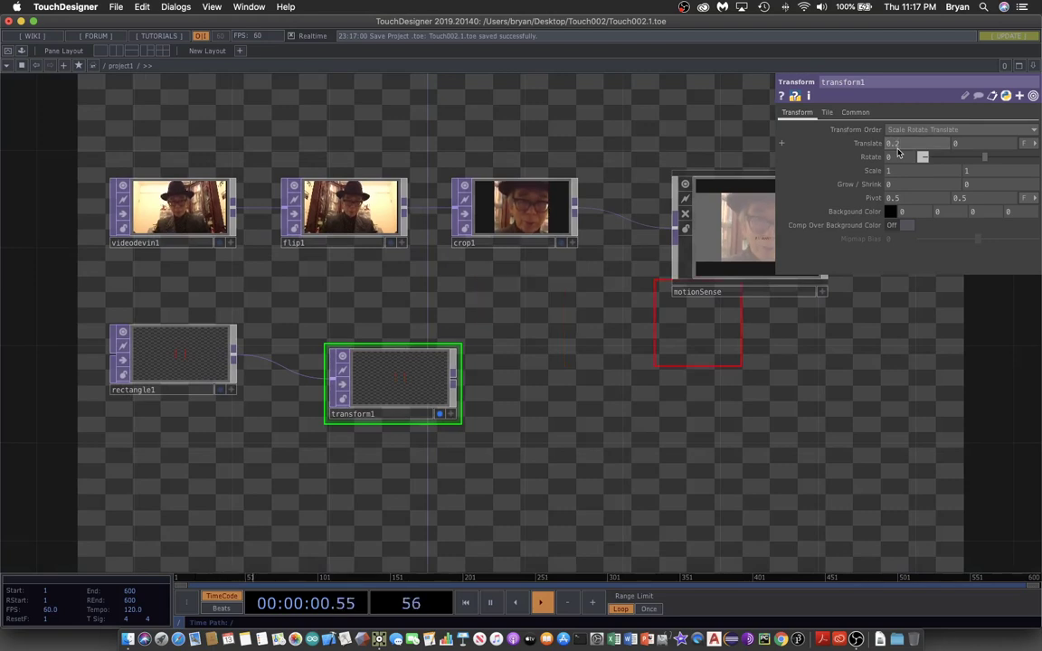
left_click(968, 143)
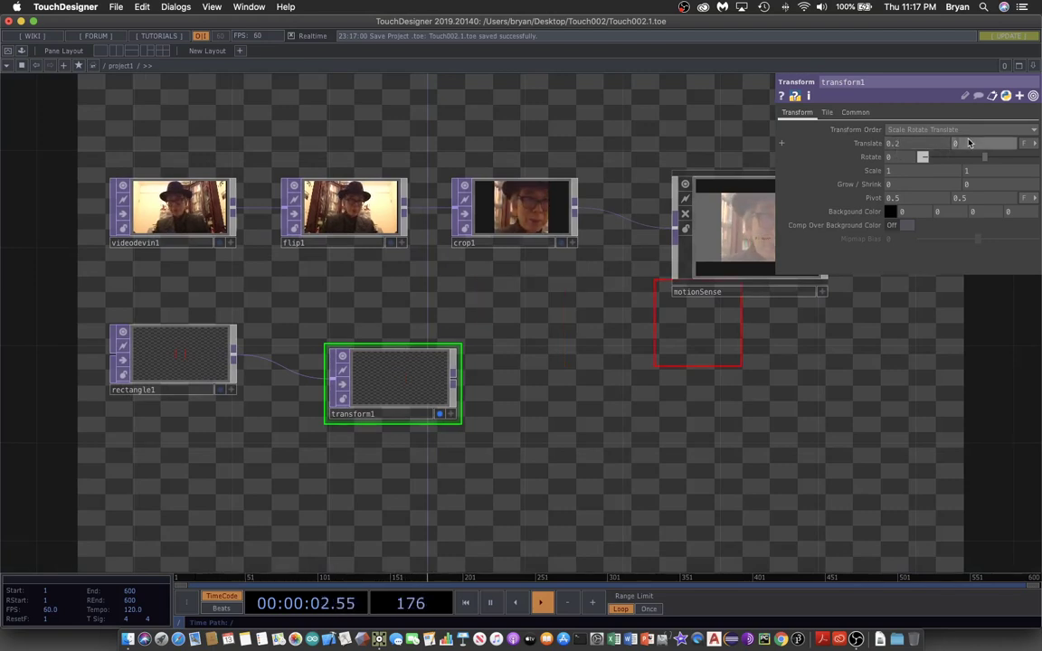
key("Return")
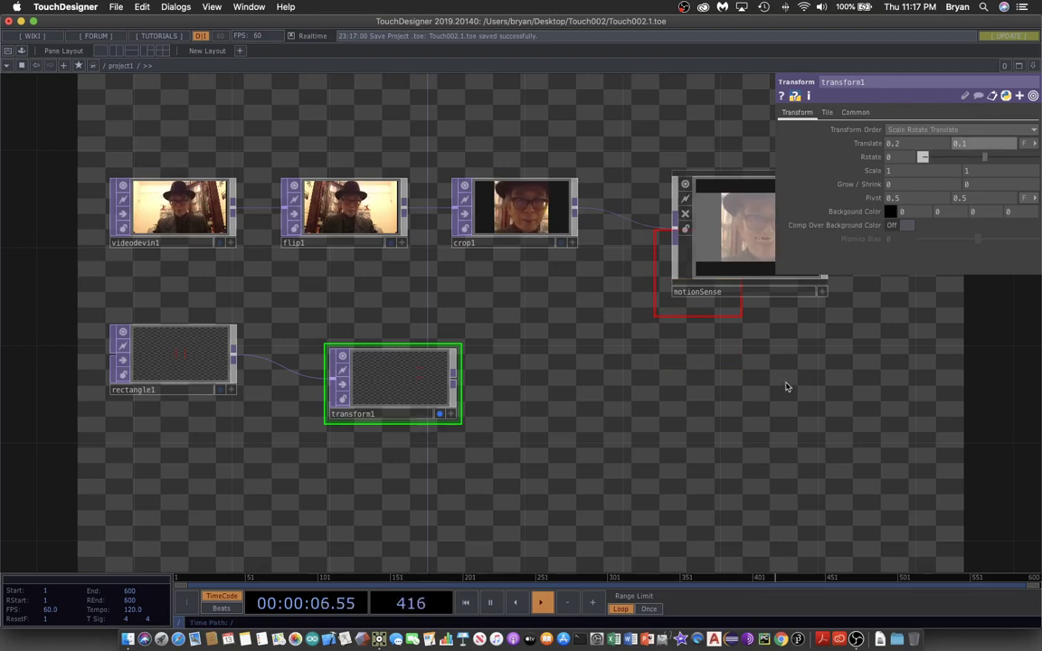
left_click_drag(740, 411, 649, 355)
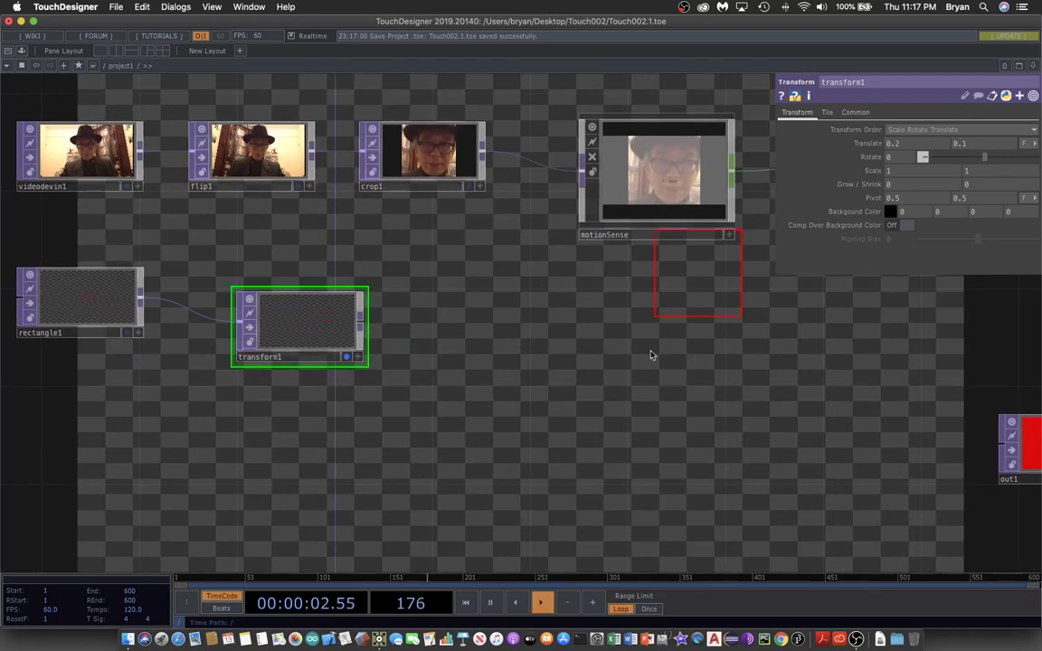
Step: Hide transform1's background display and move out1 nearer the other nodes
left_click(347, 358)
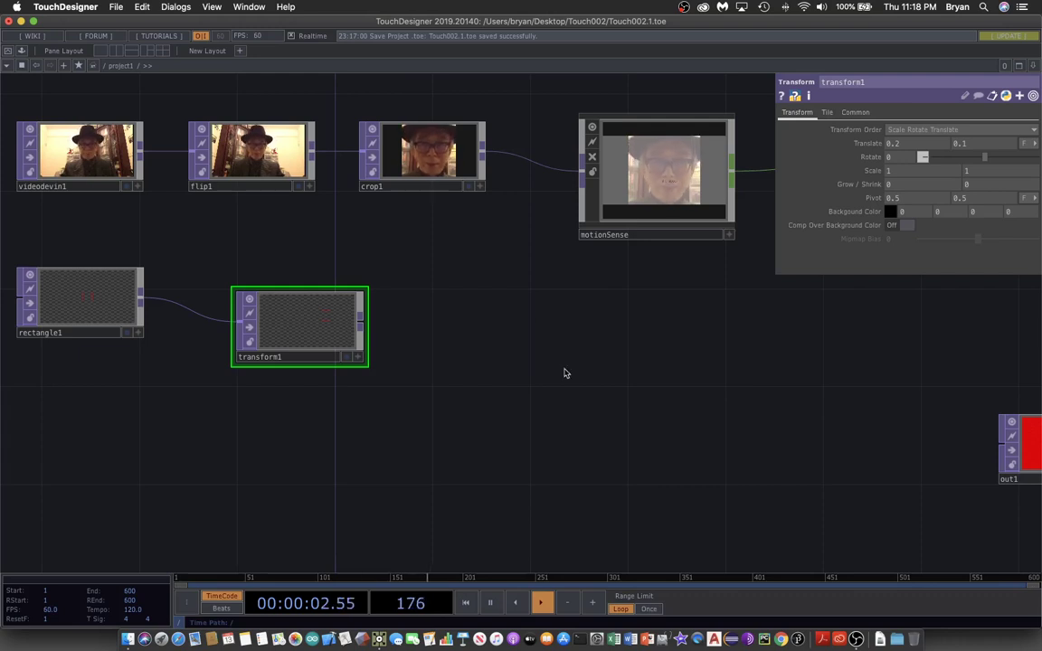
scroll(740, 388, "right", 3)
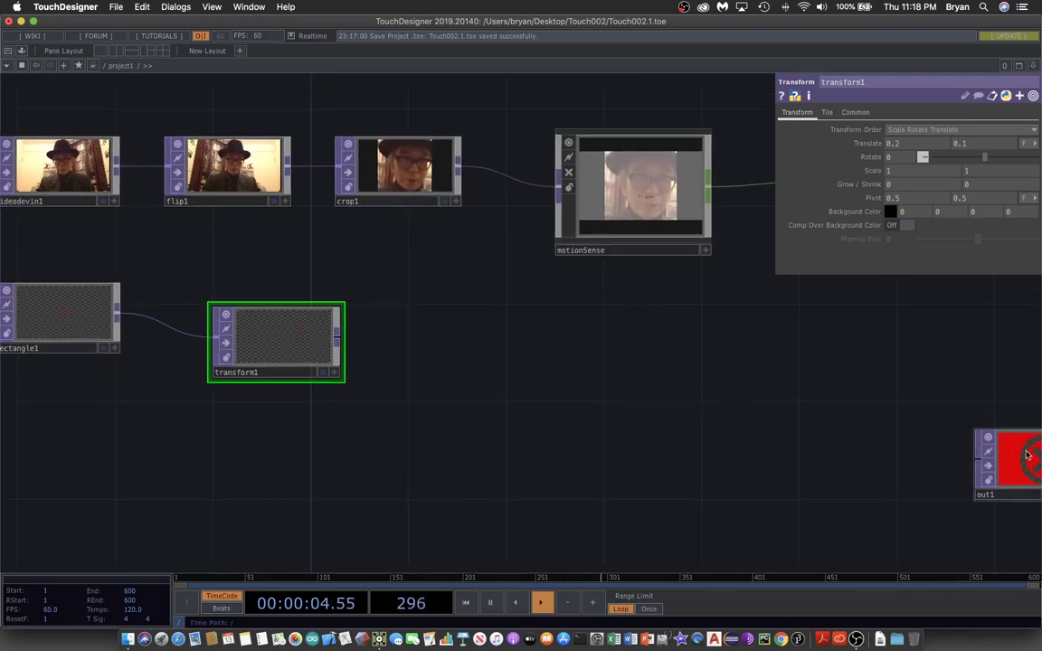
left_click_drag(1027, 455, 950, 431)
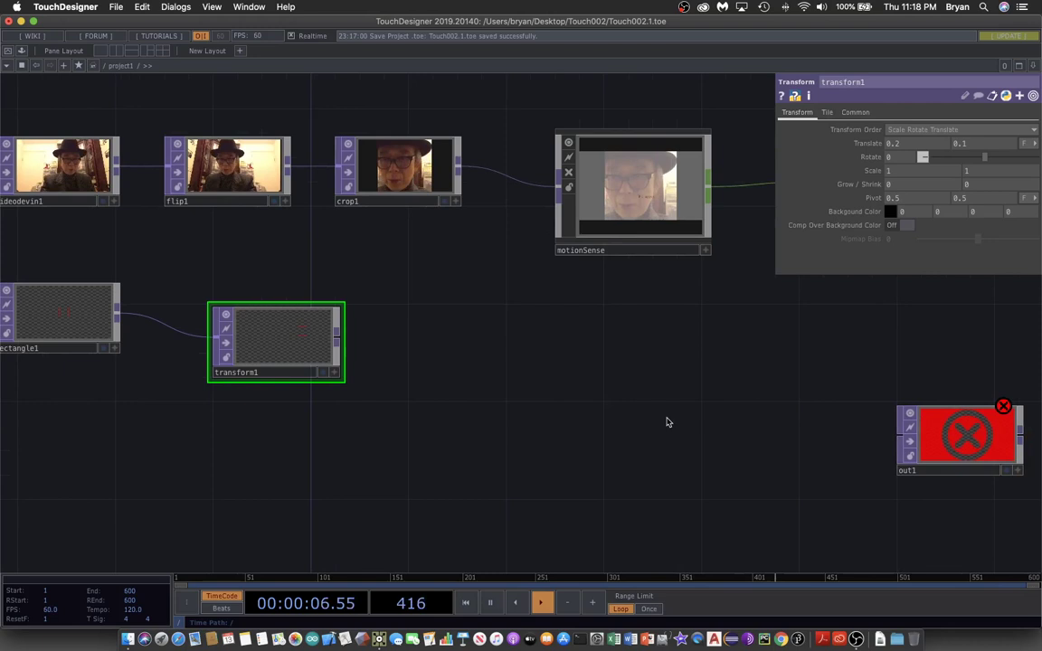
key("Tab")
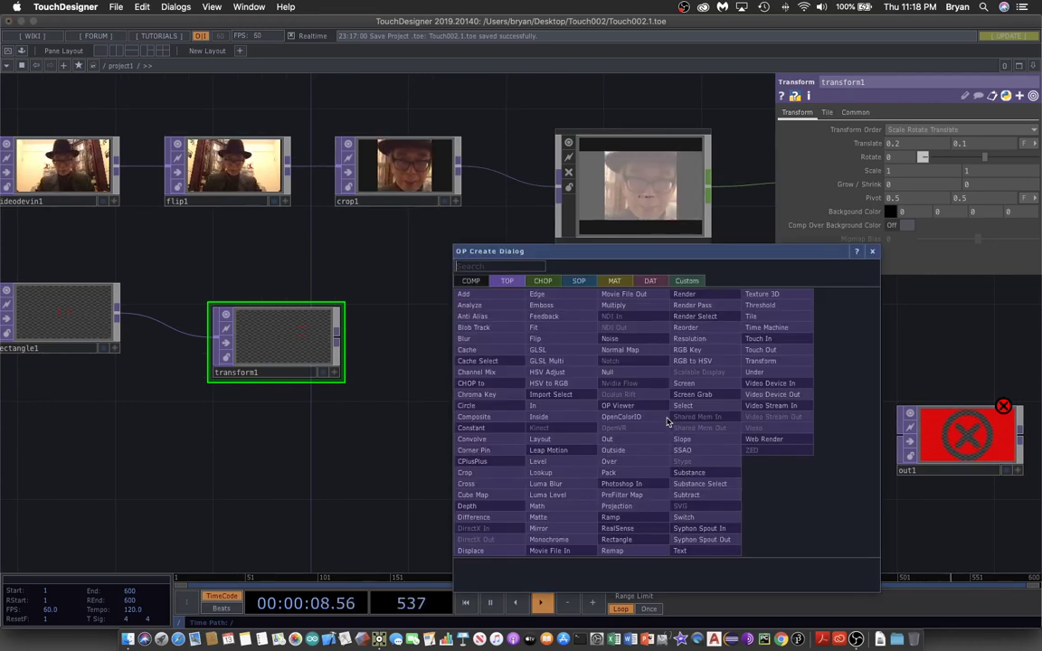
Step: Add a Composite TOP, comp1, with flip1 and transform1 as its inputs
left_click(471, 427)
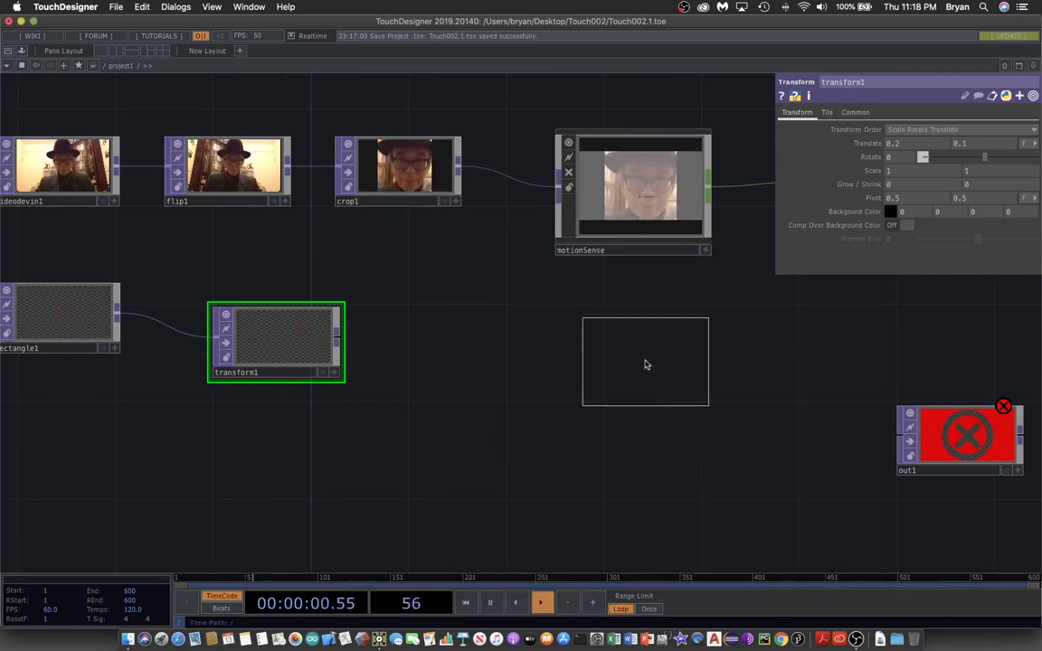
left_click(640, 361)
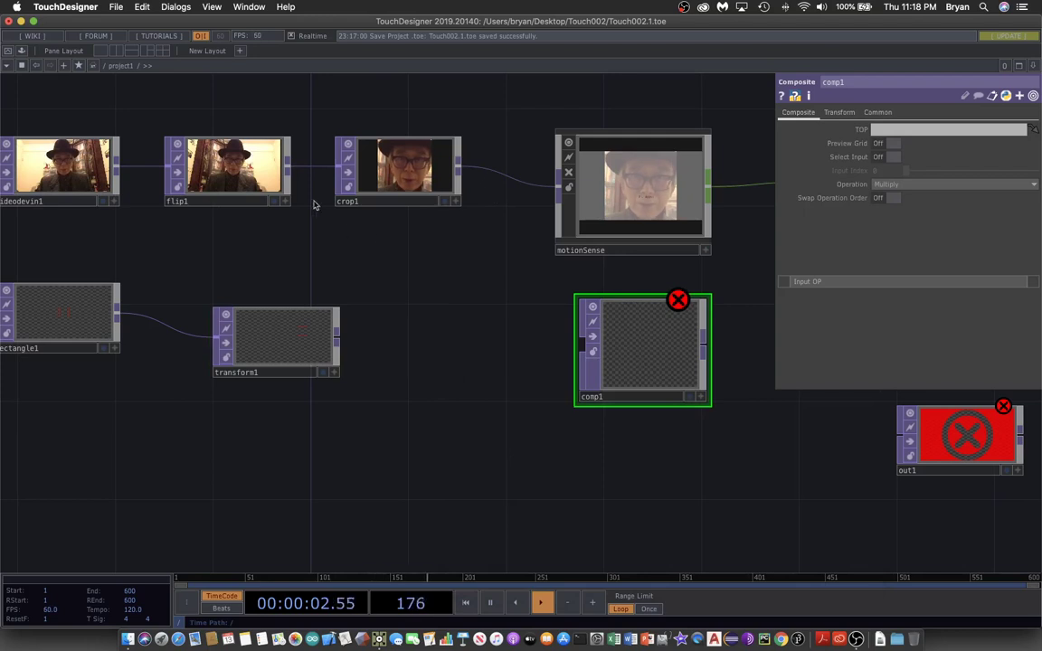
left_click_drag(290, 174, 616, 400)
scroll(696, 454, "right", 3)
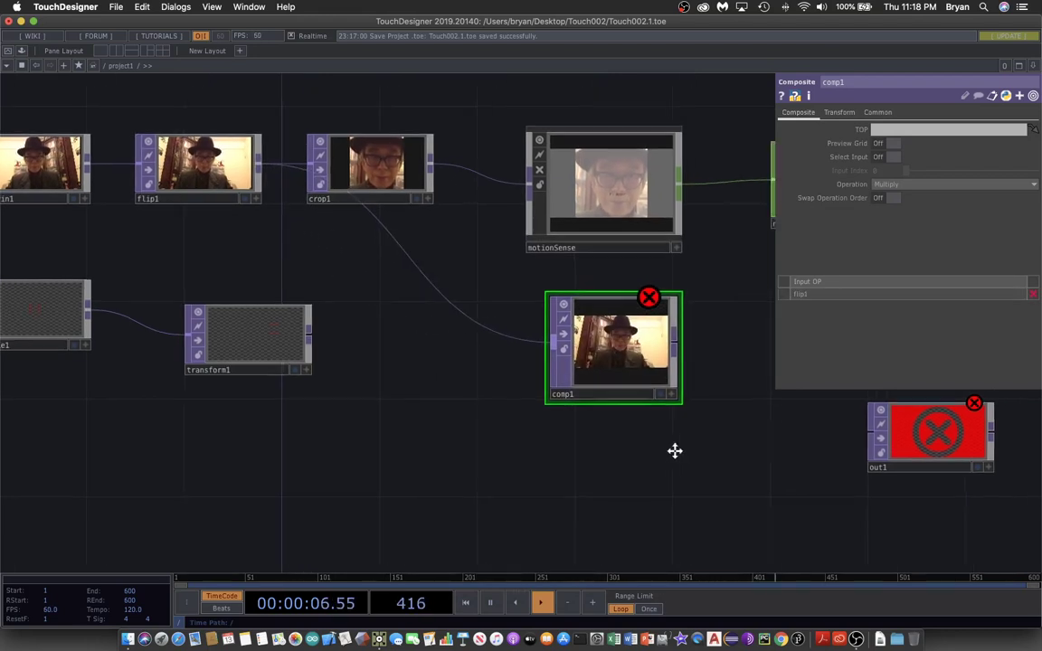
left_click_drag(305, 339, 536, 380)
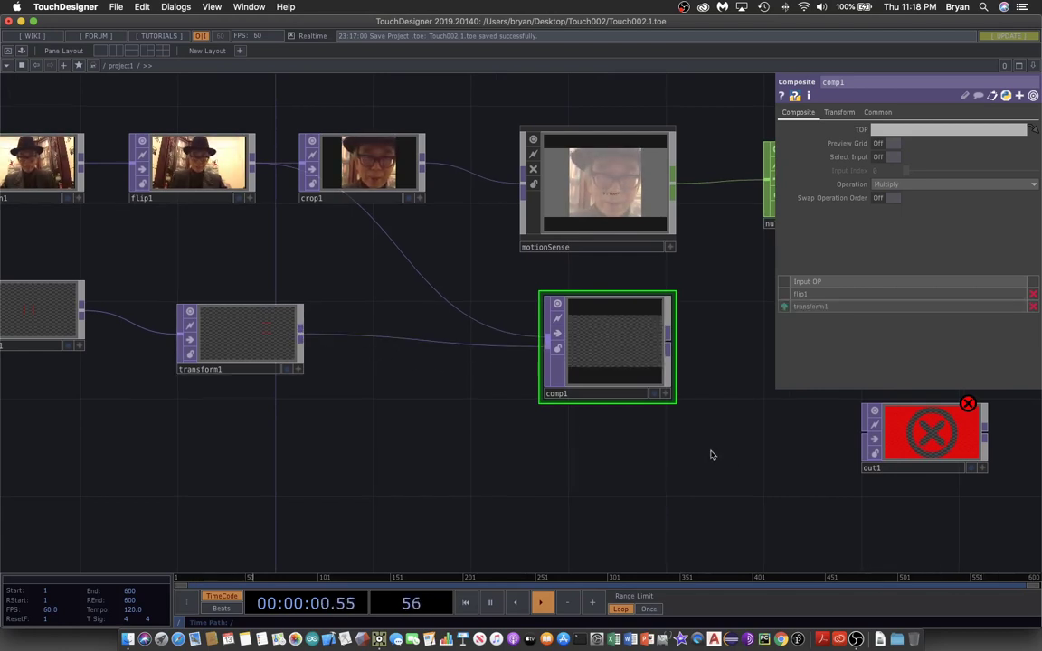
scroll(710, 454, "right", 10)
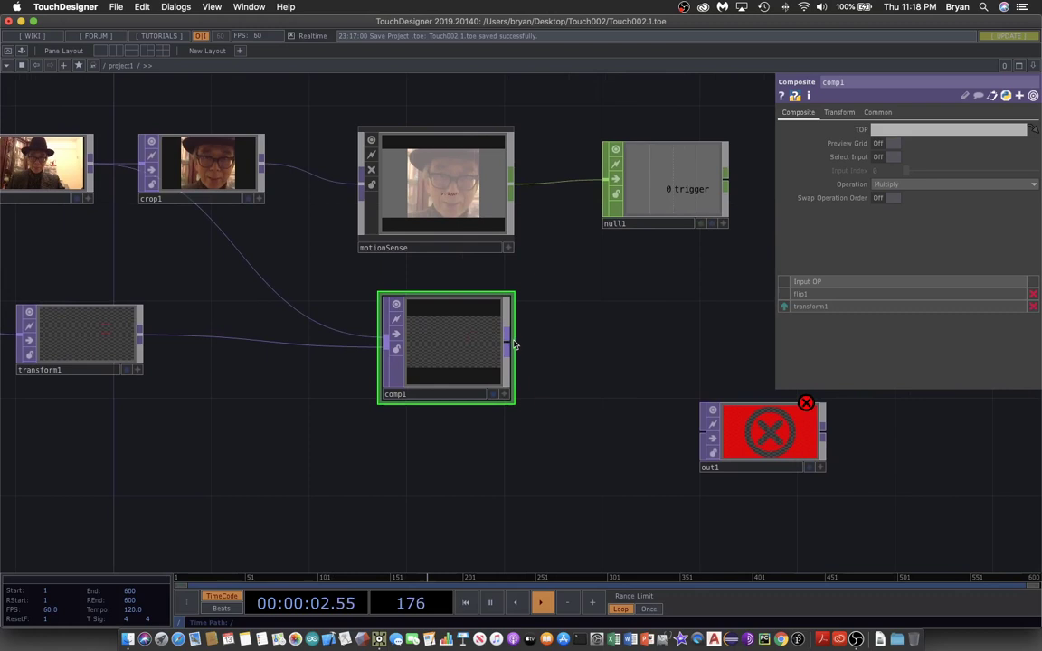
Step: Wire comp1 into out1, tidy the nodes, and display comp1's output
left_click_drag(513, 344, 532, 354)
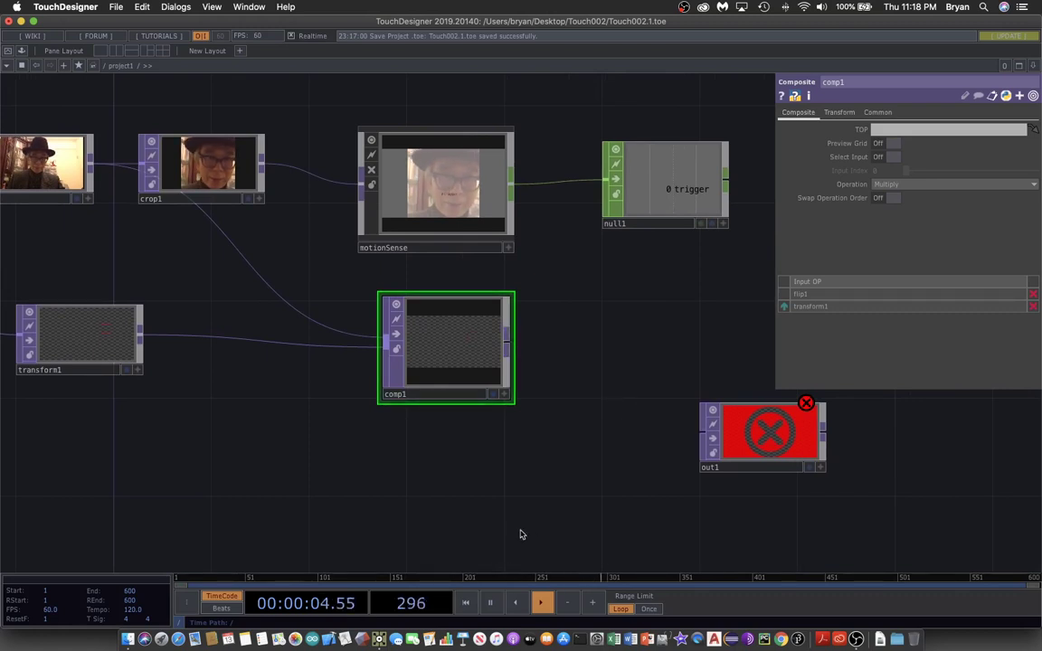
left_click_drag(511, 348, 704, 425)
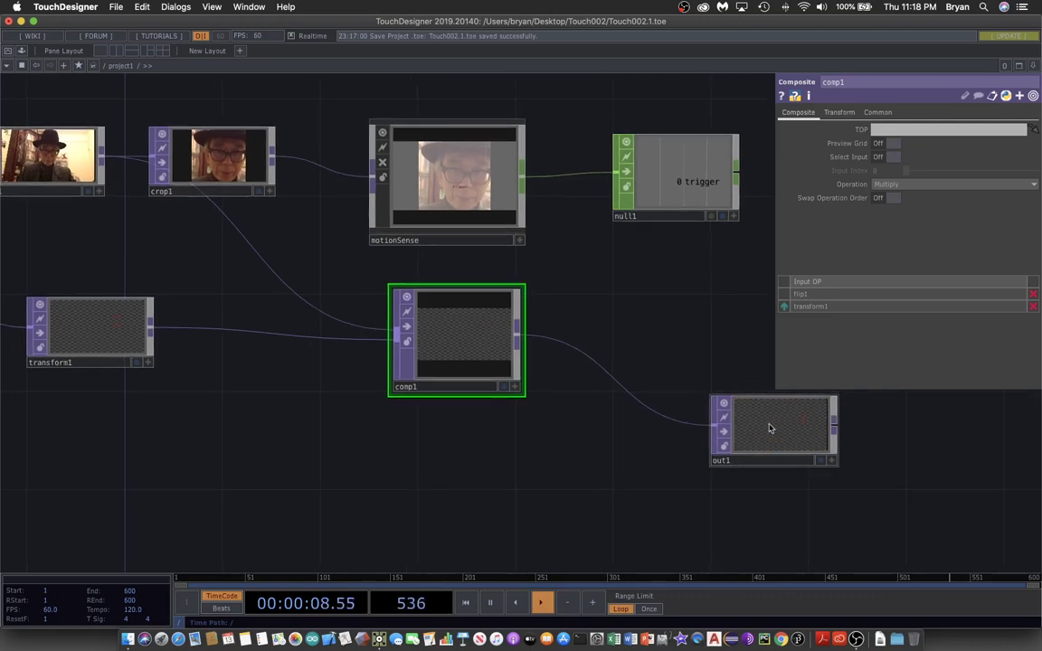
left_click_drag(769, 425, 721, 400)
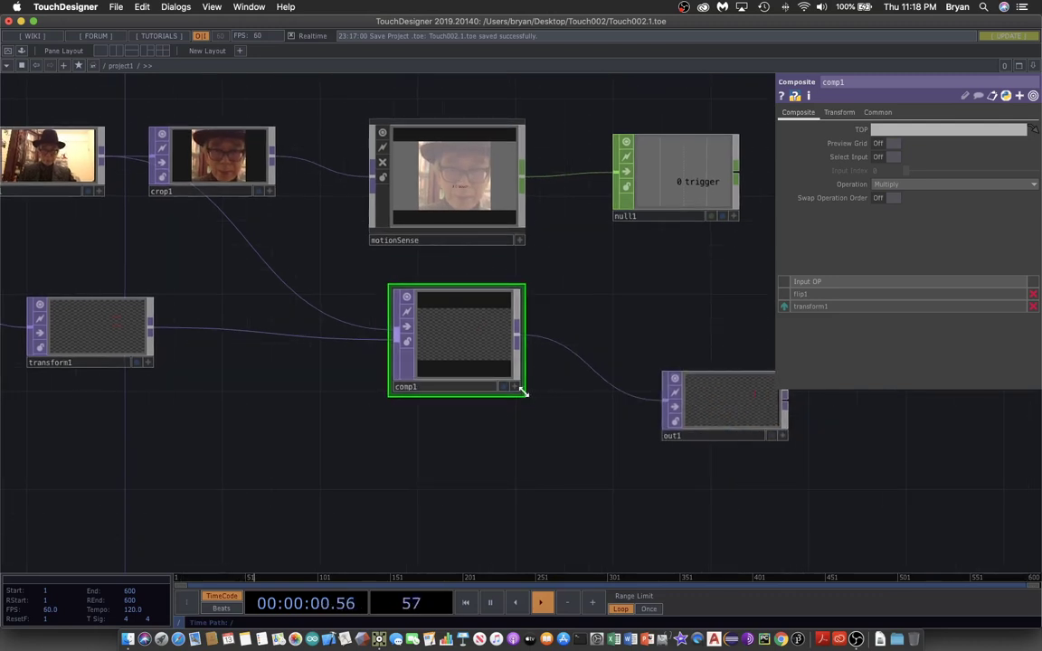
left_click_drag(529, 398, 476, 353)
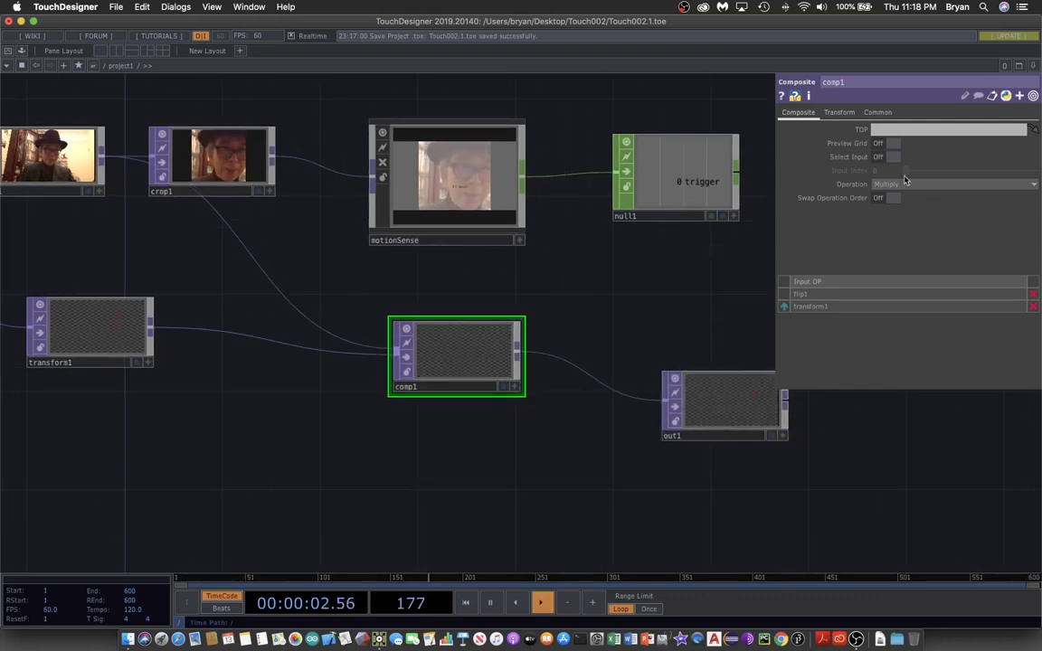
left_click(504, 387)
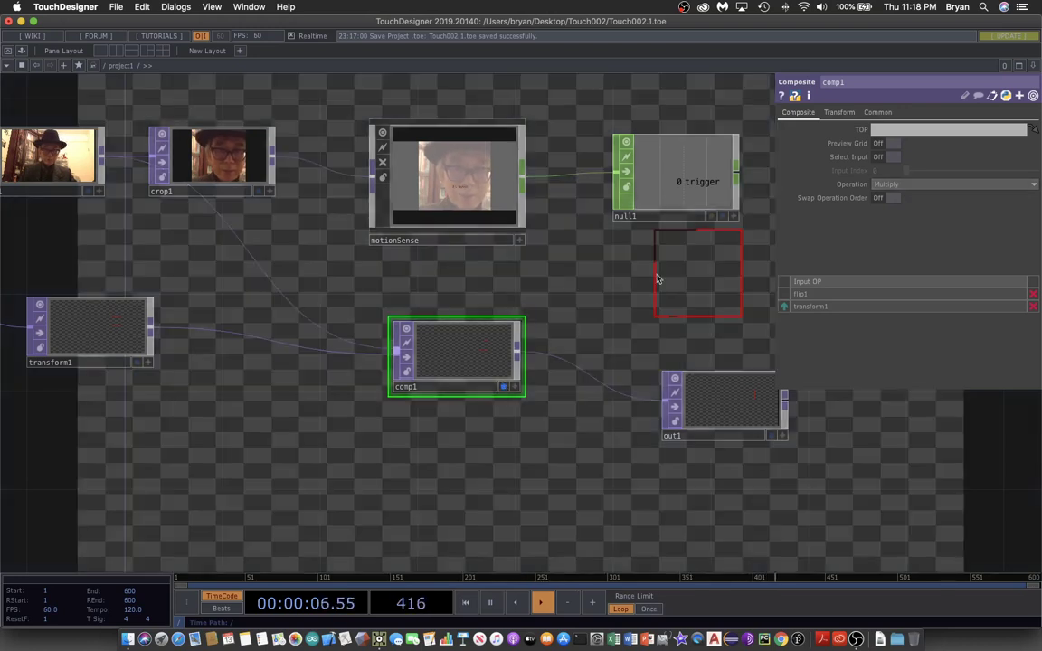
Step: Set comp1's Operation to Under and move the display flag from comp1 to out1
left_click(909, 185)
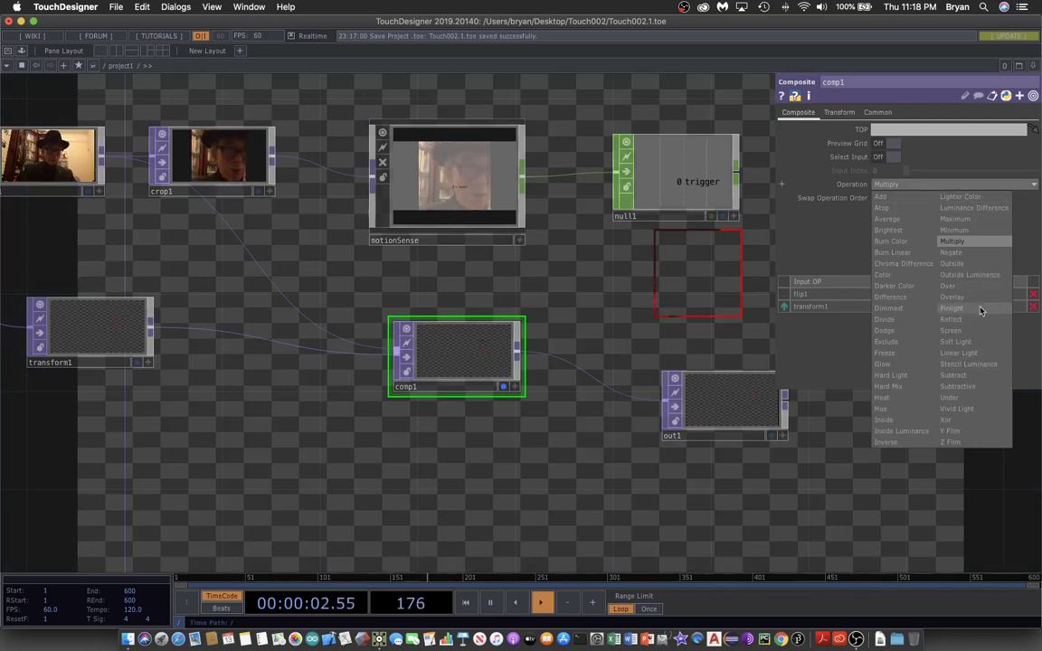
left_click(973, 398)
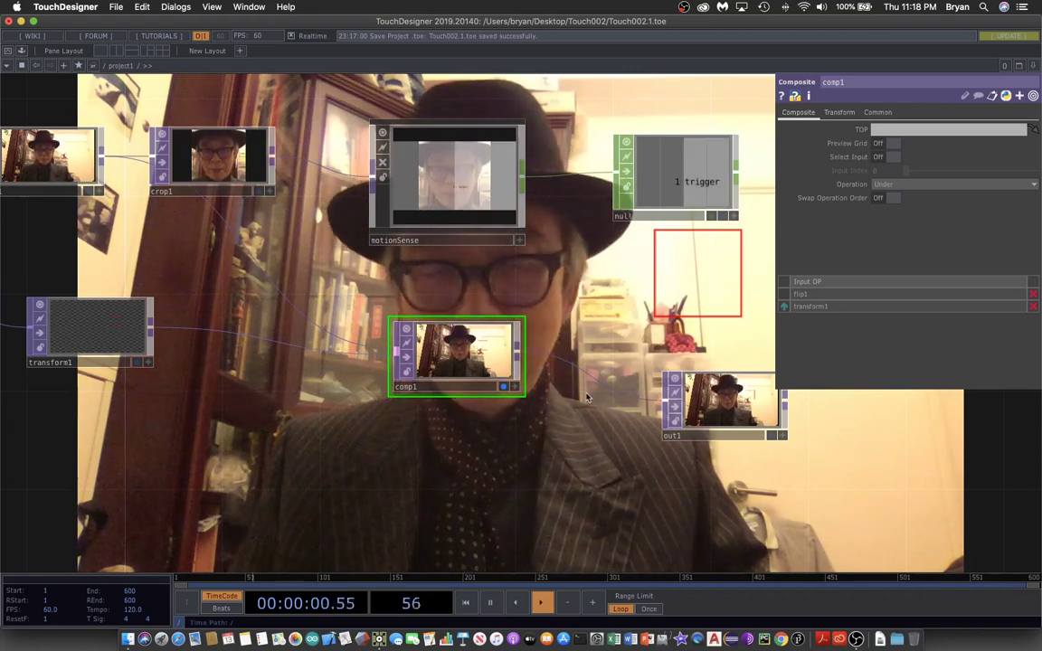
left_click(504, 387)
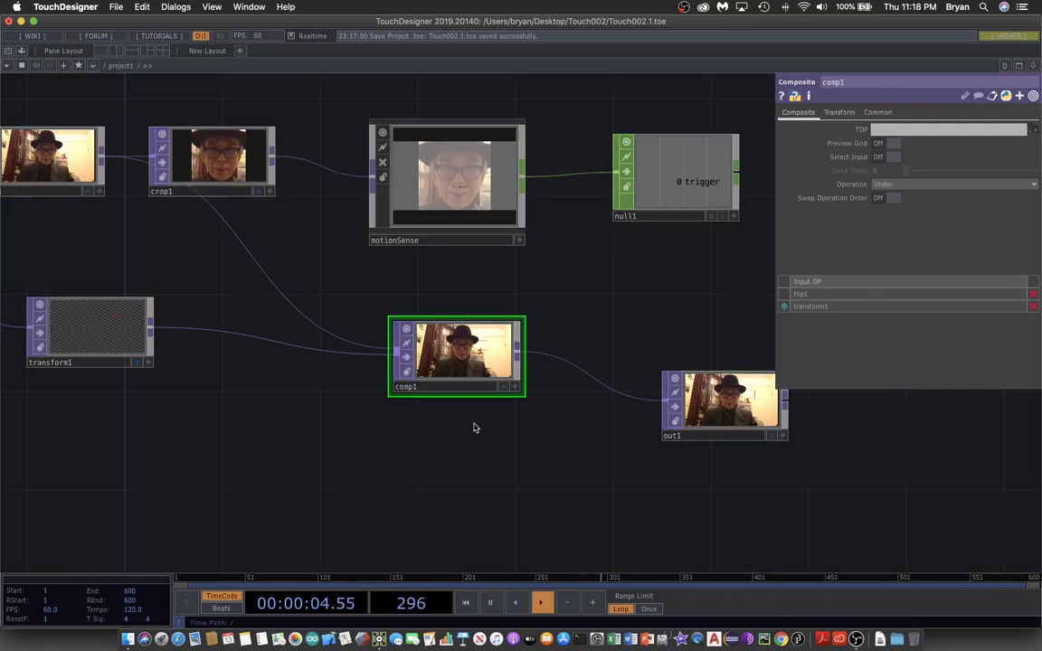
left_click_drag(230, 454, 362, 500)
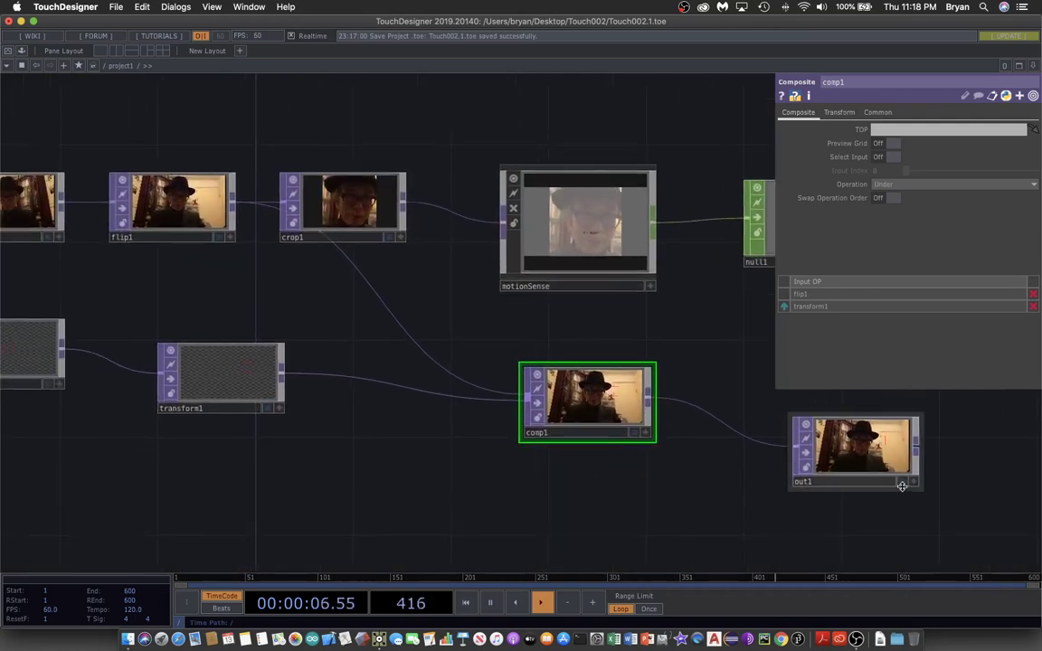
left_click(902, 482)
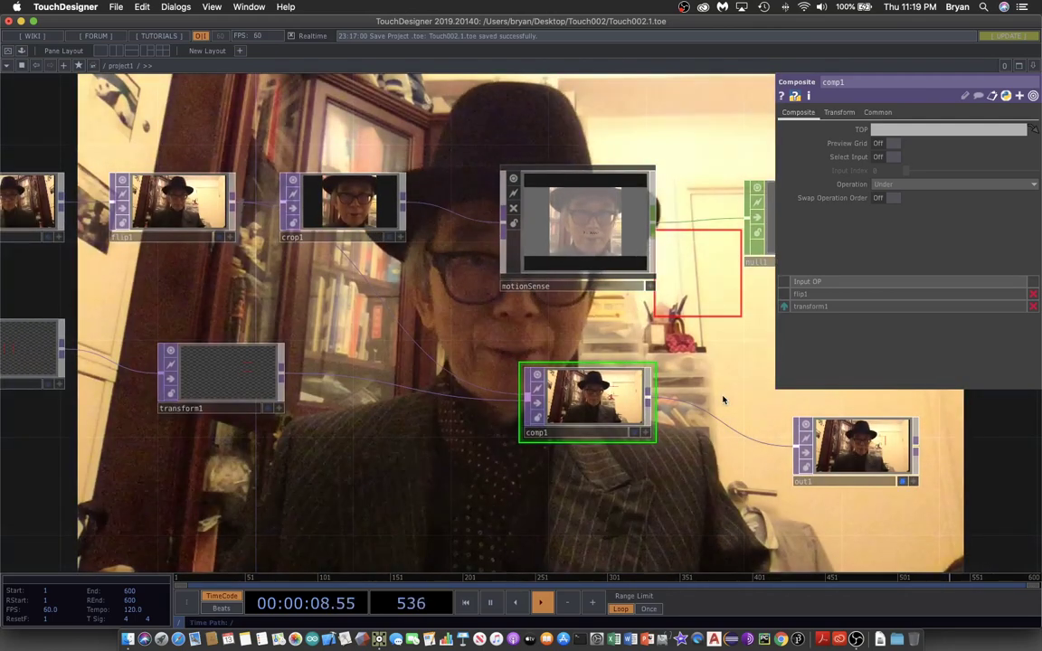
left_click_drag(527, 223, 585, 155)
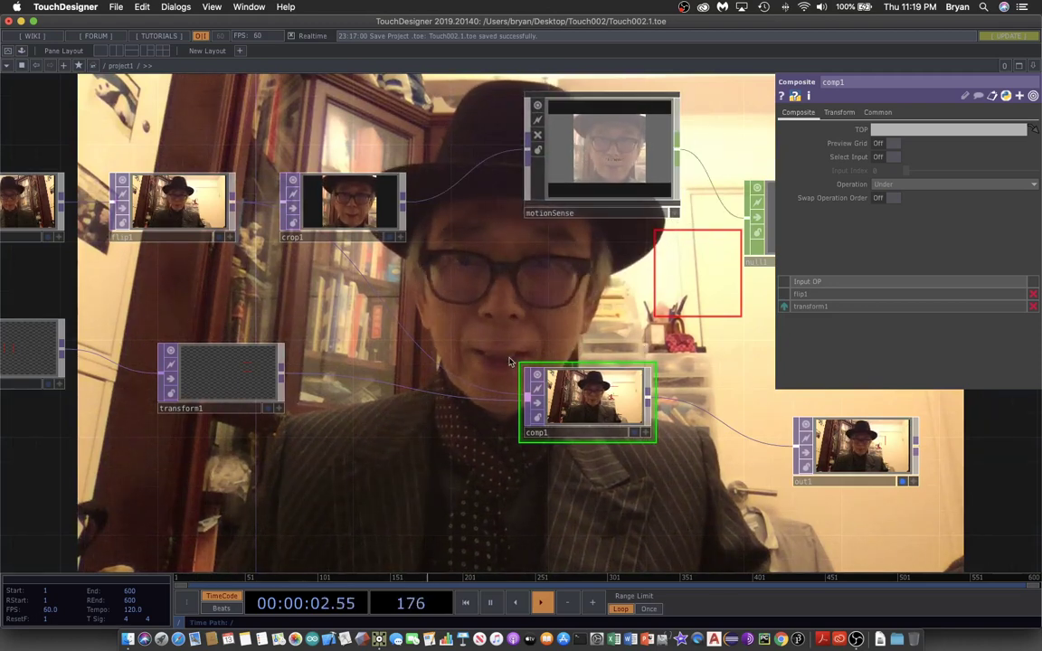
left_click(253, 369)
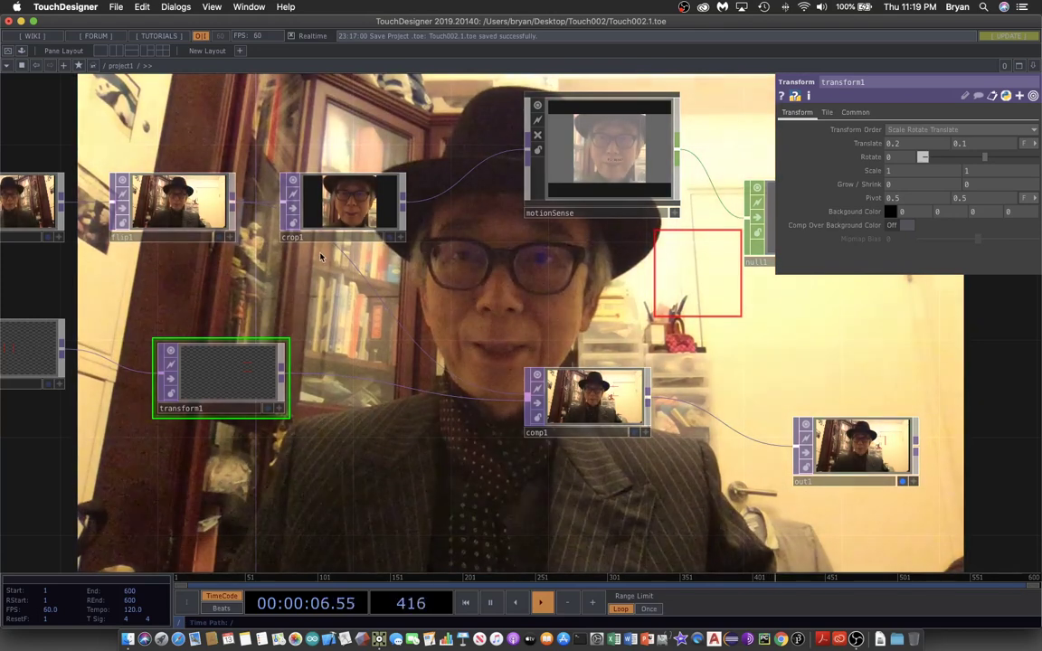
Step: Crop crop1 to Left 0.638, Right 0.758, Bottom 0.494, Top 0.679 around the red square
left_click(352, 210)
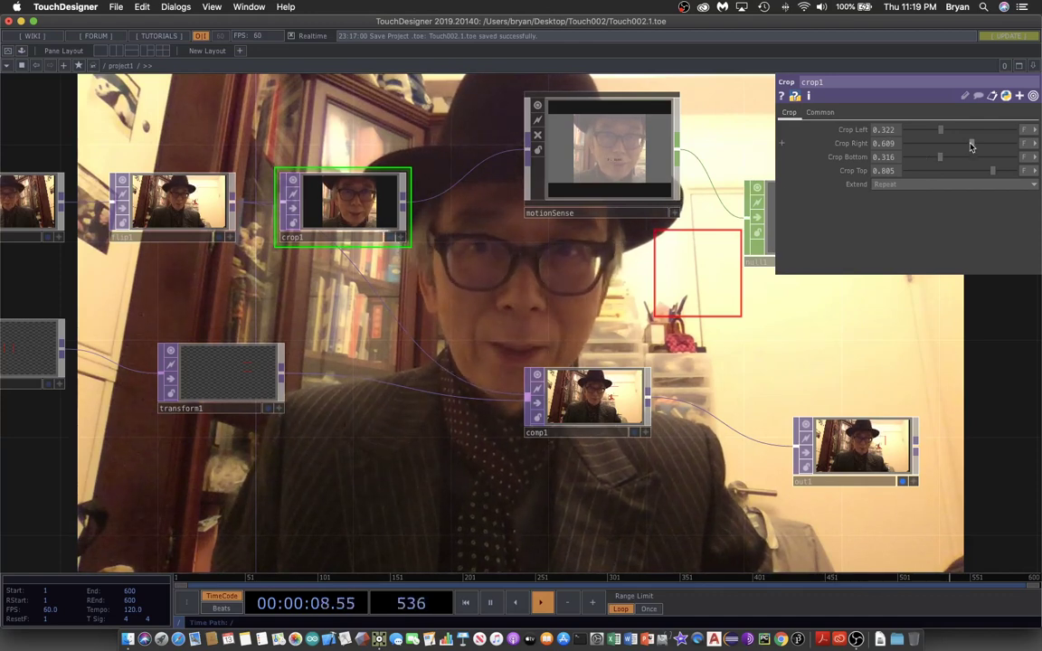
mouse_move(972, 143)
left_mouse_down()
mouse_move(989, 145)
mouse_move(944, 132)
mouse_move(971, 132)
left_mouse_up()
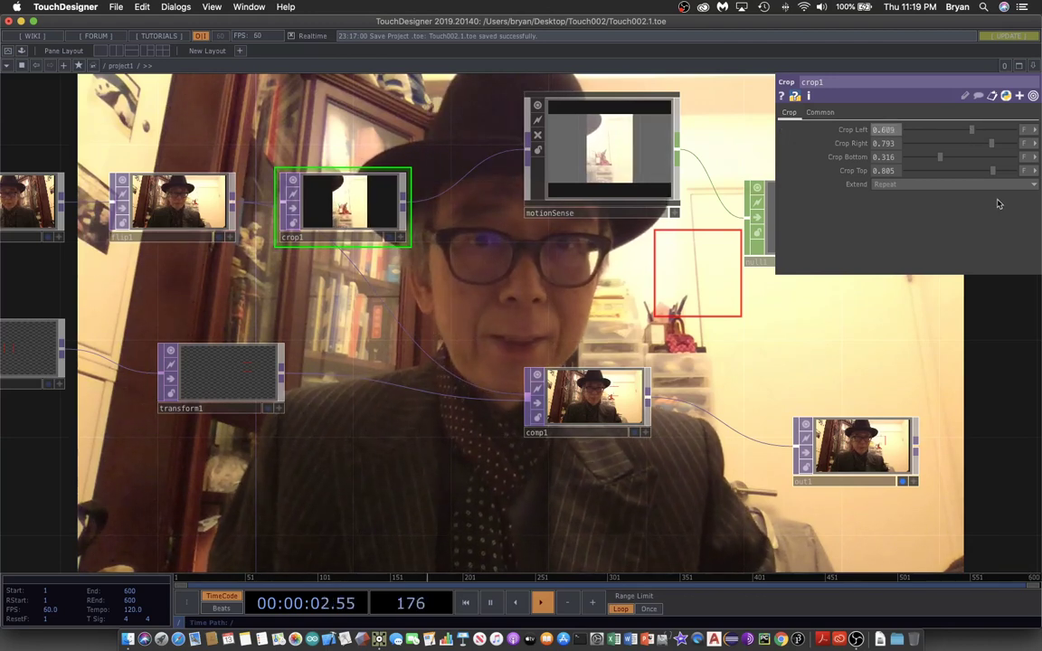
left_click_drag(944, 161, 963, 159)
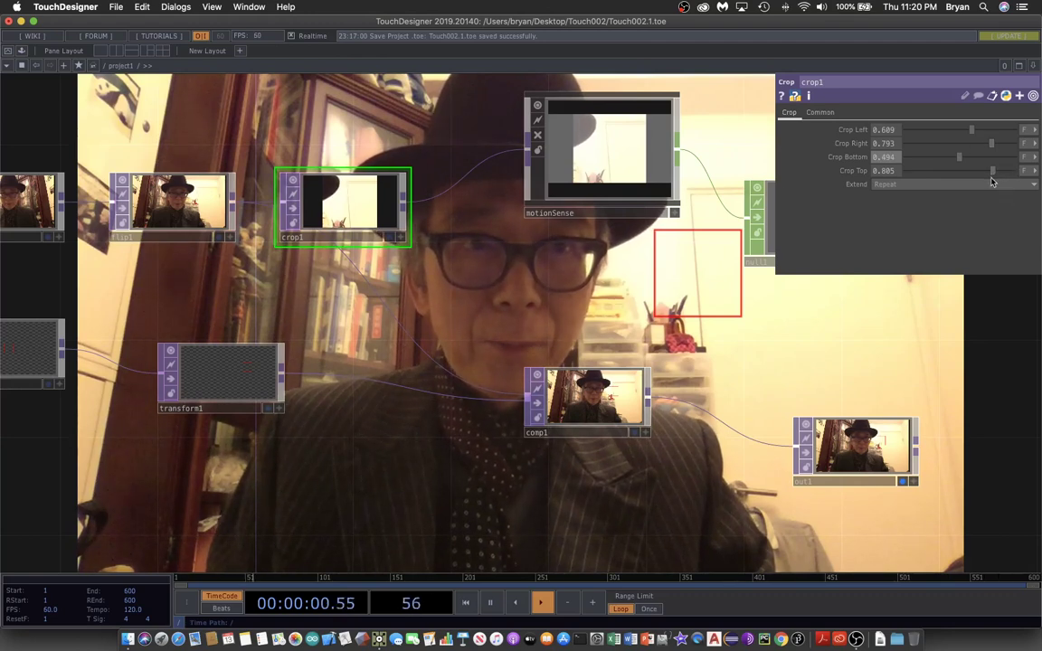
left_click_drag(993, 170, 977, 169)
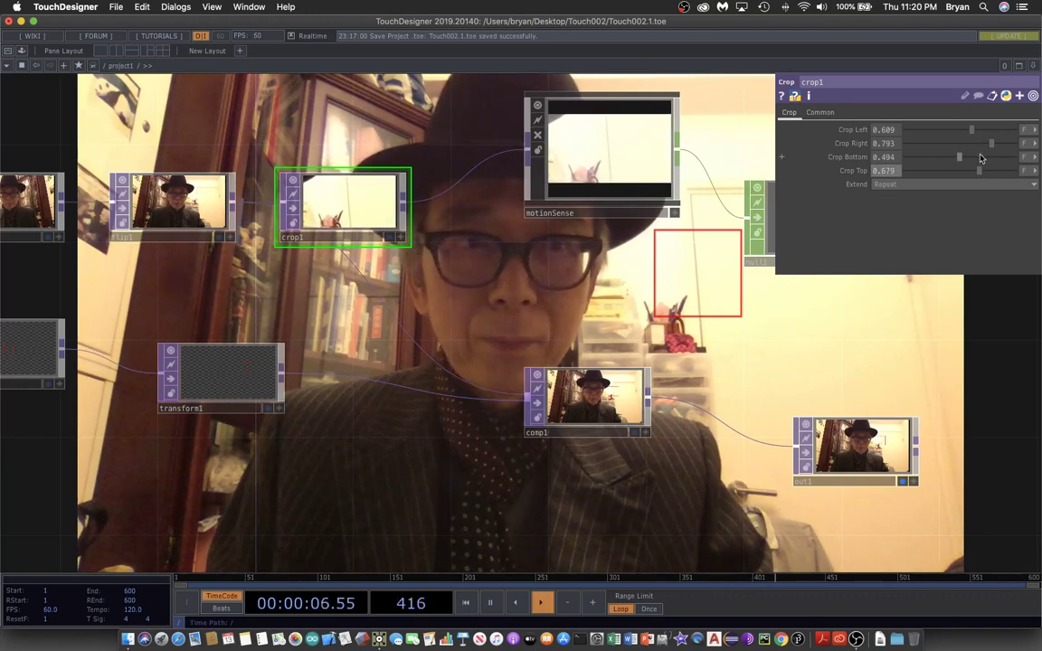
left_click_drag(991, 149, 990, 150)
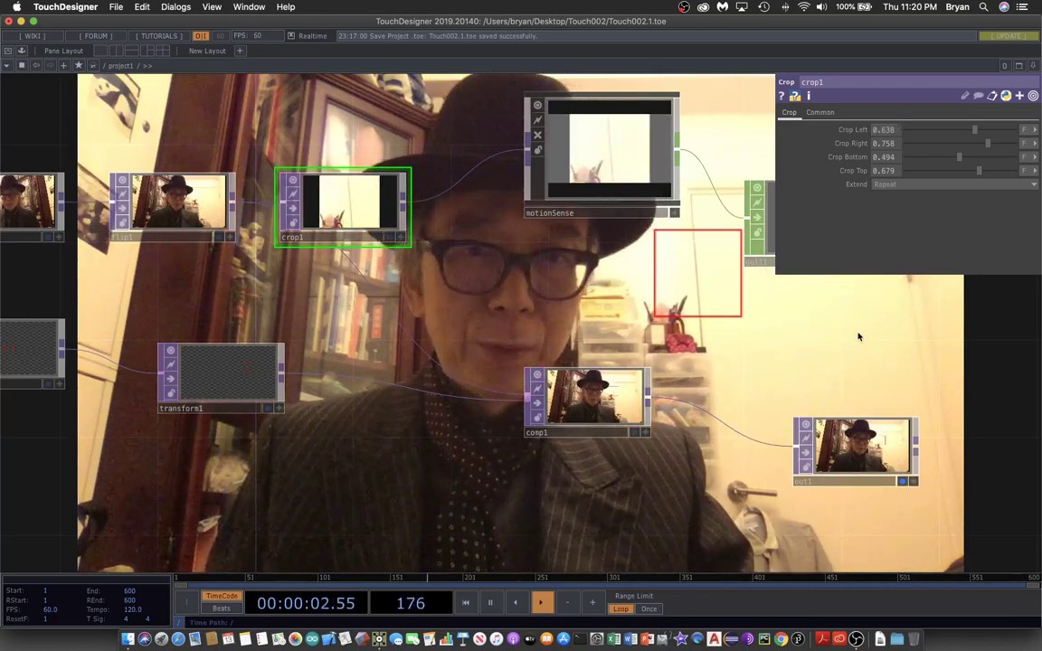
middle_click_drag(860, 337, 840, 300)
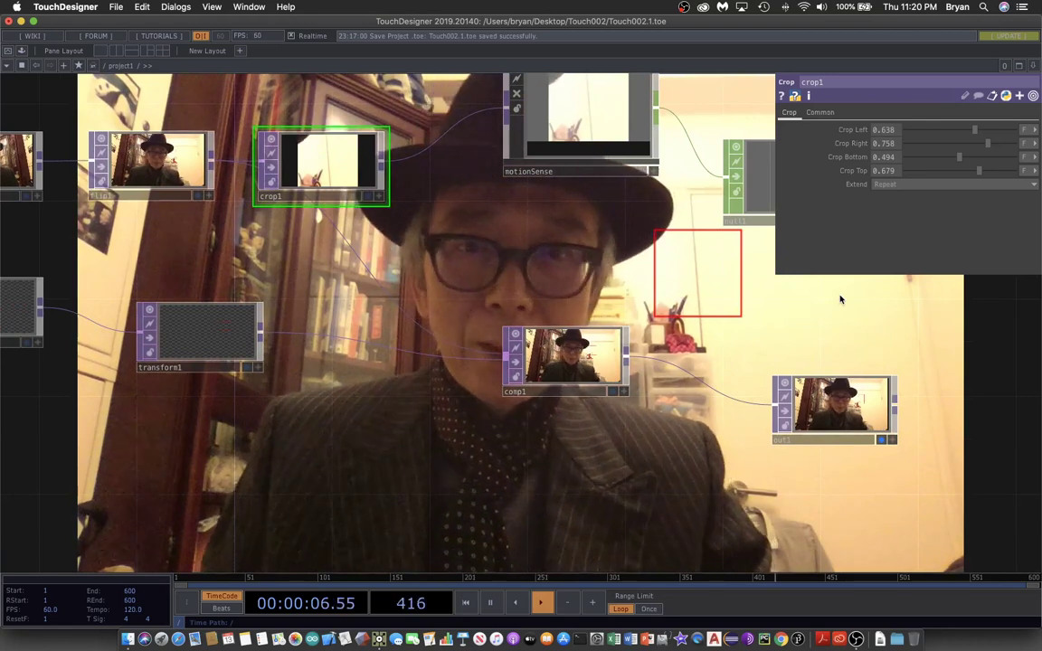
Step: Hide out1's background display, show null1's parameters, and save as Touch002.2.toe
left_click(882, 441)
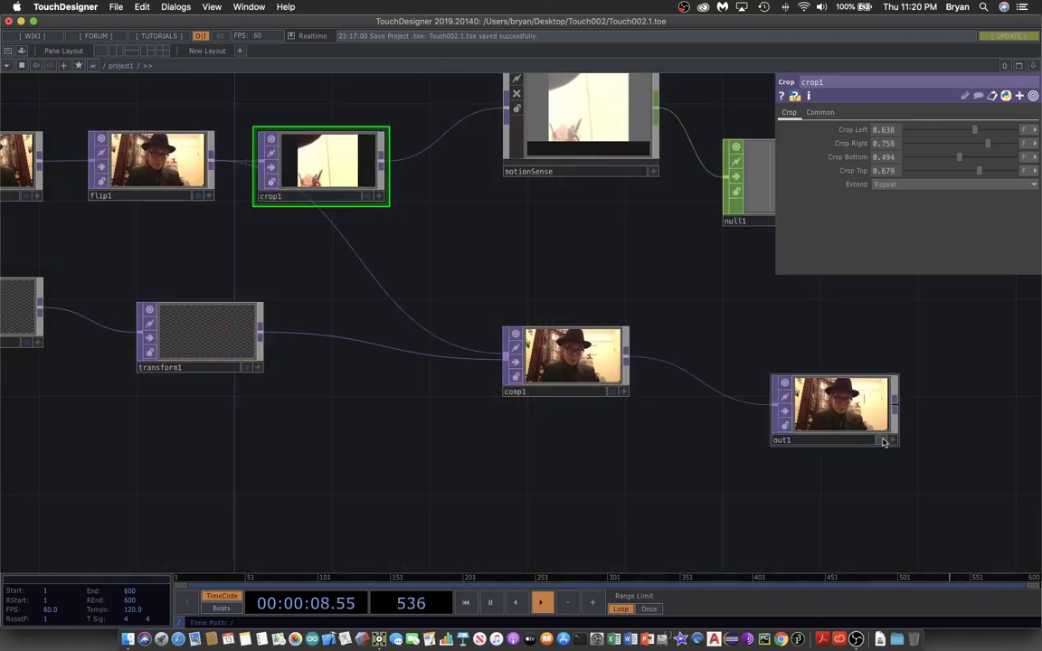
middle_click_drag(644, 262, 513, 280)
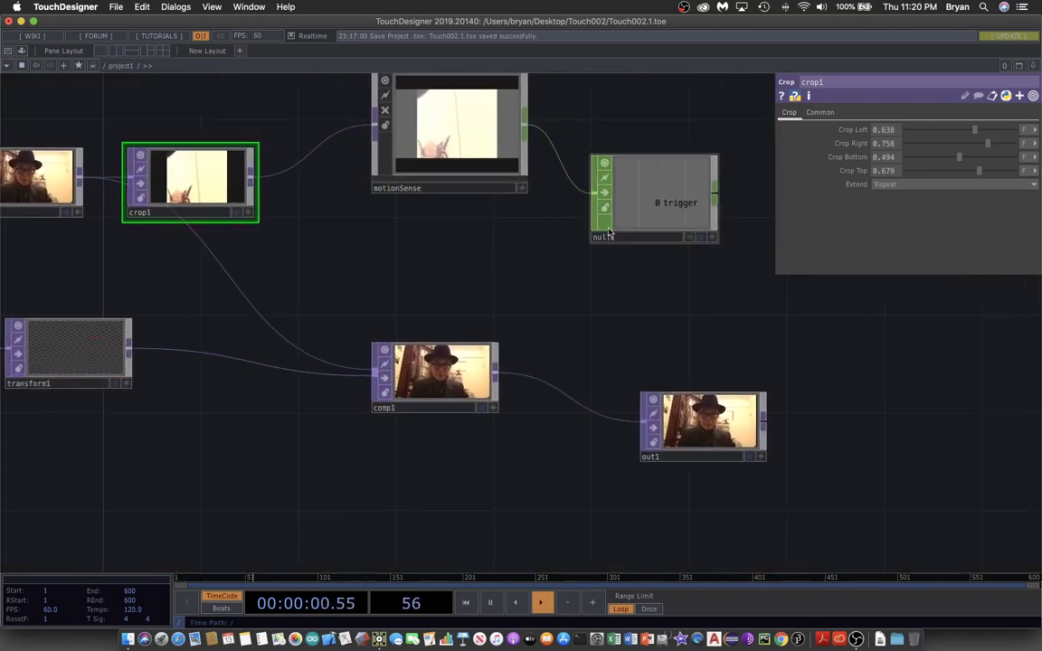
left_click(668, 207)
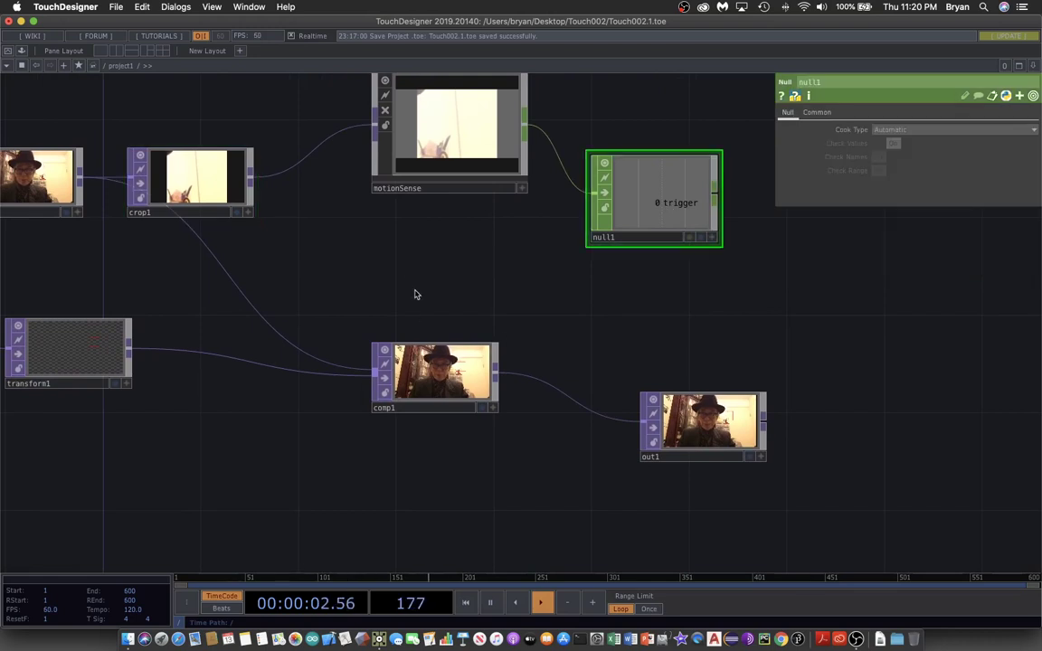
scroll(416, 293, "up", 5)
scroll(416, 293, "left", 5)
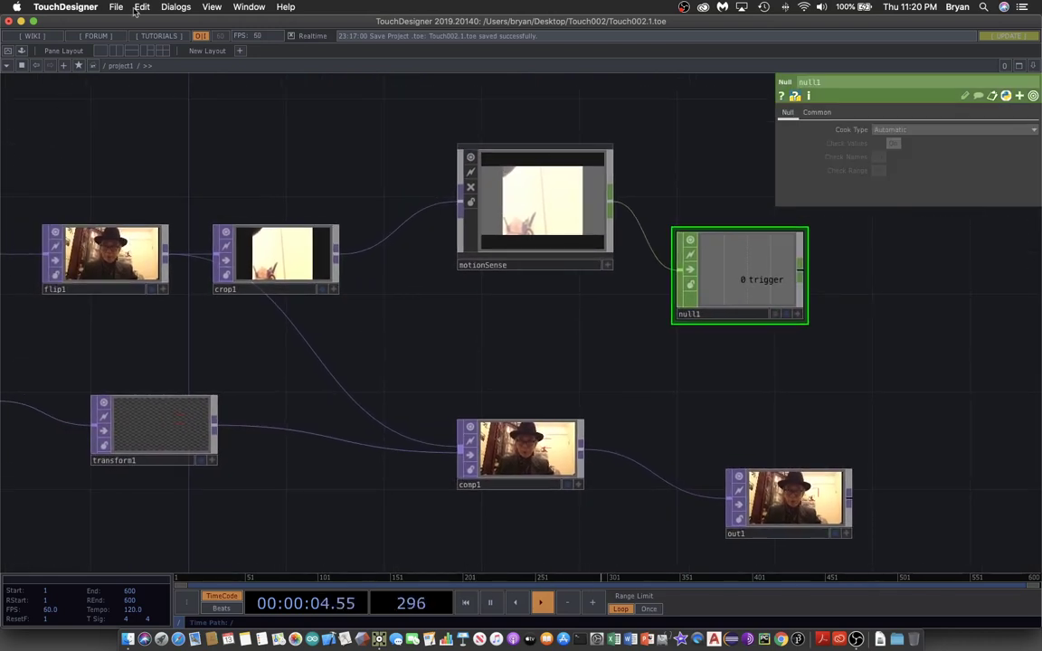
left_click(116, 7)
left_click(146, 97)
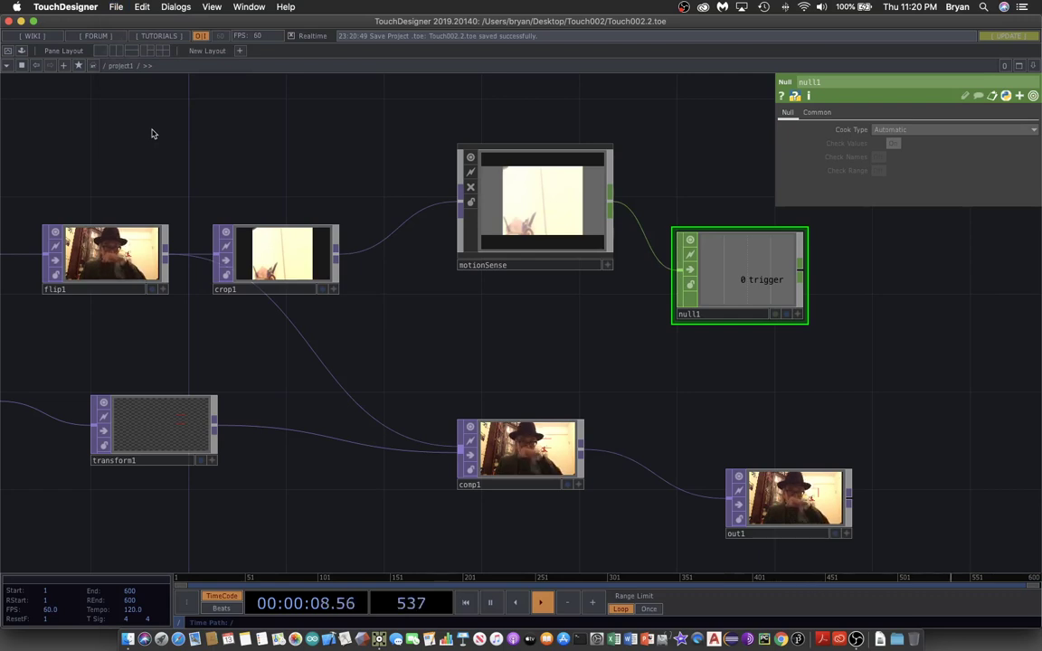
Step: Pan the network to bring videodevin1, flip1, rectangle1 and null1 into view
left_click_drag(41, 470, 247, 479)
left_click(137, 415)
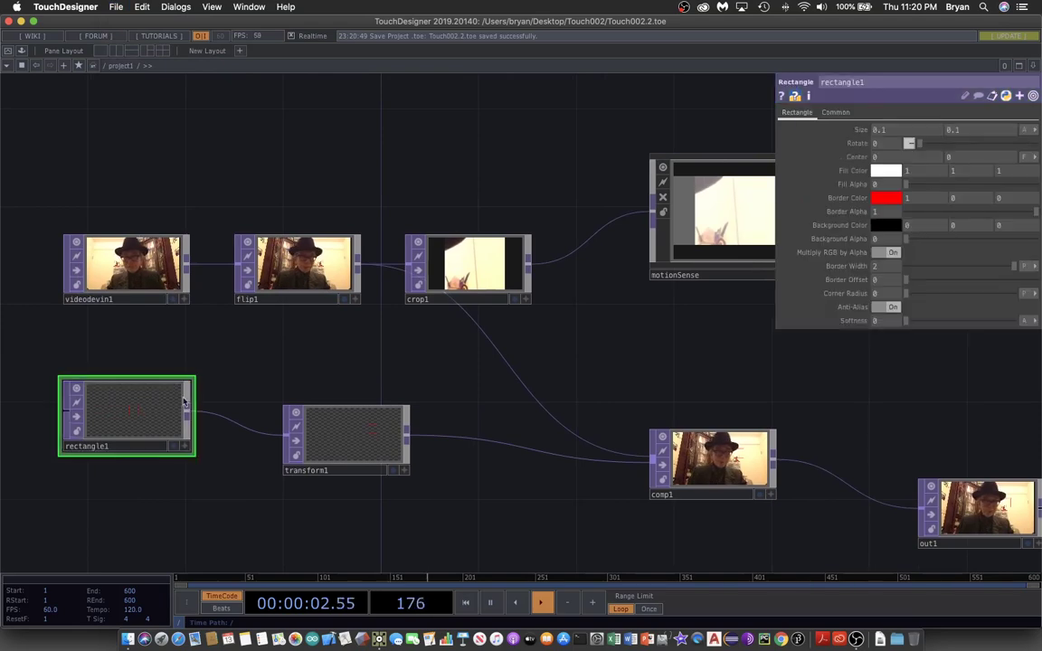
left_click_drag(684, 356, 382, 335)
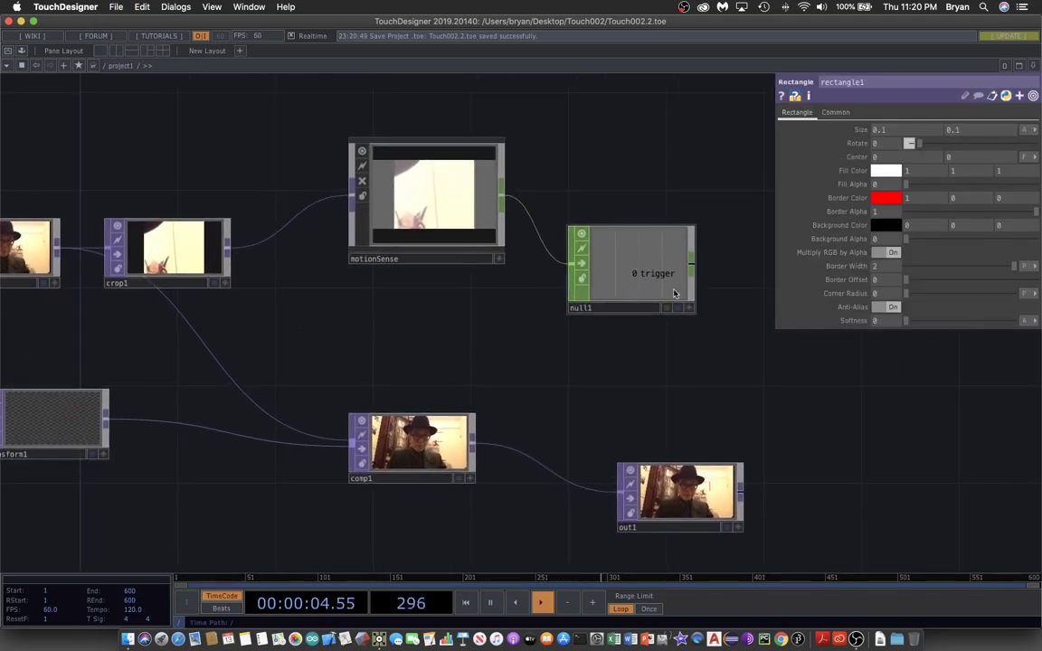
left_click_drag(156, 488, 492, 506)
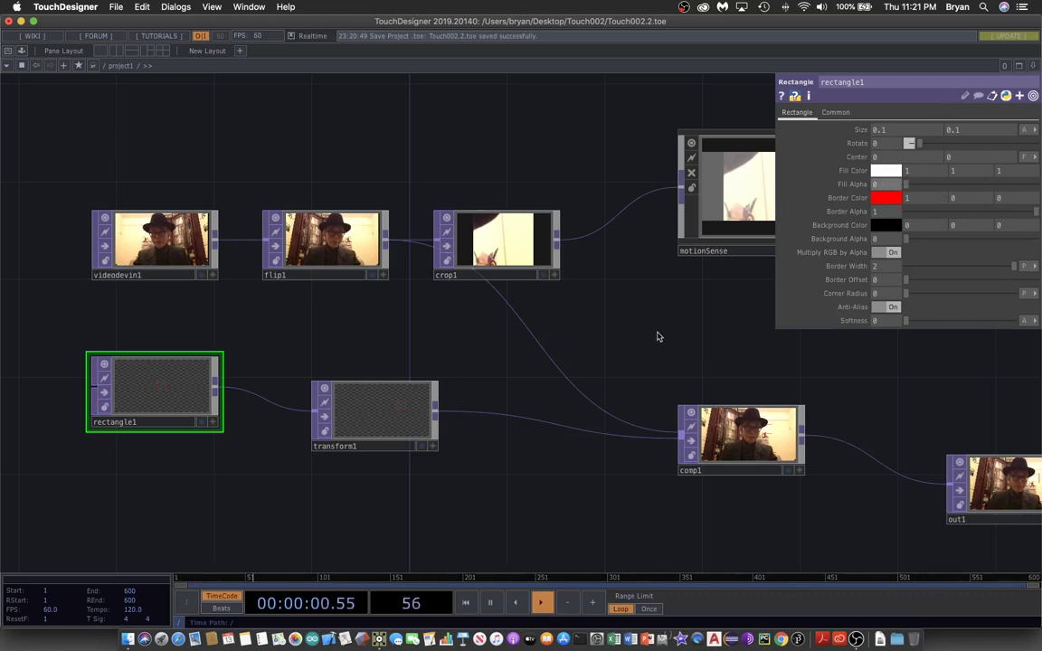
left_click_drag(657, 337, 569, 323)
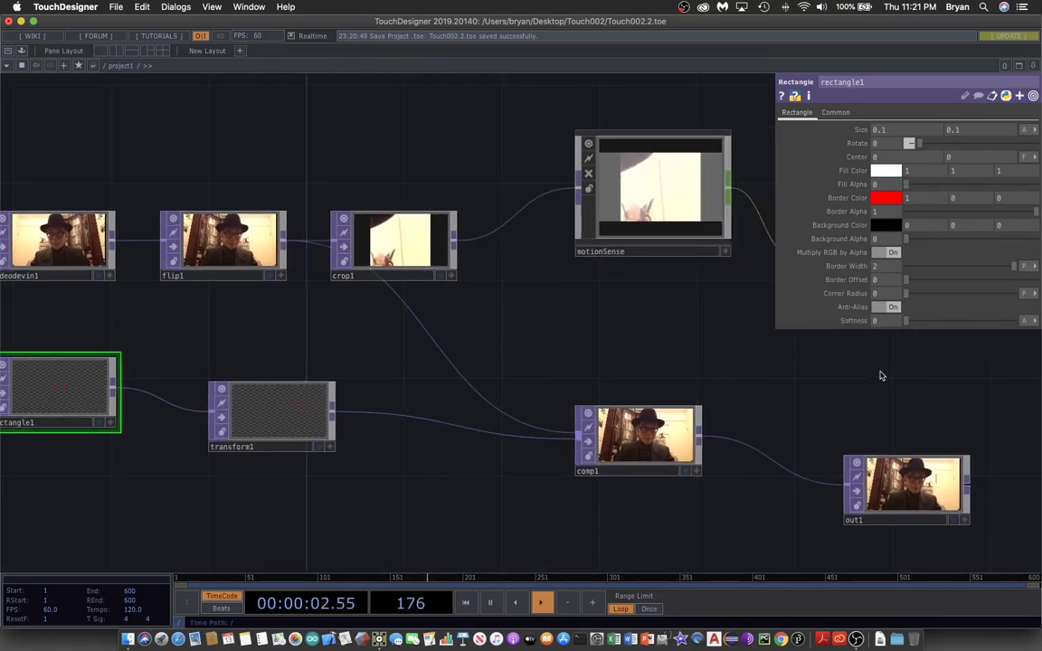
left_click_drag(882, 376, 647, 356)
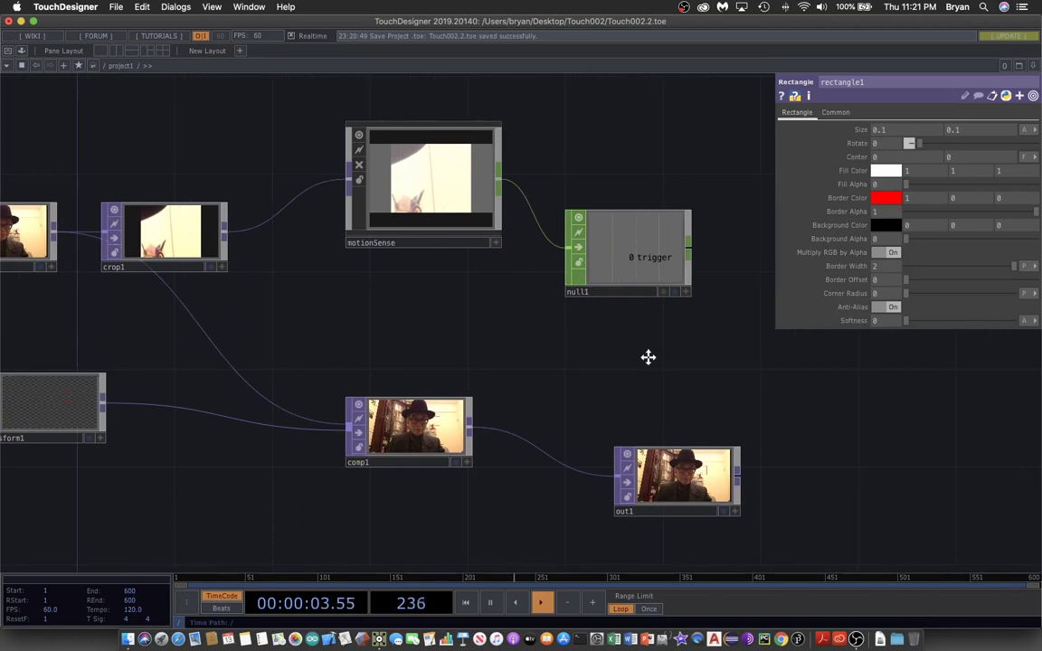
Step: Link rectangle1's Fill Alpha to null1's trigger channel as a CHOP Reference
left_click(687, 294)
left_click_drag(647, 260, 891, 188)
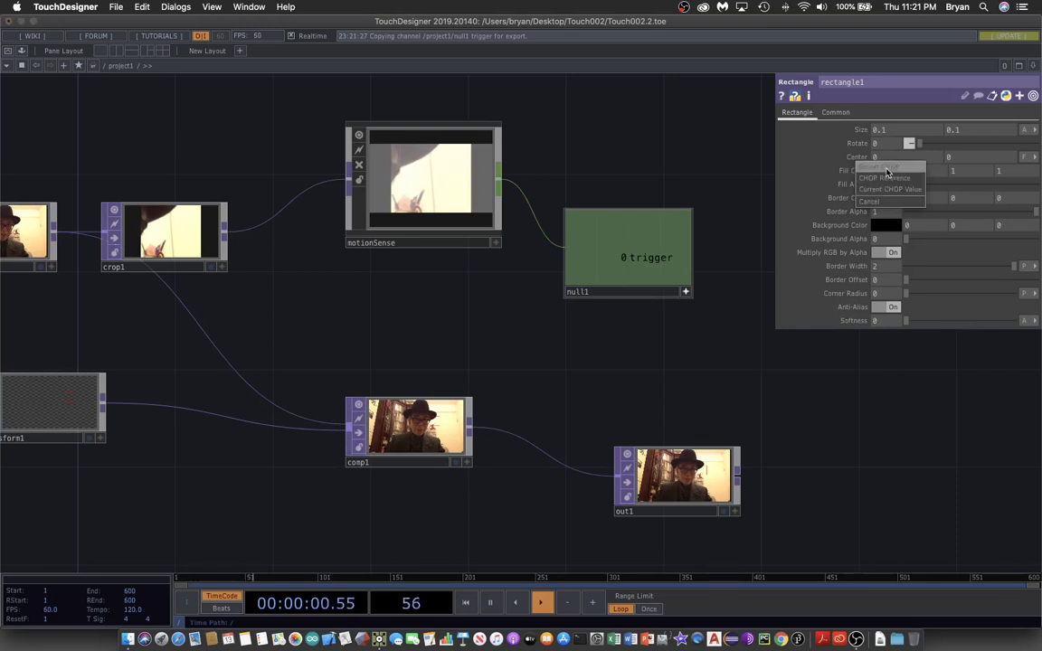
left_click(886, 170)
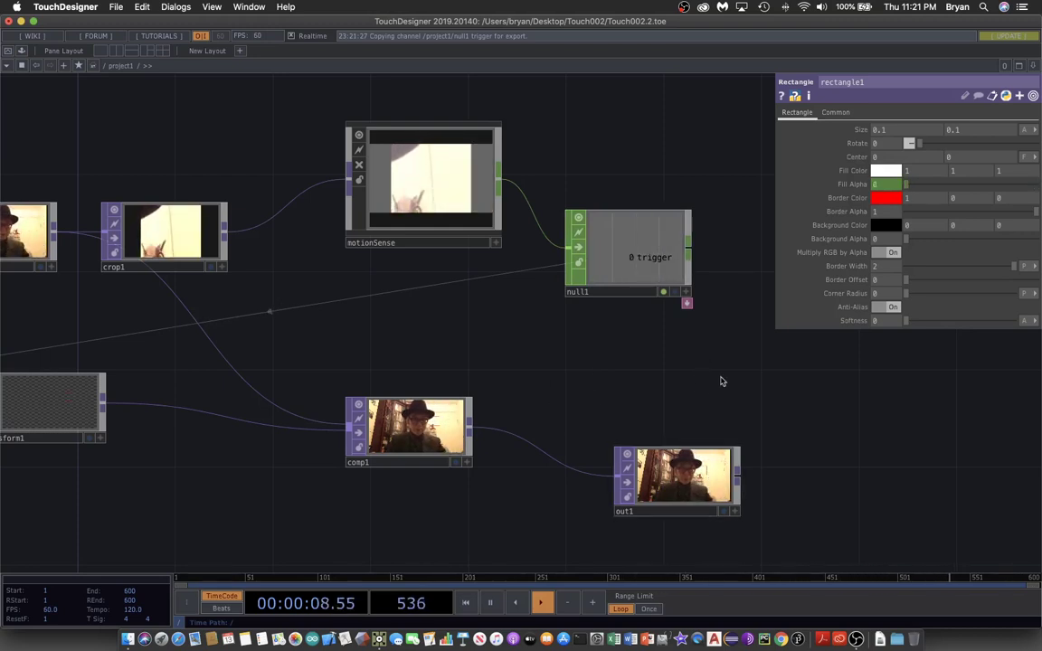
Step: Change rectangle1's fill colour to blue-violet (0.356863, 0, 1)
left_click(883, 171)
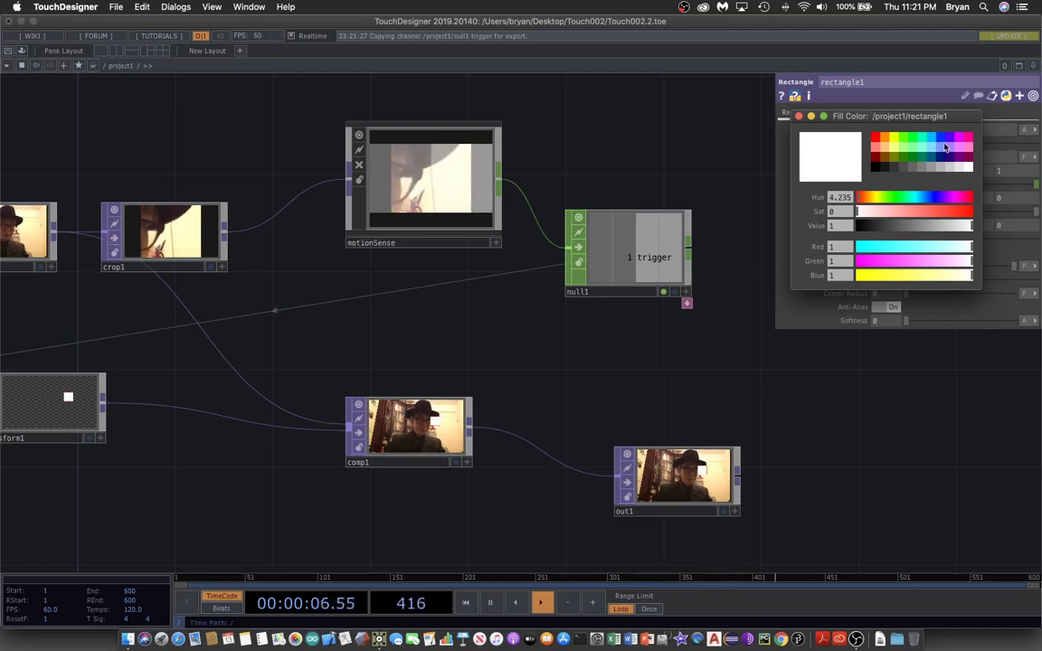
left_click(952, 138)
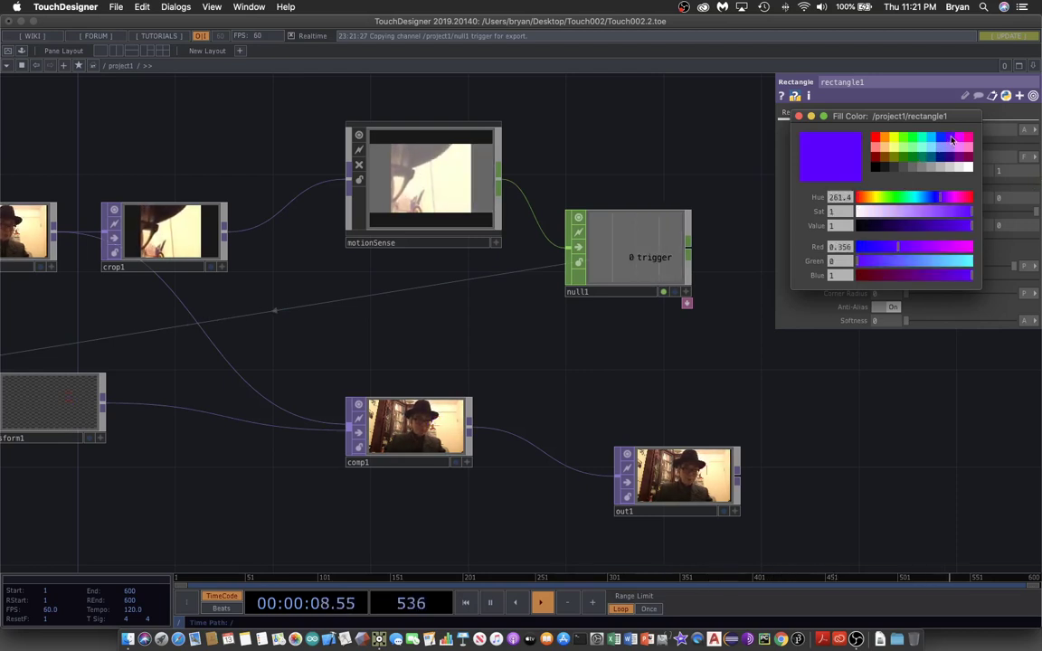
left_click(798, 117)
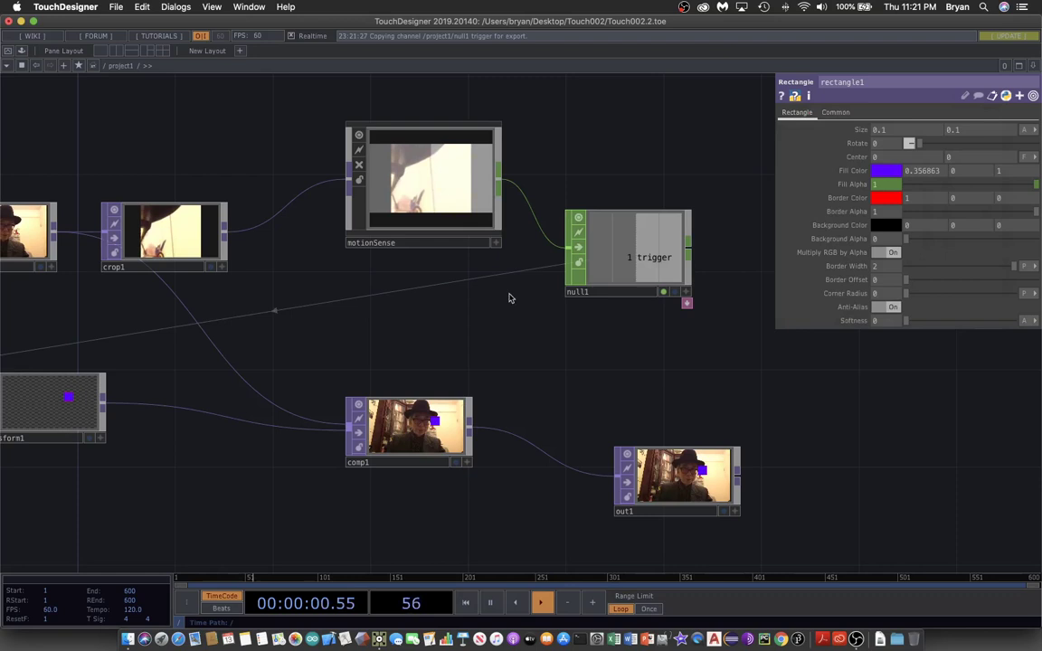
left_click_drag(488, 337, 689, 364)
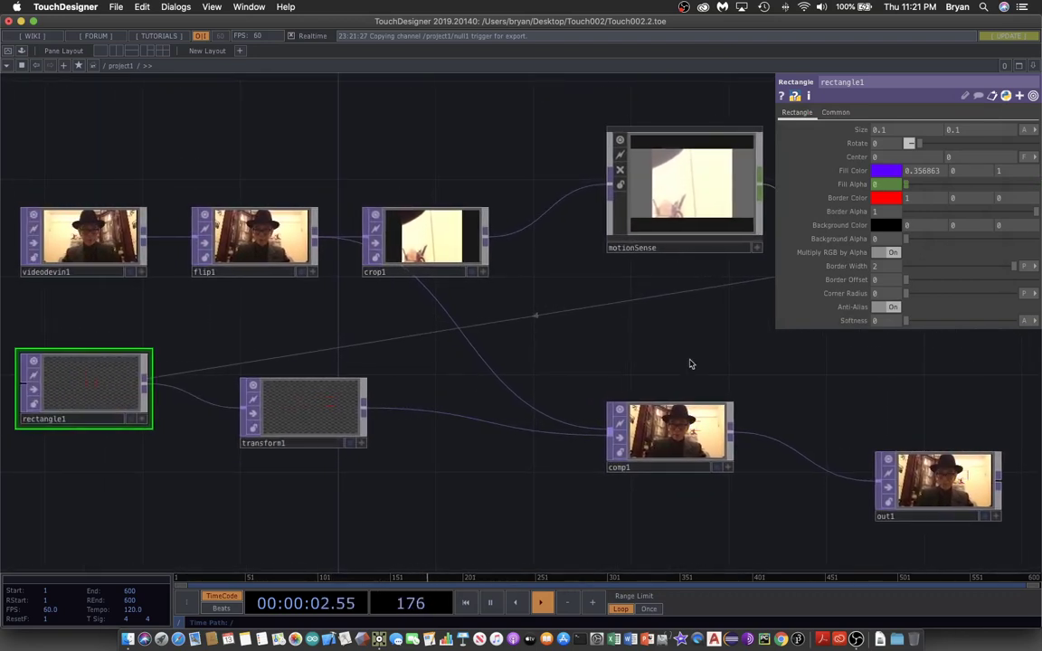
Step: Save the project as the incremented version Touch002.3.toe
left_click(116, 6)
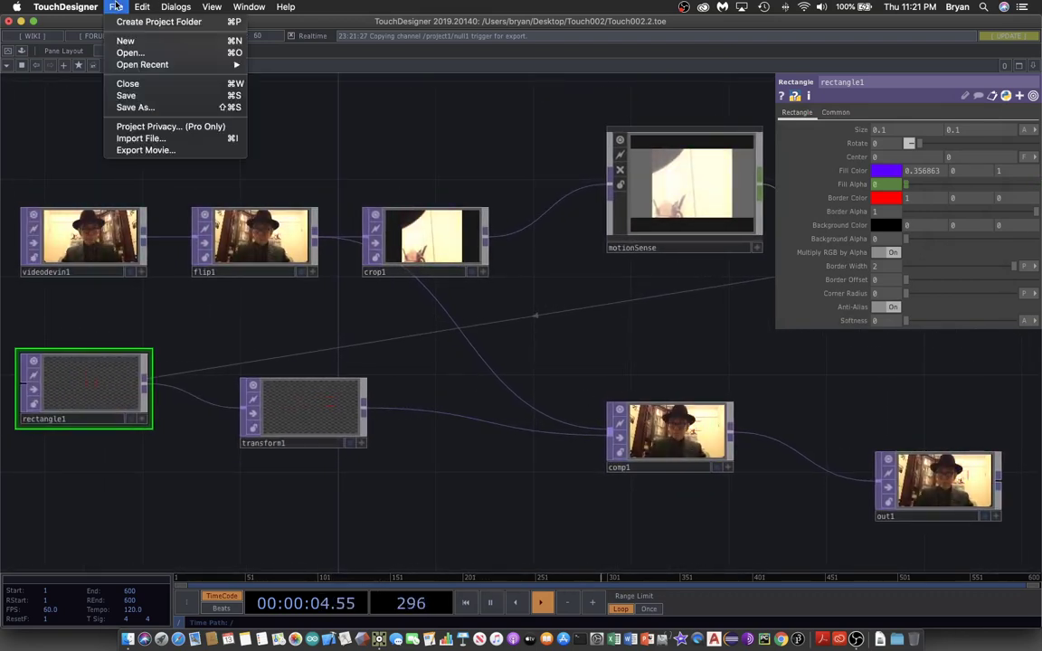
left_click(126, 95)
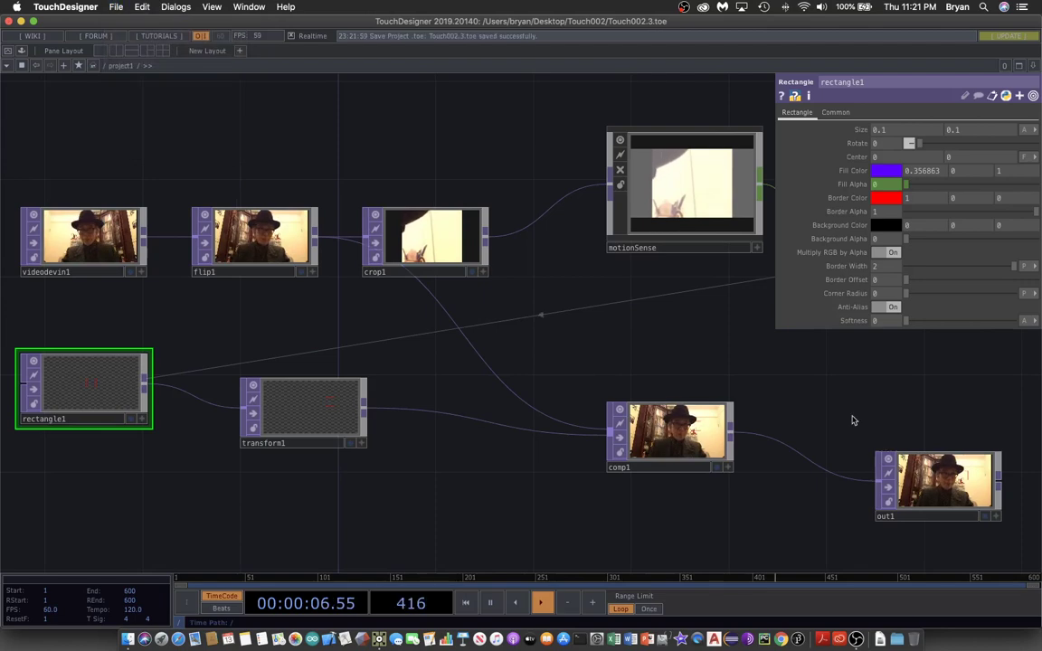
scroll(852, 421, "right", 8)
scroll(852, 420, "down", 3)
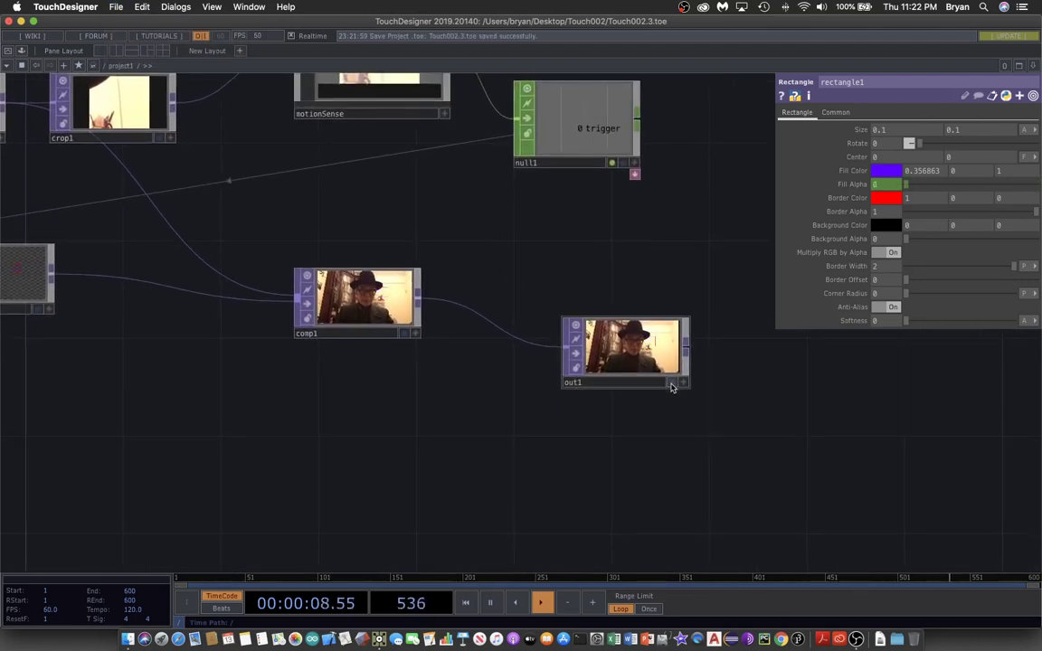
Step: Preview out1 behind the network to test the motion-triggered square, then close rectangle1's parameters
left_click(671, 383)
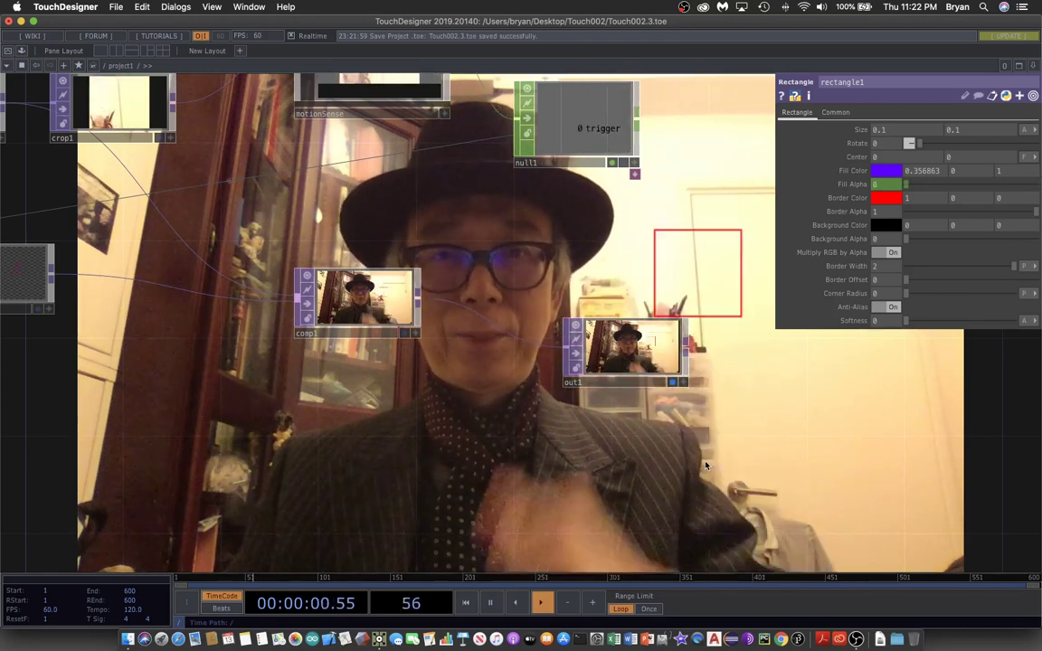
left_click(671, 382)
scroll(604, 430, "left", 10)
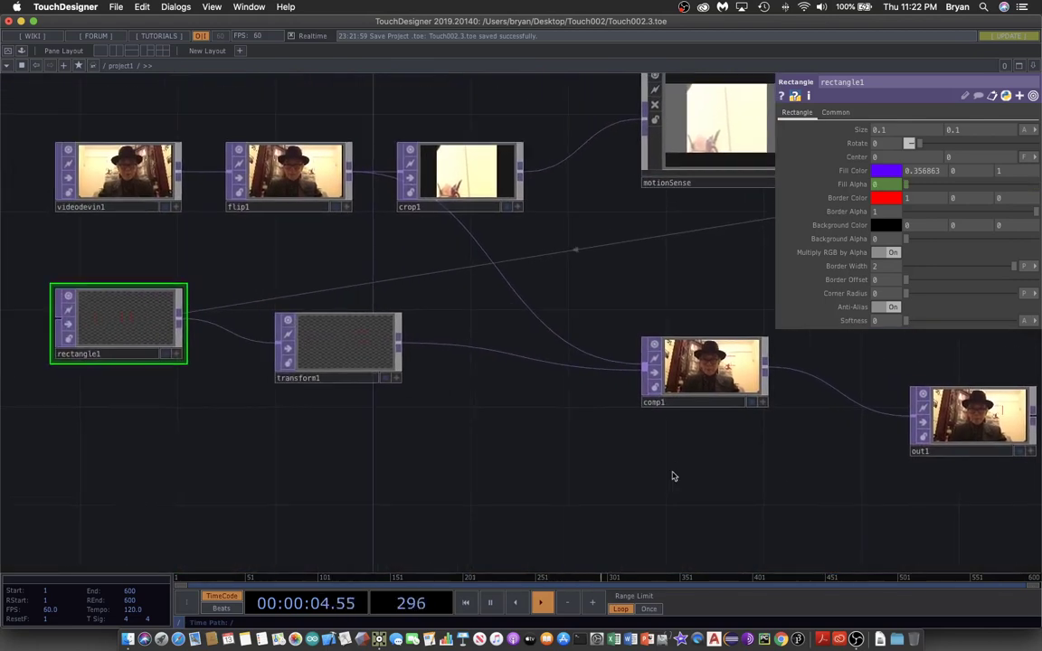
key("p")
scroll(444, 463, "up", 5)
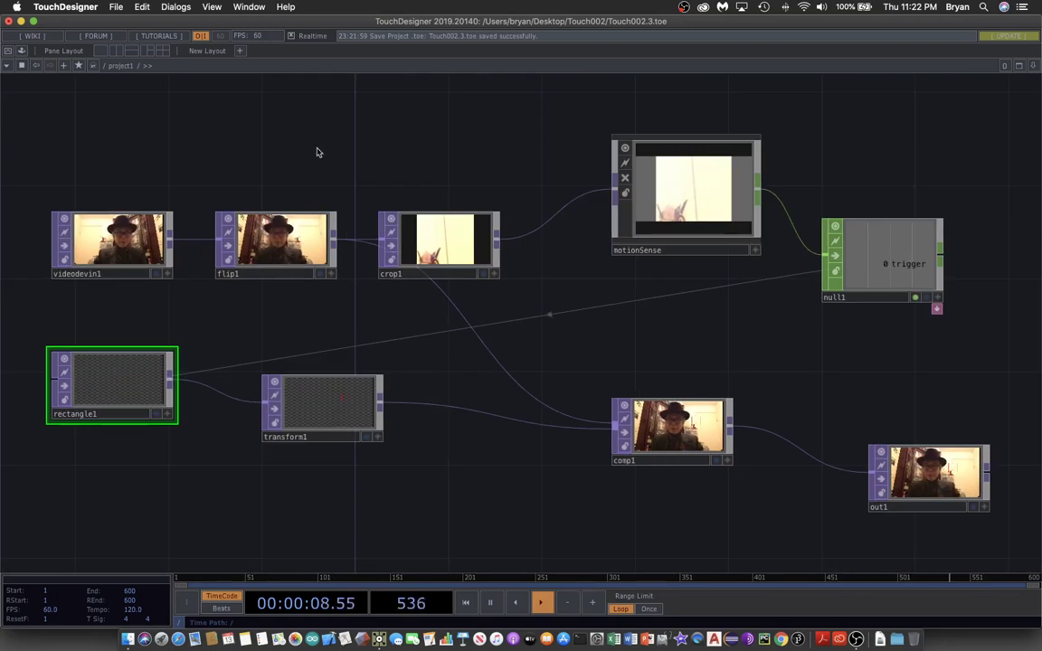
Step: In the root network, set the perform window's Opening Size to Fill
left_click(104, 66)
left_click(110, 82)
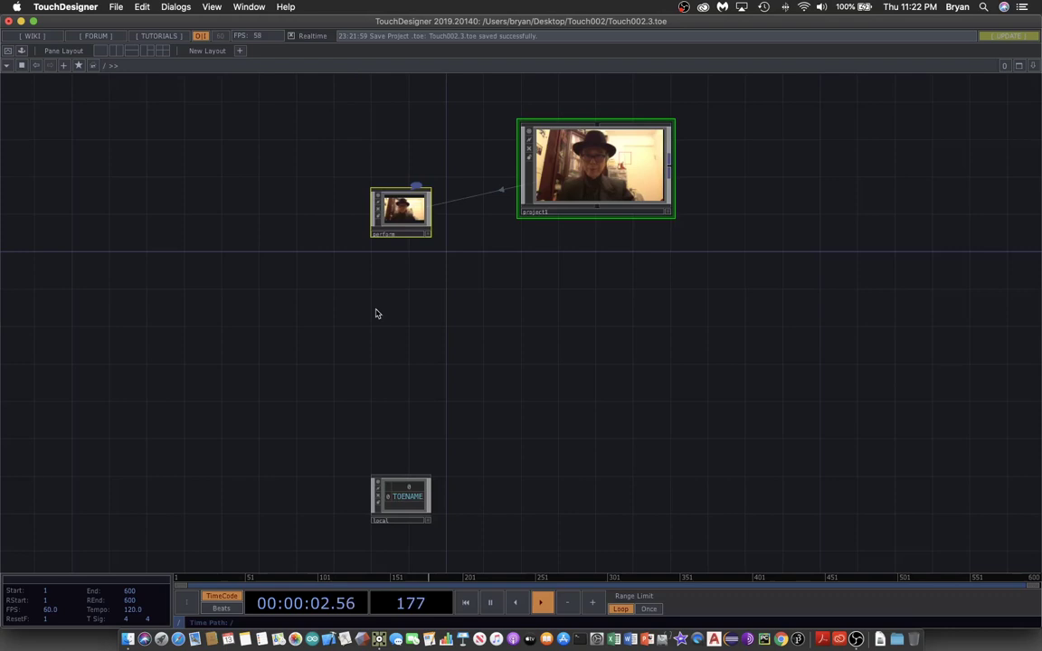
scroll(582, 342, "up", 1)
left_click(401, 207)
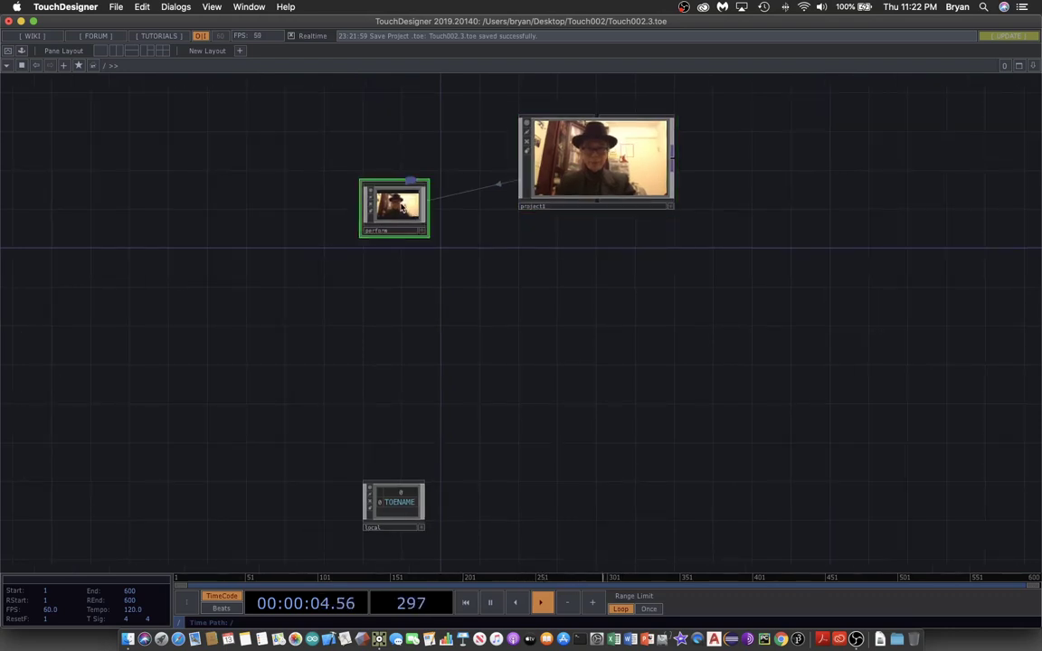
key("p")
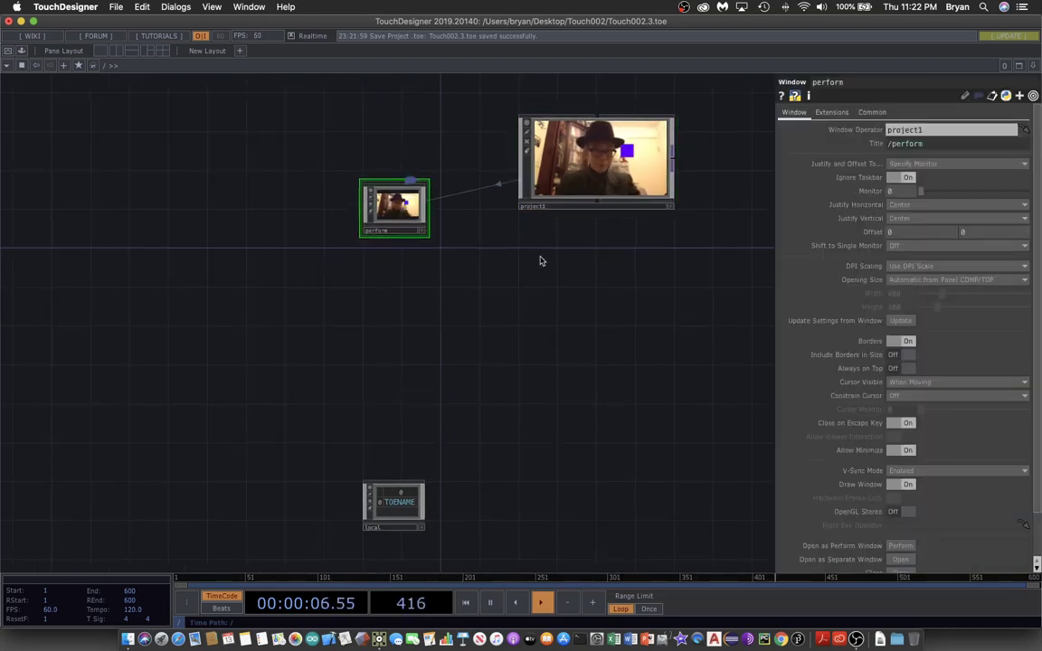
left_click(912, 281)
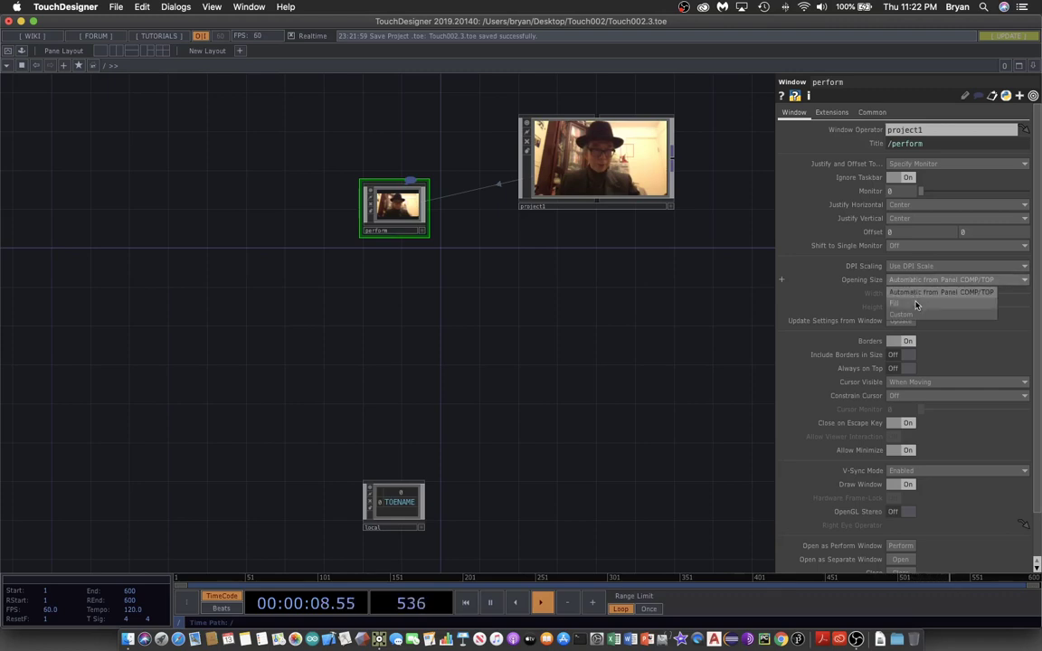
left_click(916, 303)
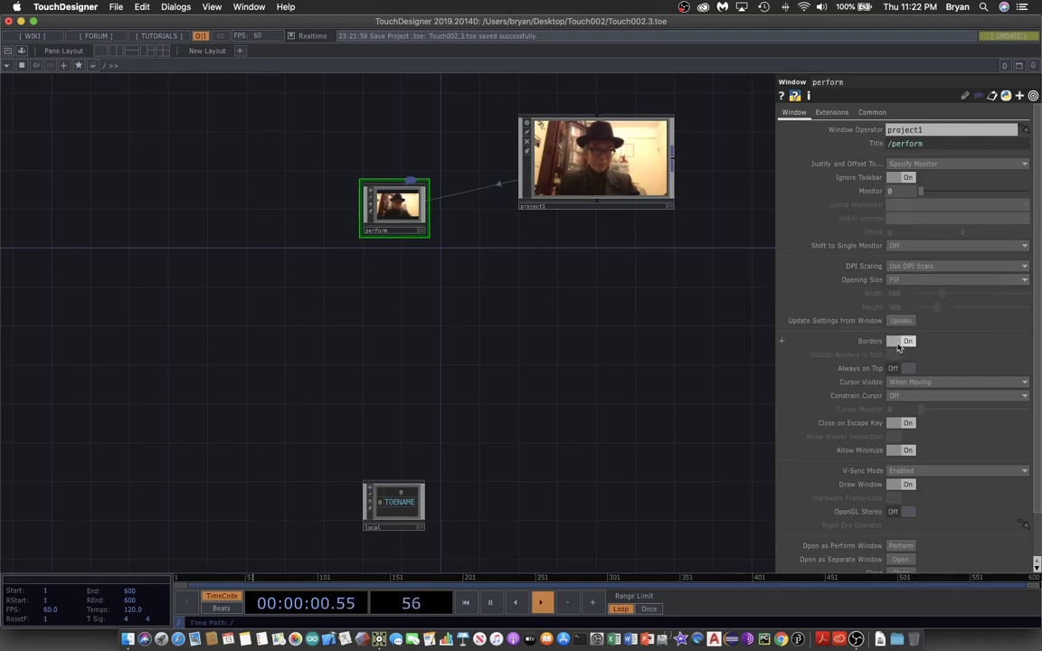
Step: Go back inside the project1 network
left_click(602, 163)
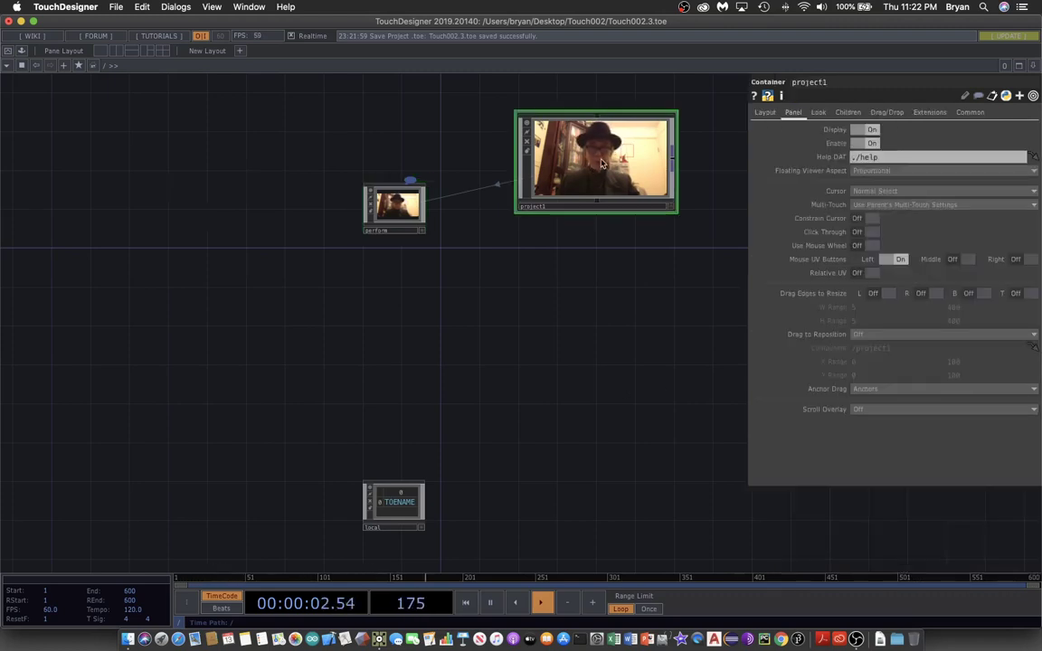
key("i")
left_click(118, 7)
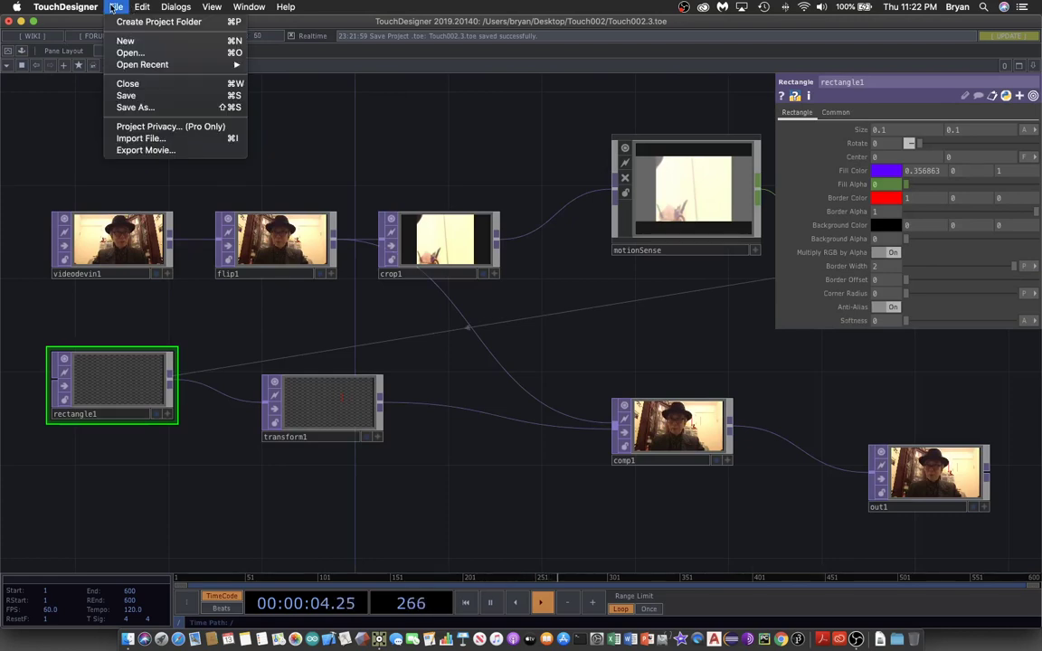
Step: Save as Touch002.4.toe and close rectangle1's parameter panel to show the full network
left_click(127, 92)
key("p")
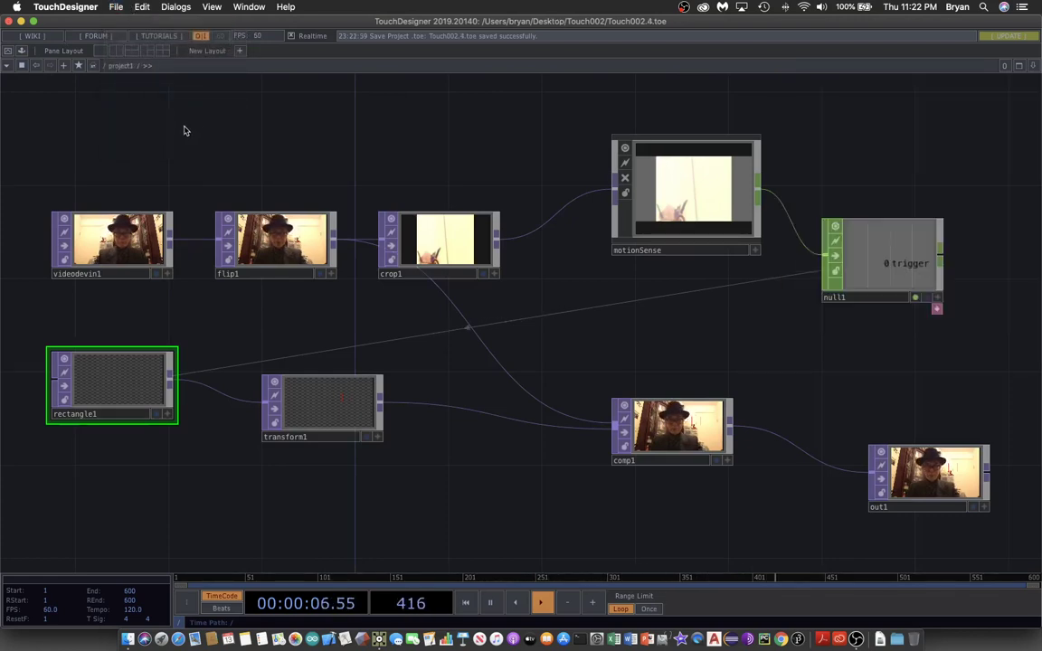